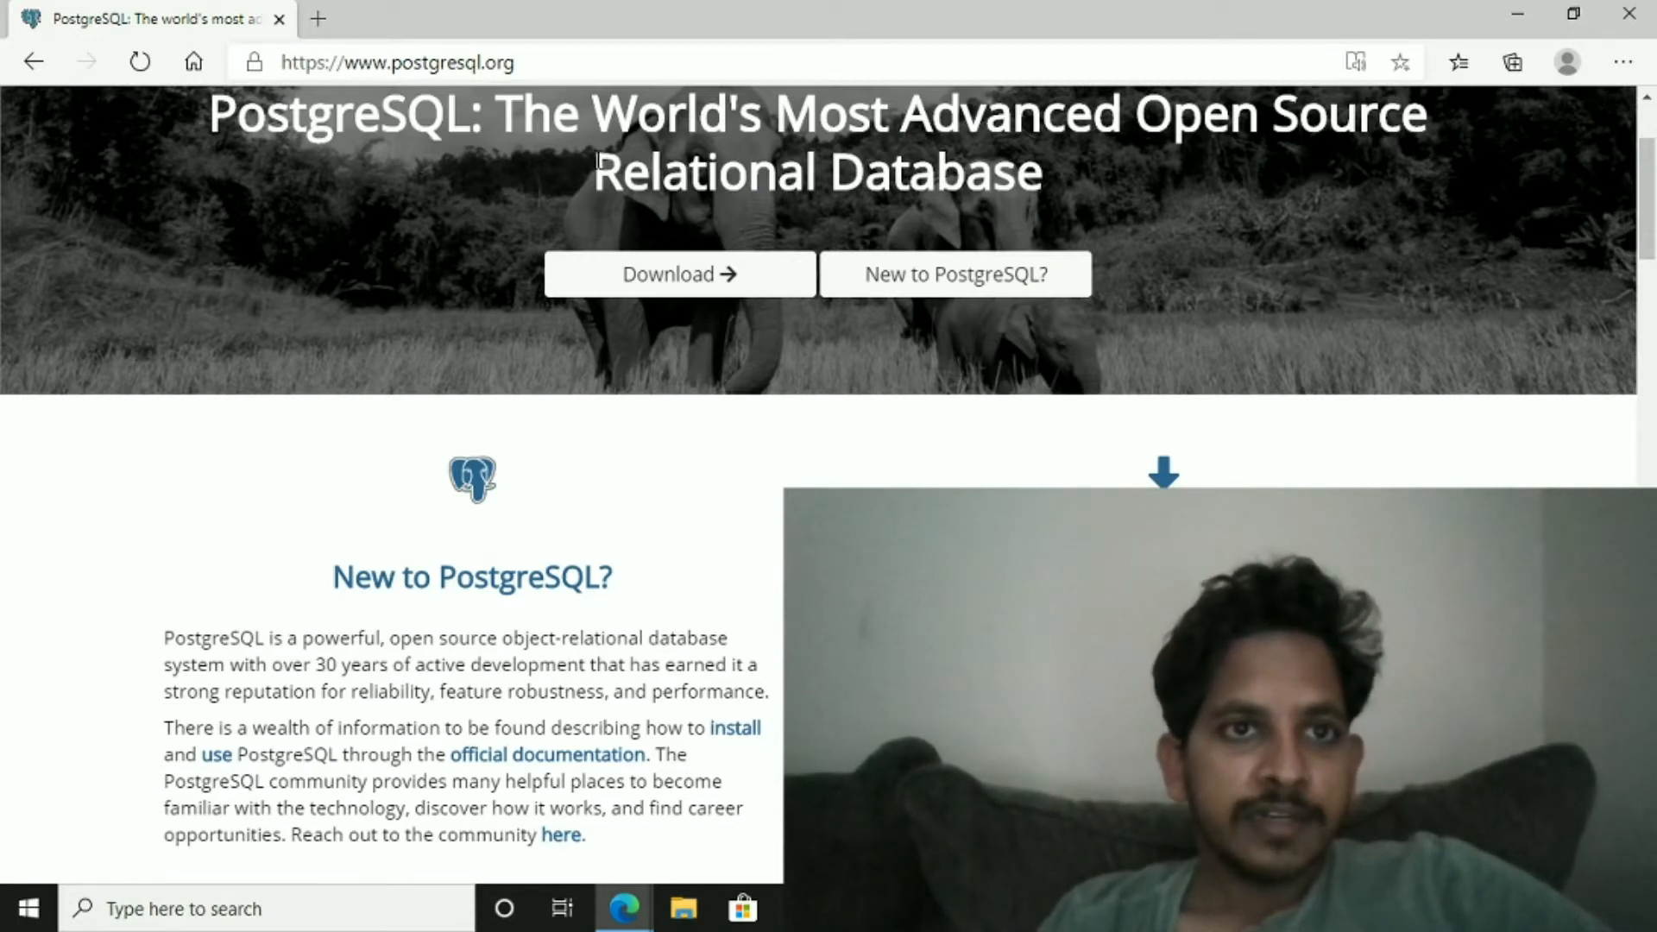
- Open the Downloads page from the PostgreSQL home page
click(596, 62)
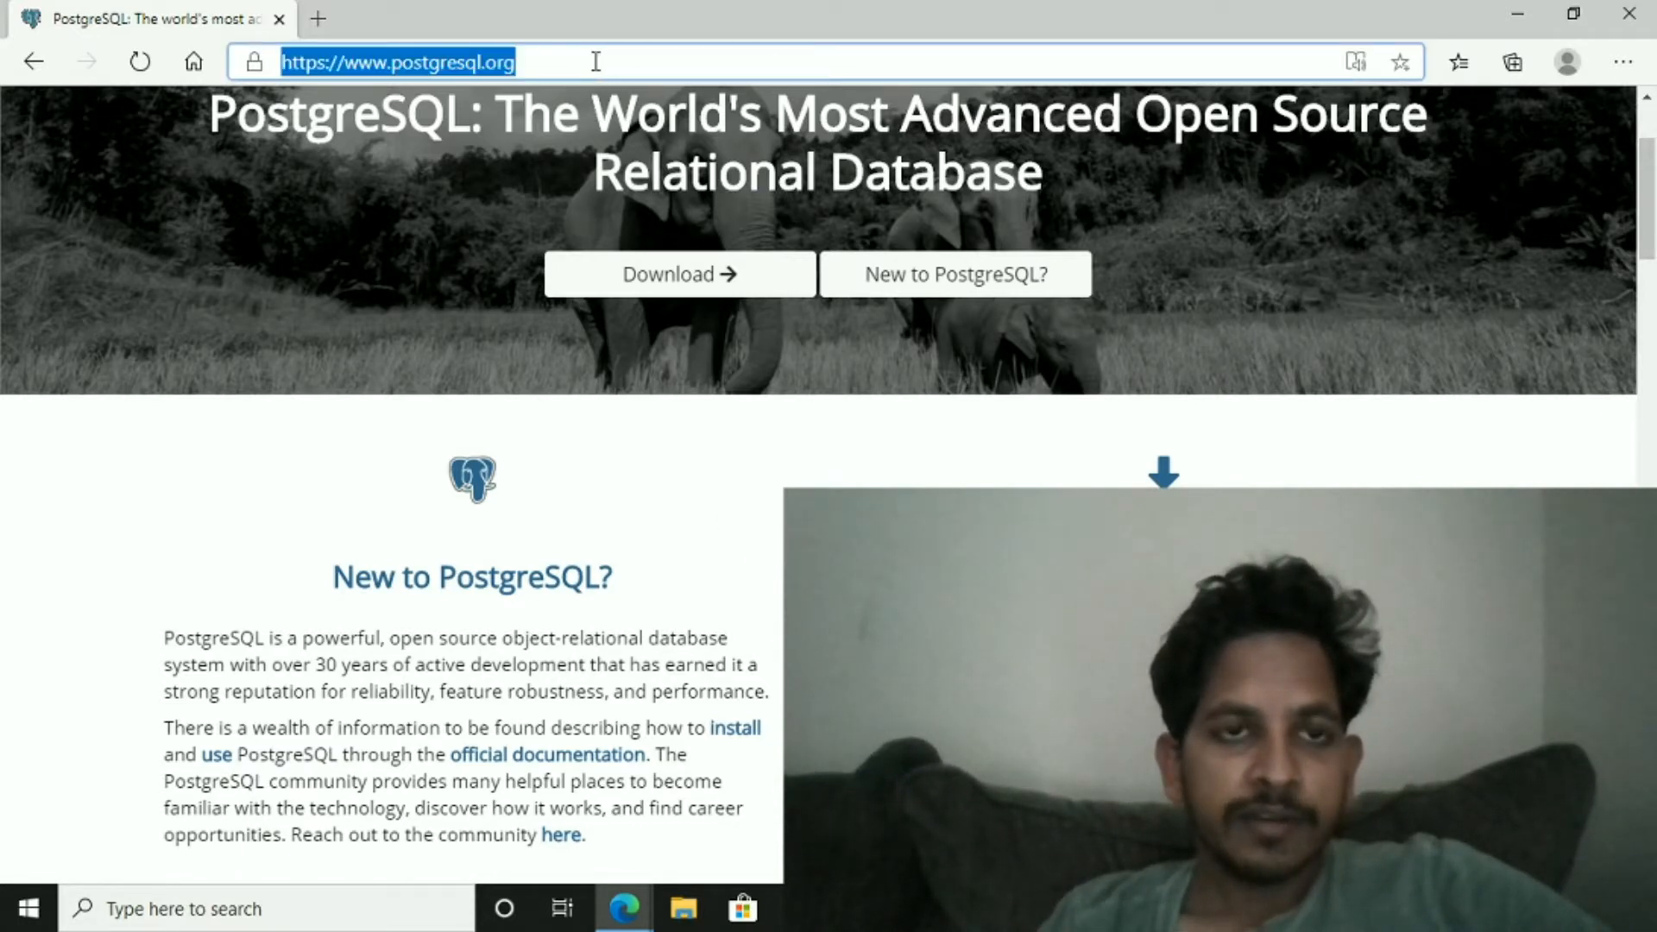
click(595, 61)
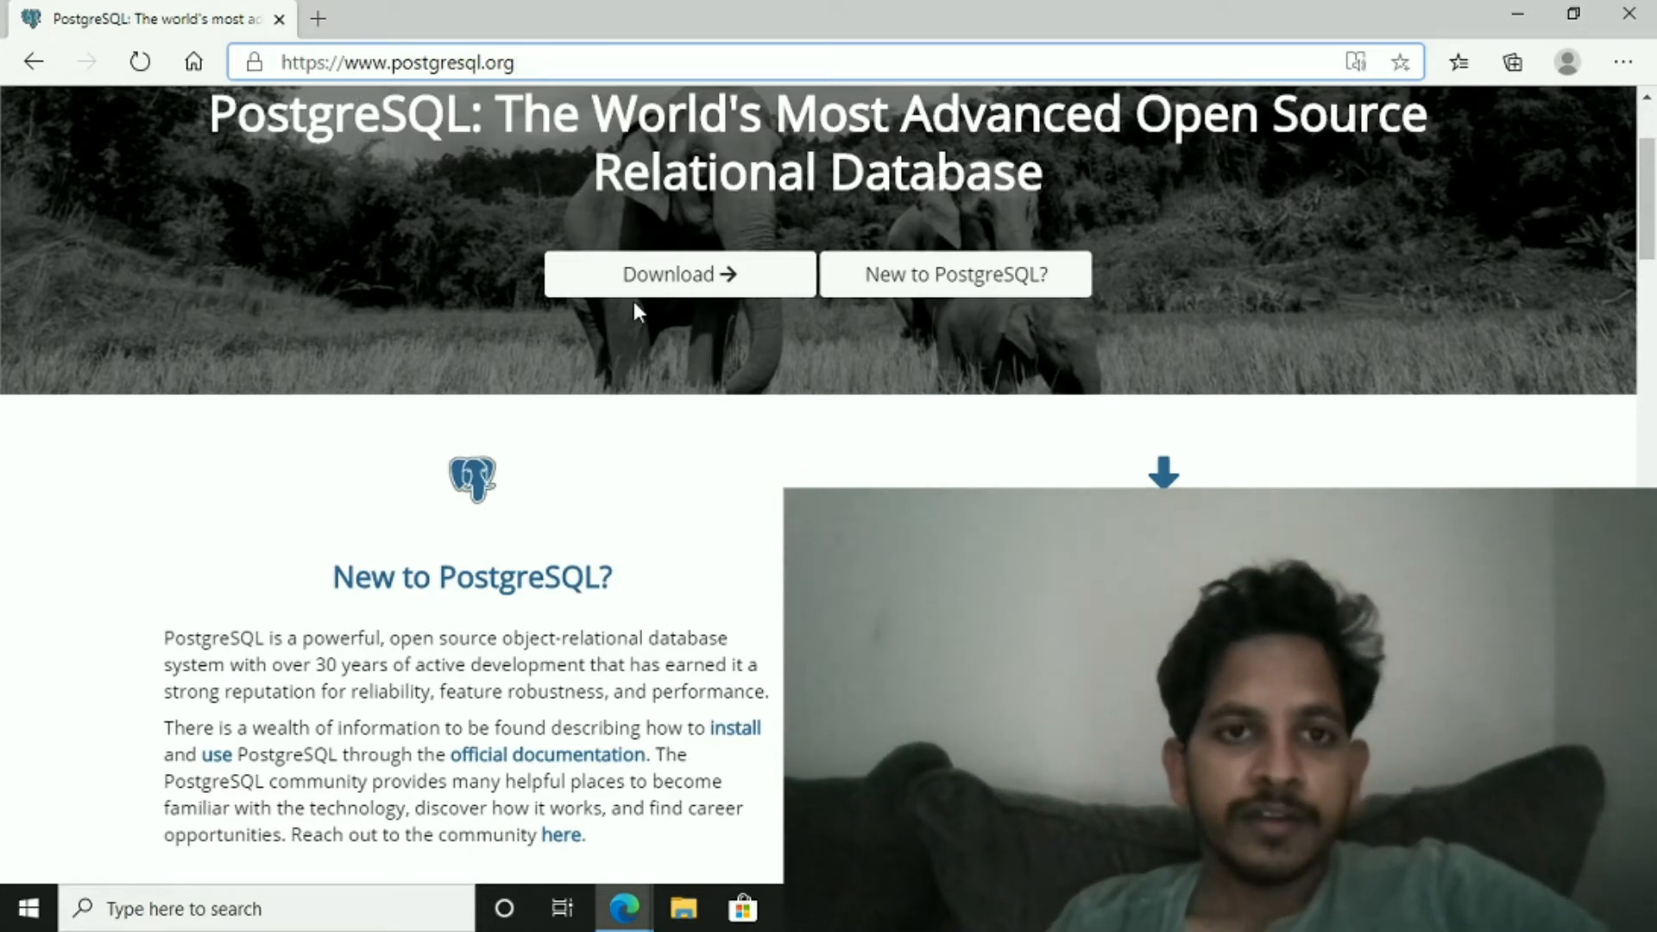
scroll(712, 328, up, 3)
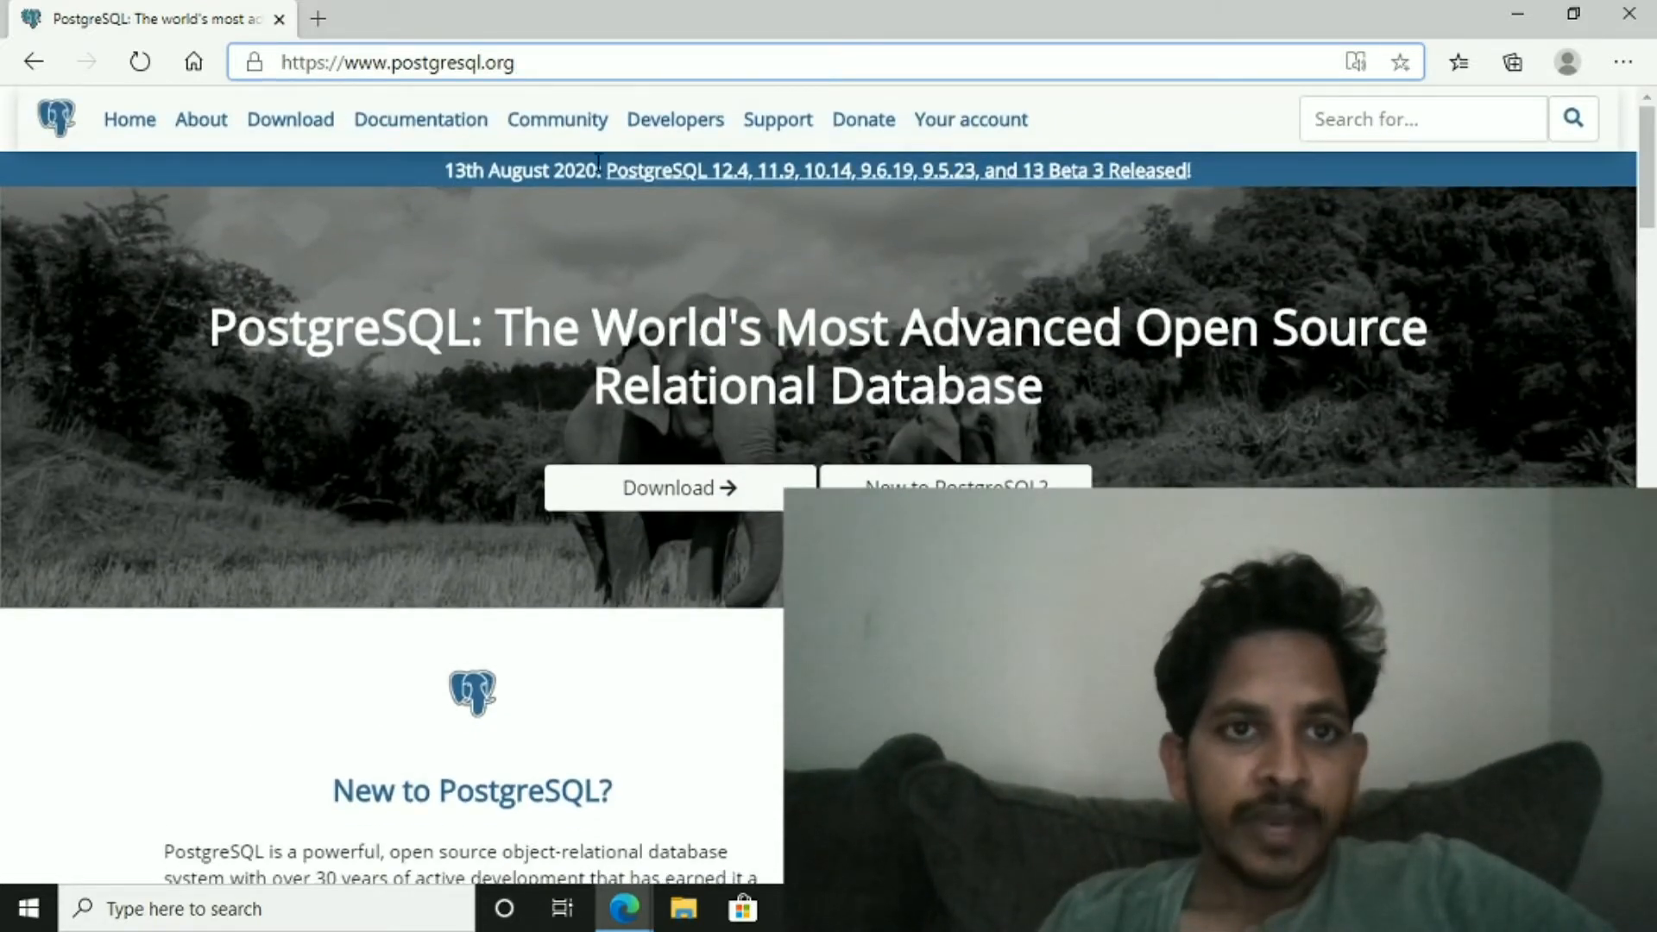
click(671, 509)
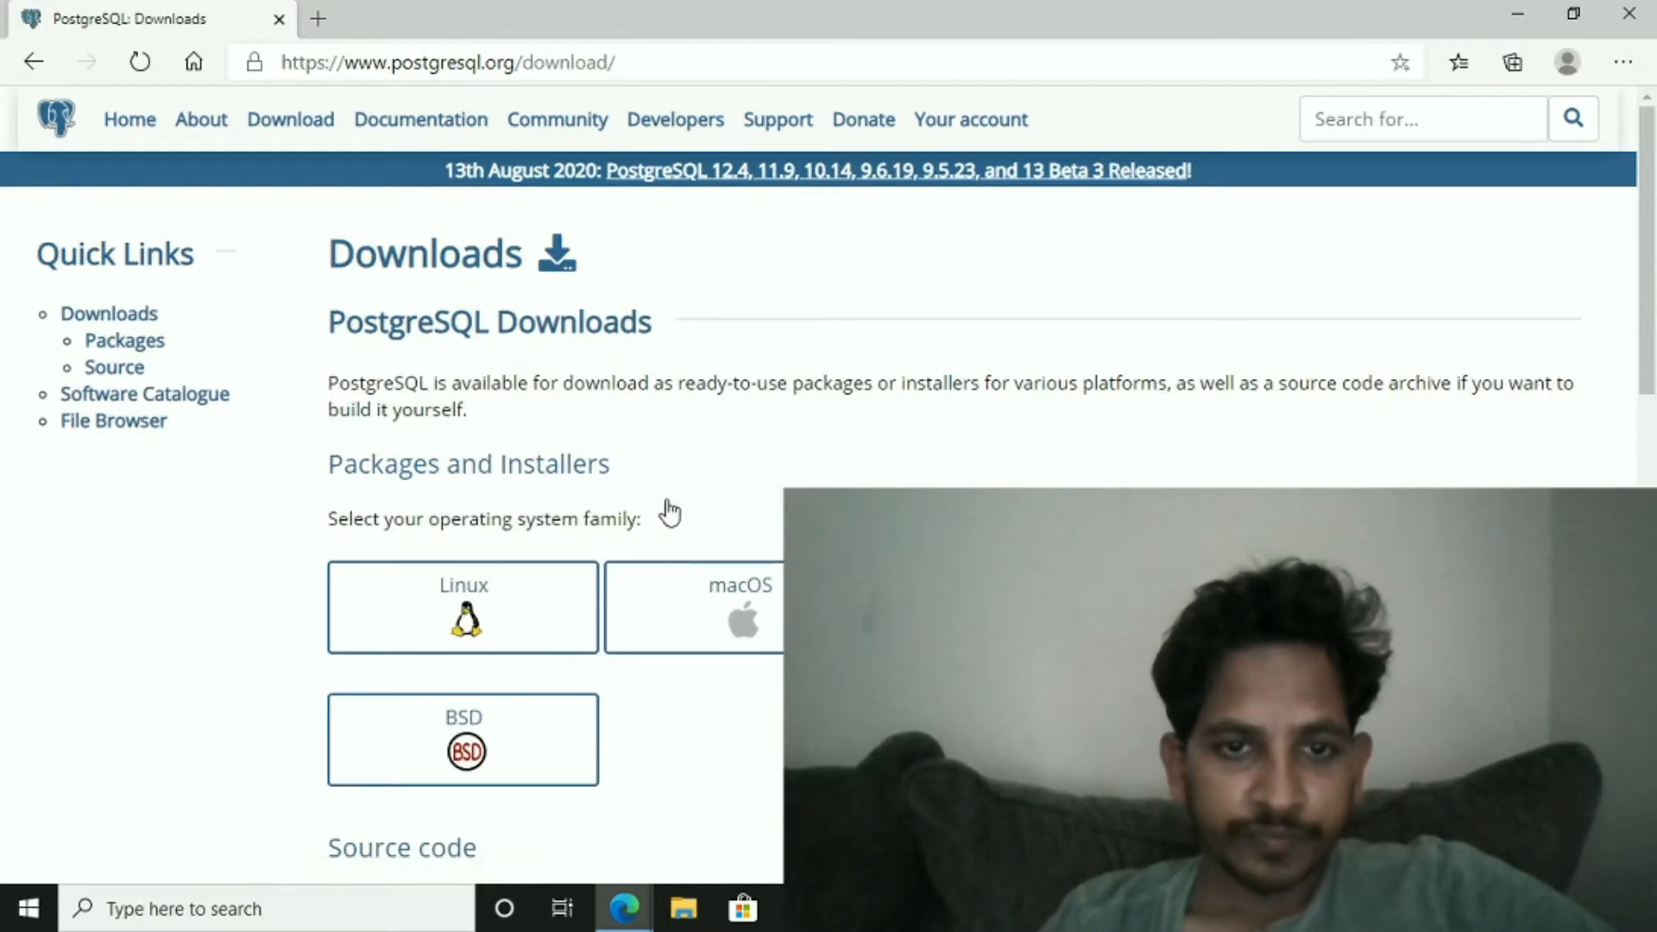
- Open the Windows installers page from the operating system choices
scroll(669, 510, down, 2)
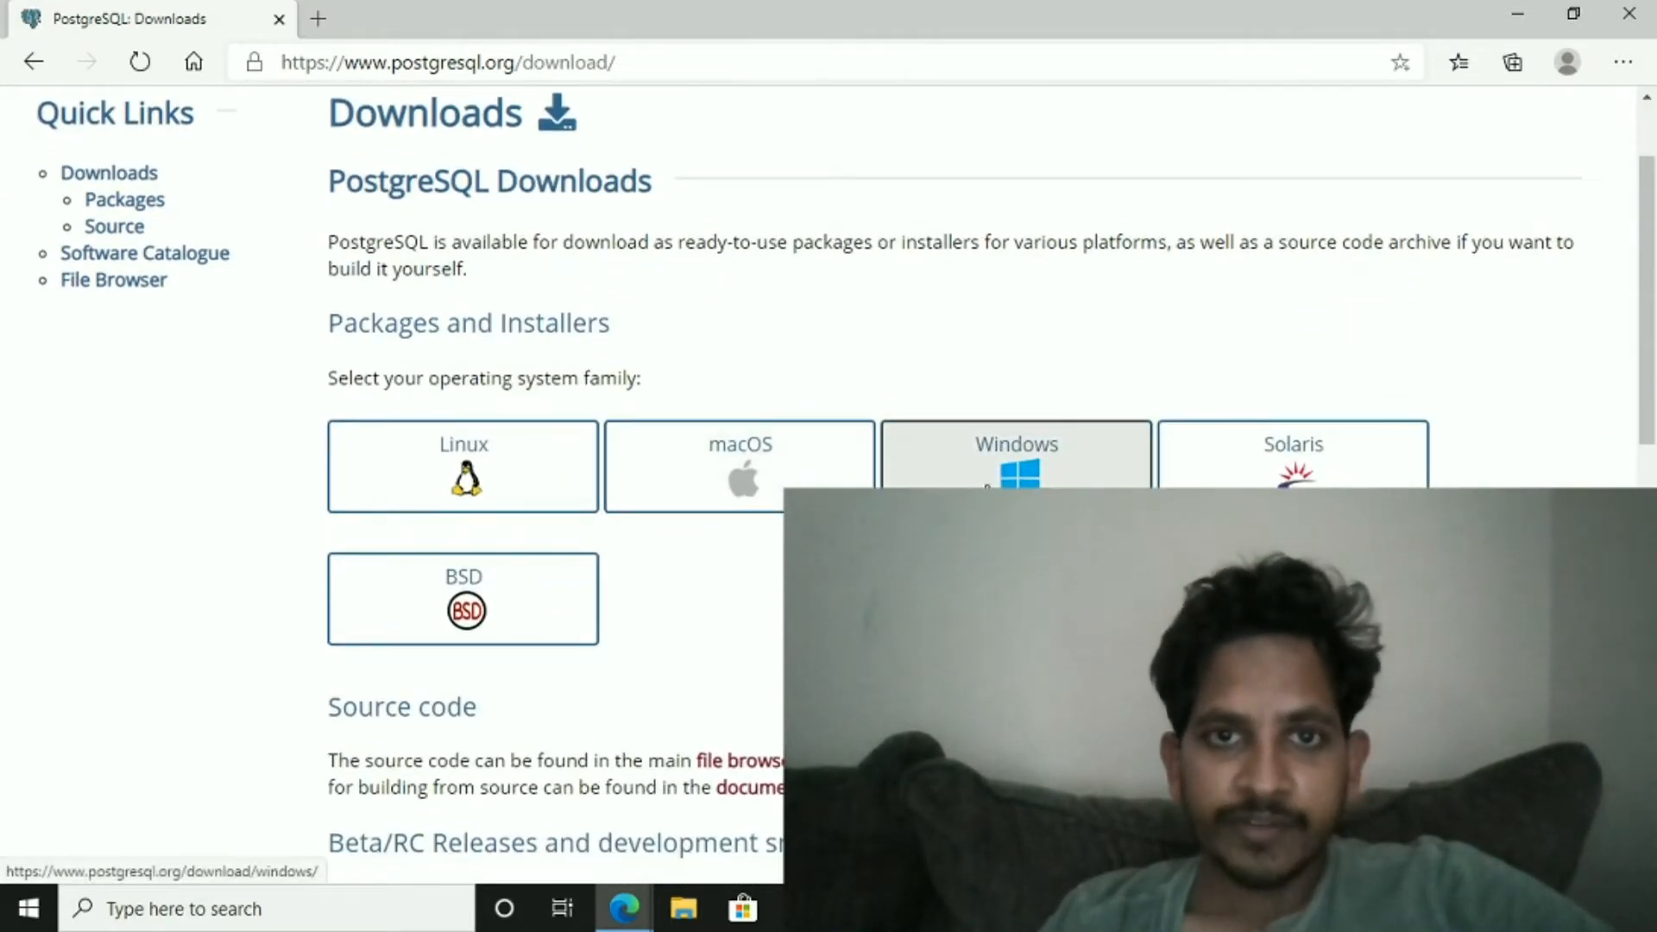
click(986, 483)
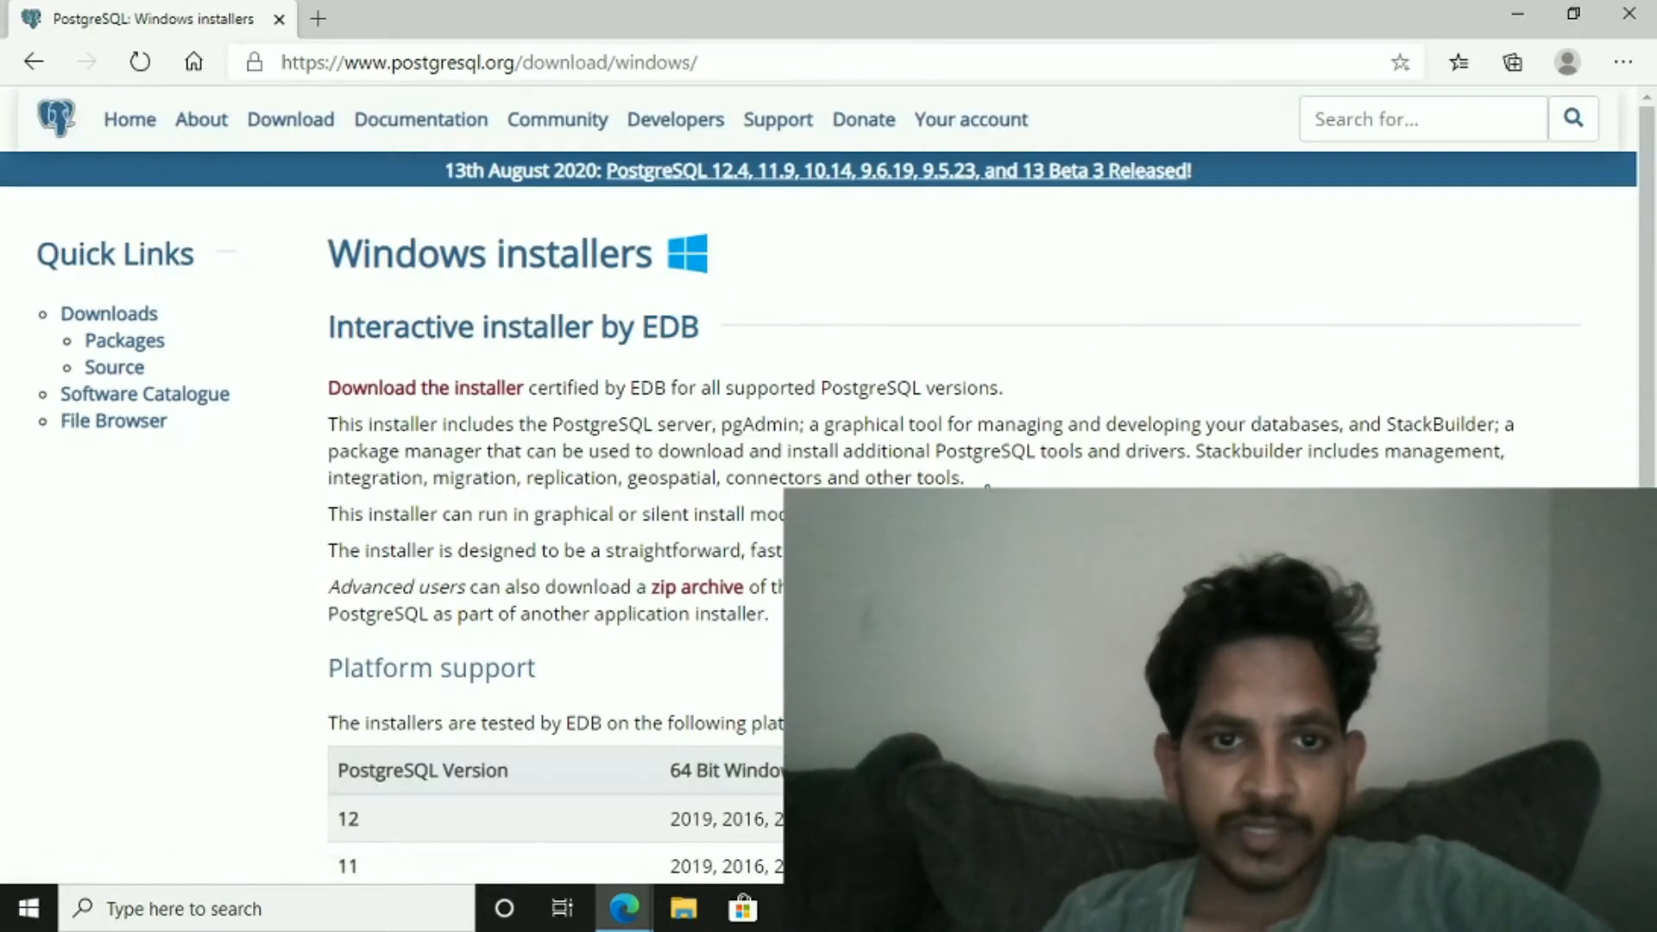
- Follow the link to download the interactive installer by EDB
scroll(987, 486, down, 5)
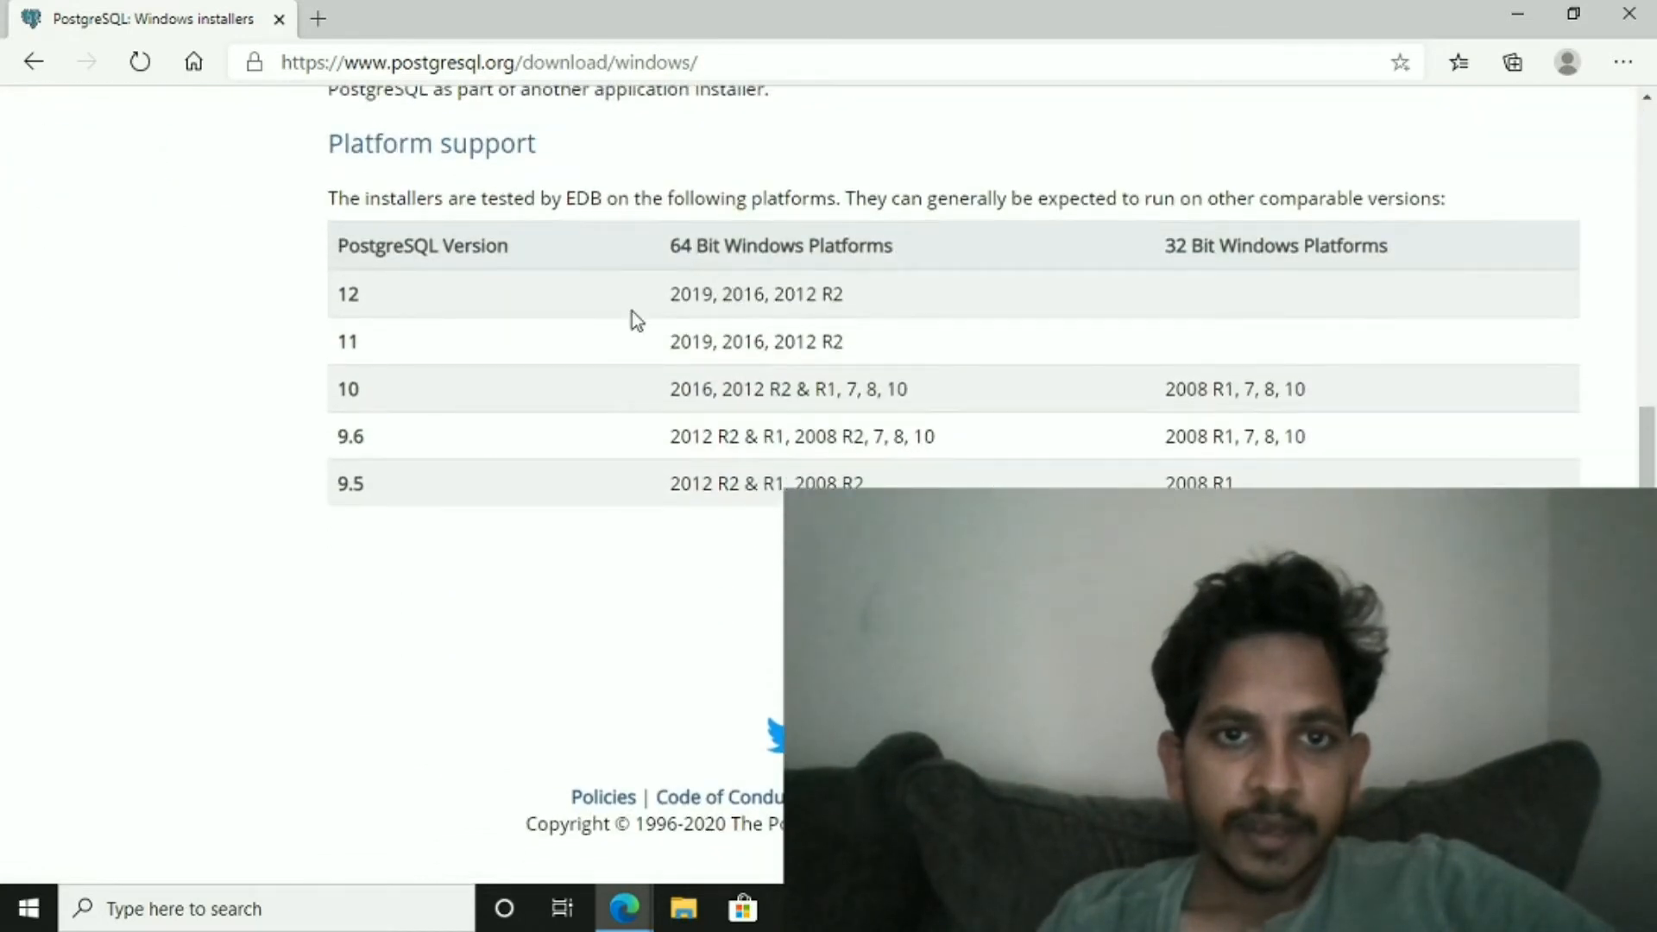
scroll(348, 295, up, 5)
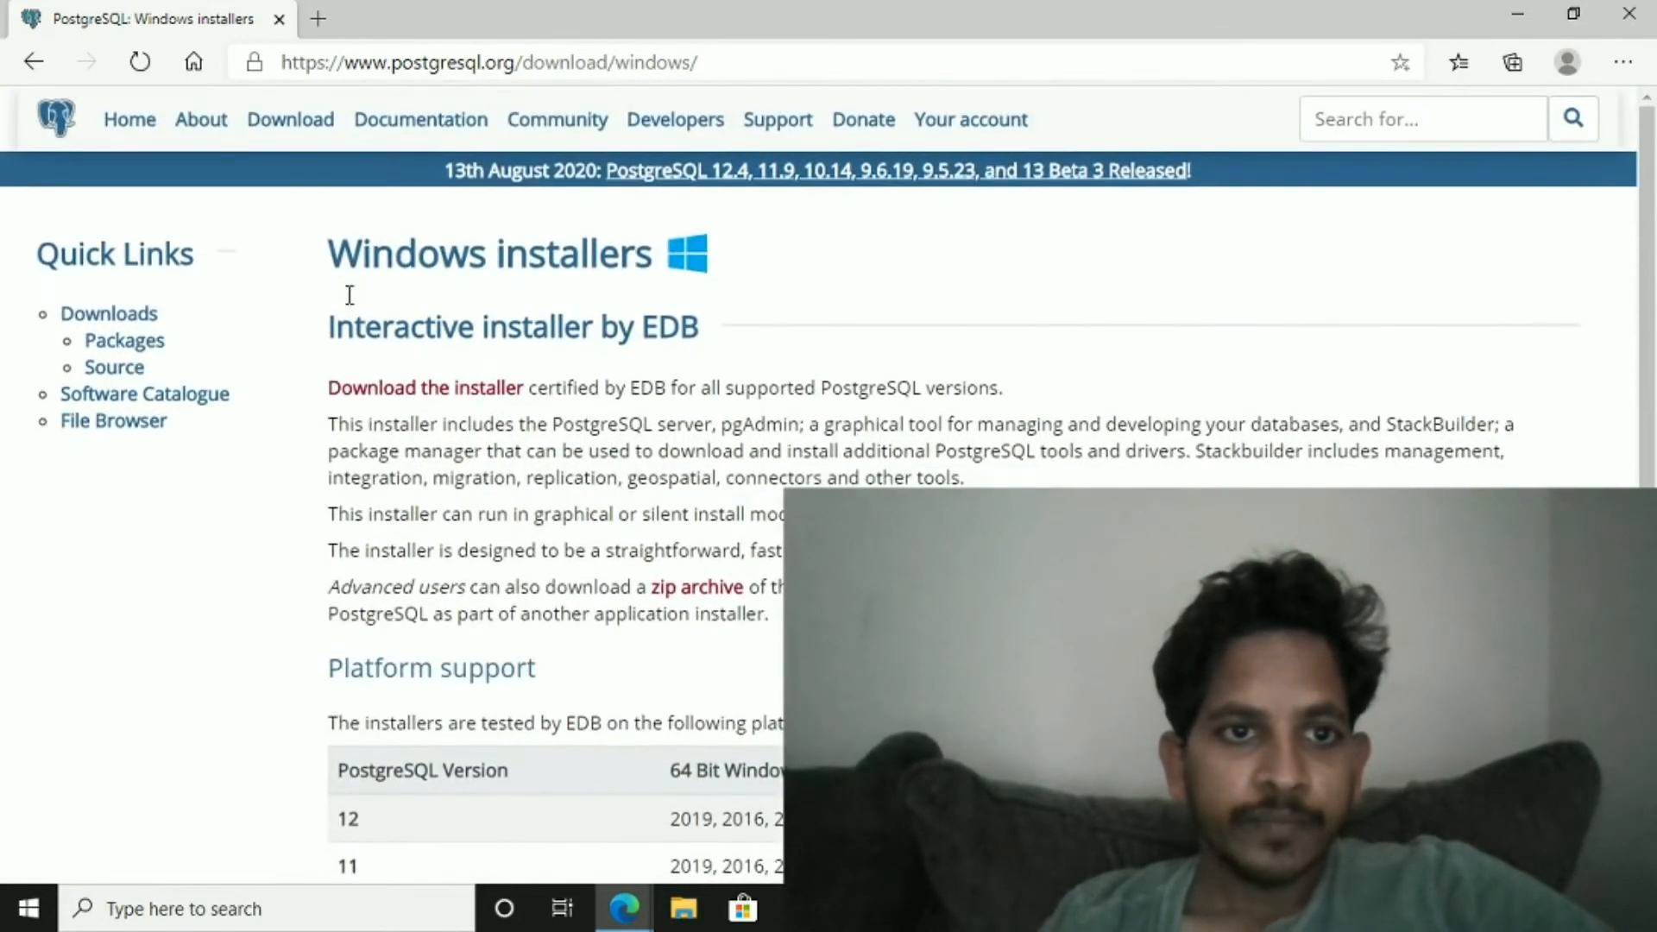
click(459, 396)
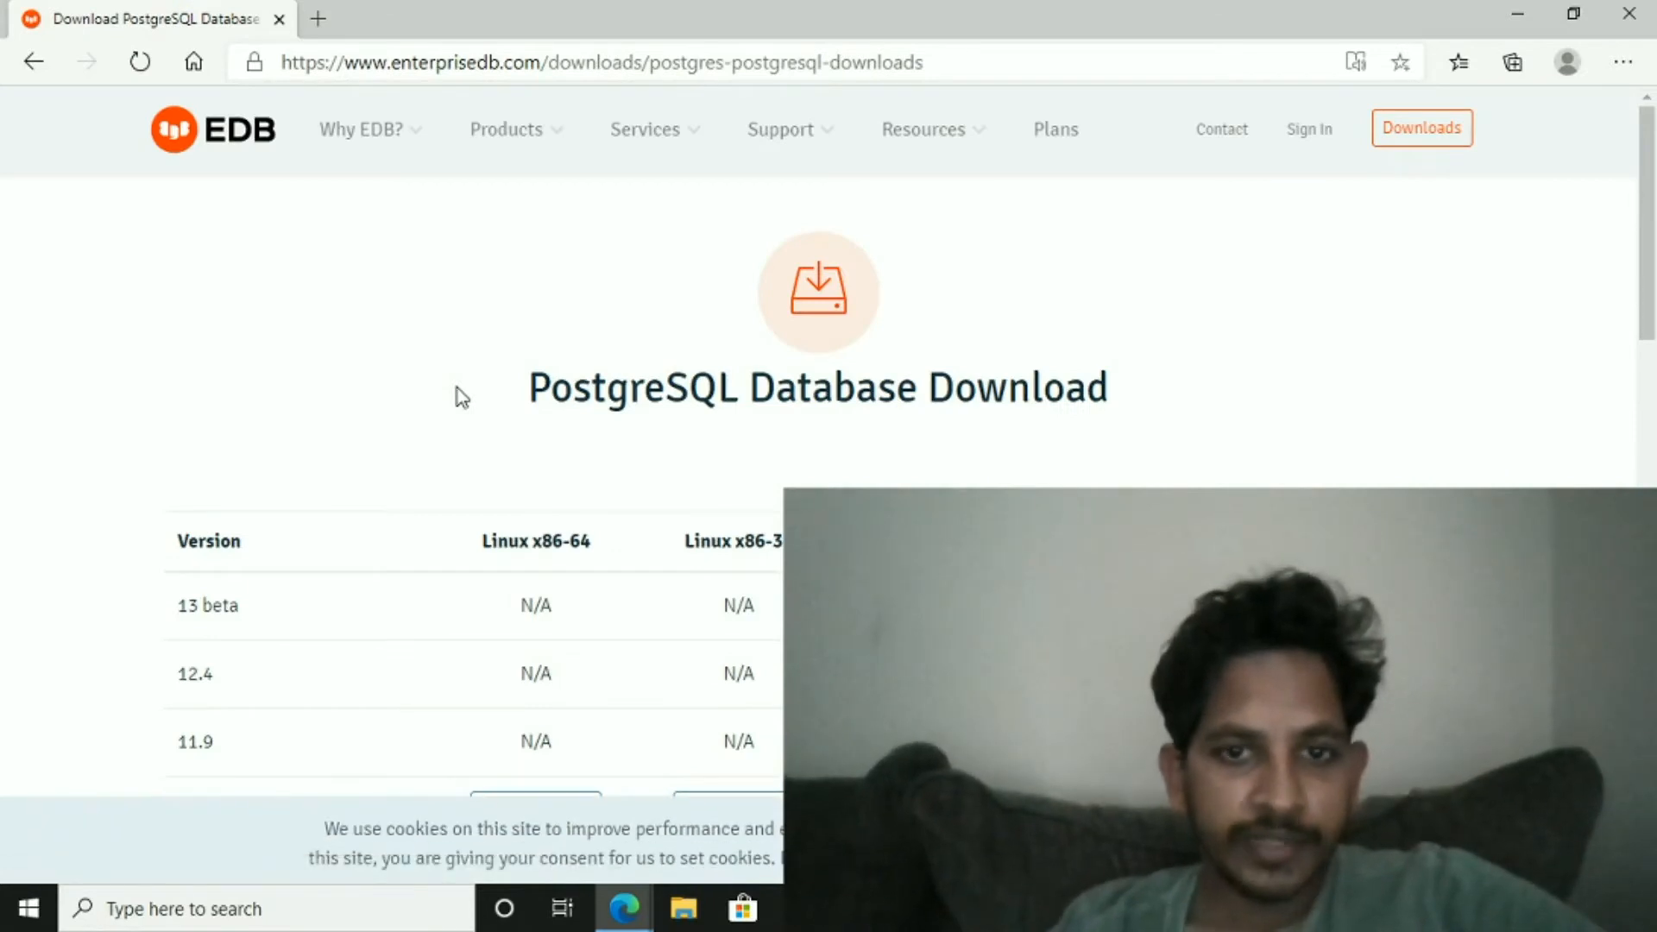
- Download the PostgreSQL 13 beta installer for Windows x86-64
scroll(457, 395, down, 2)
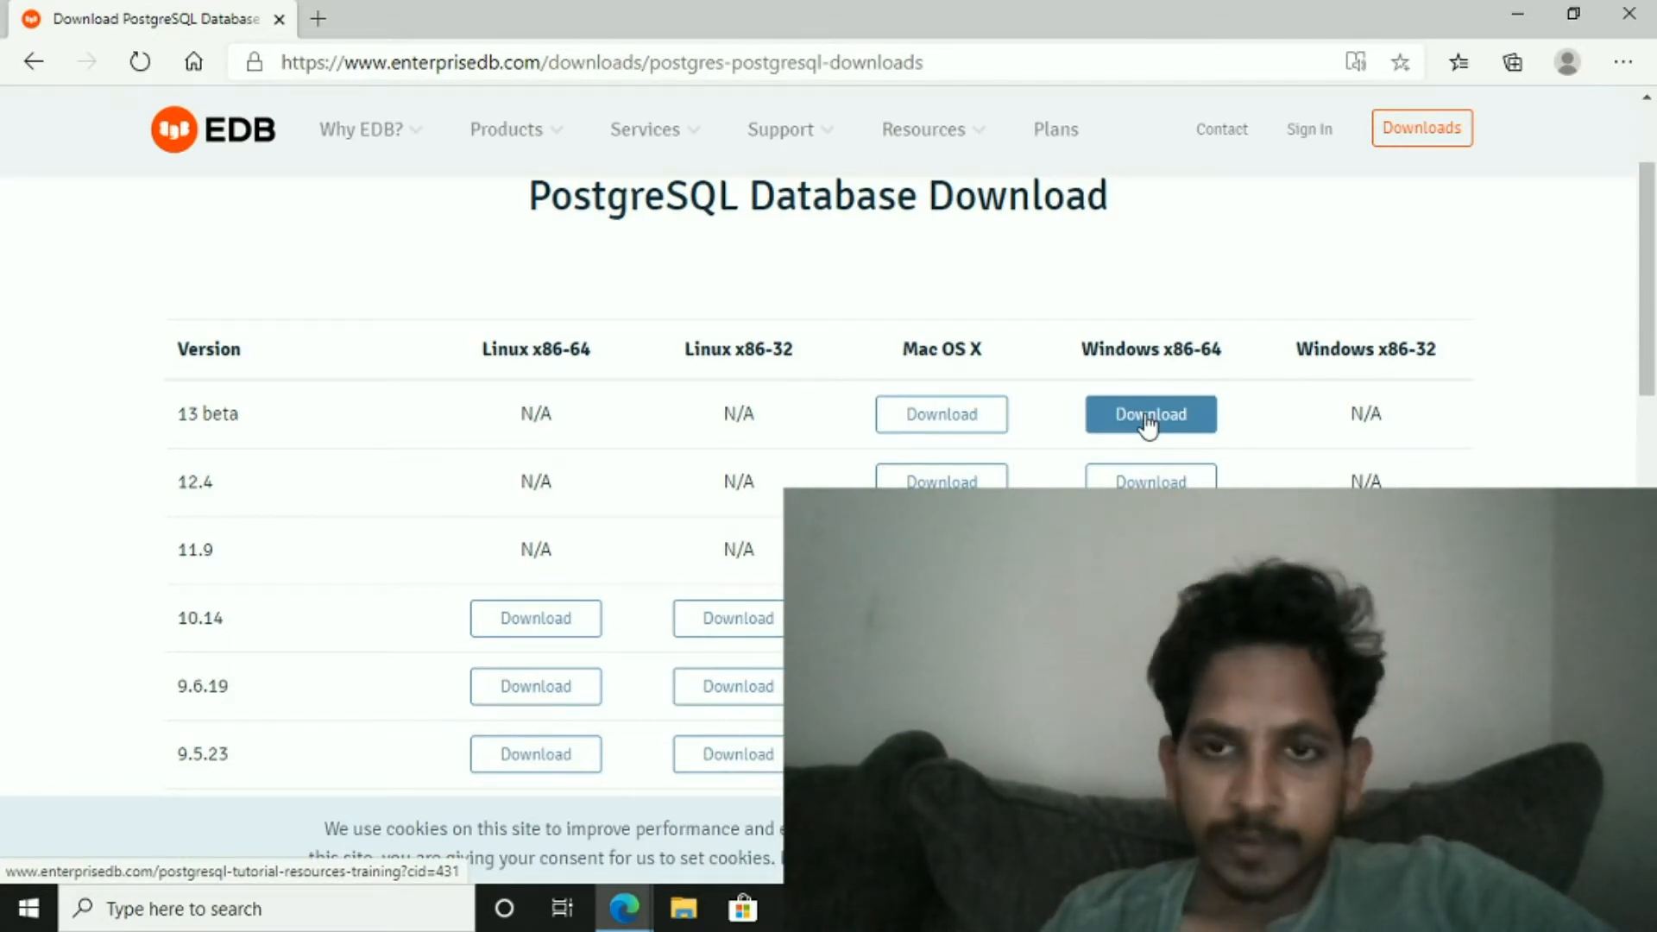
click(1148, 417)
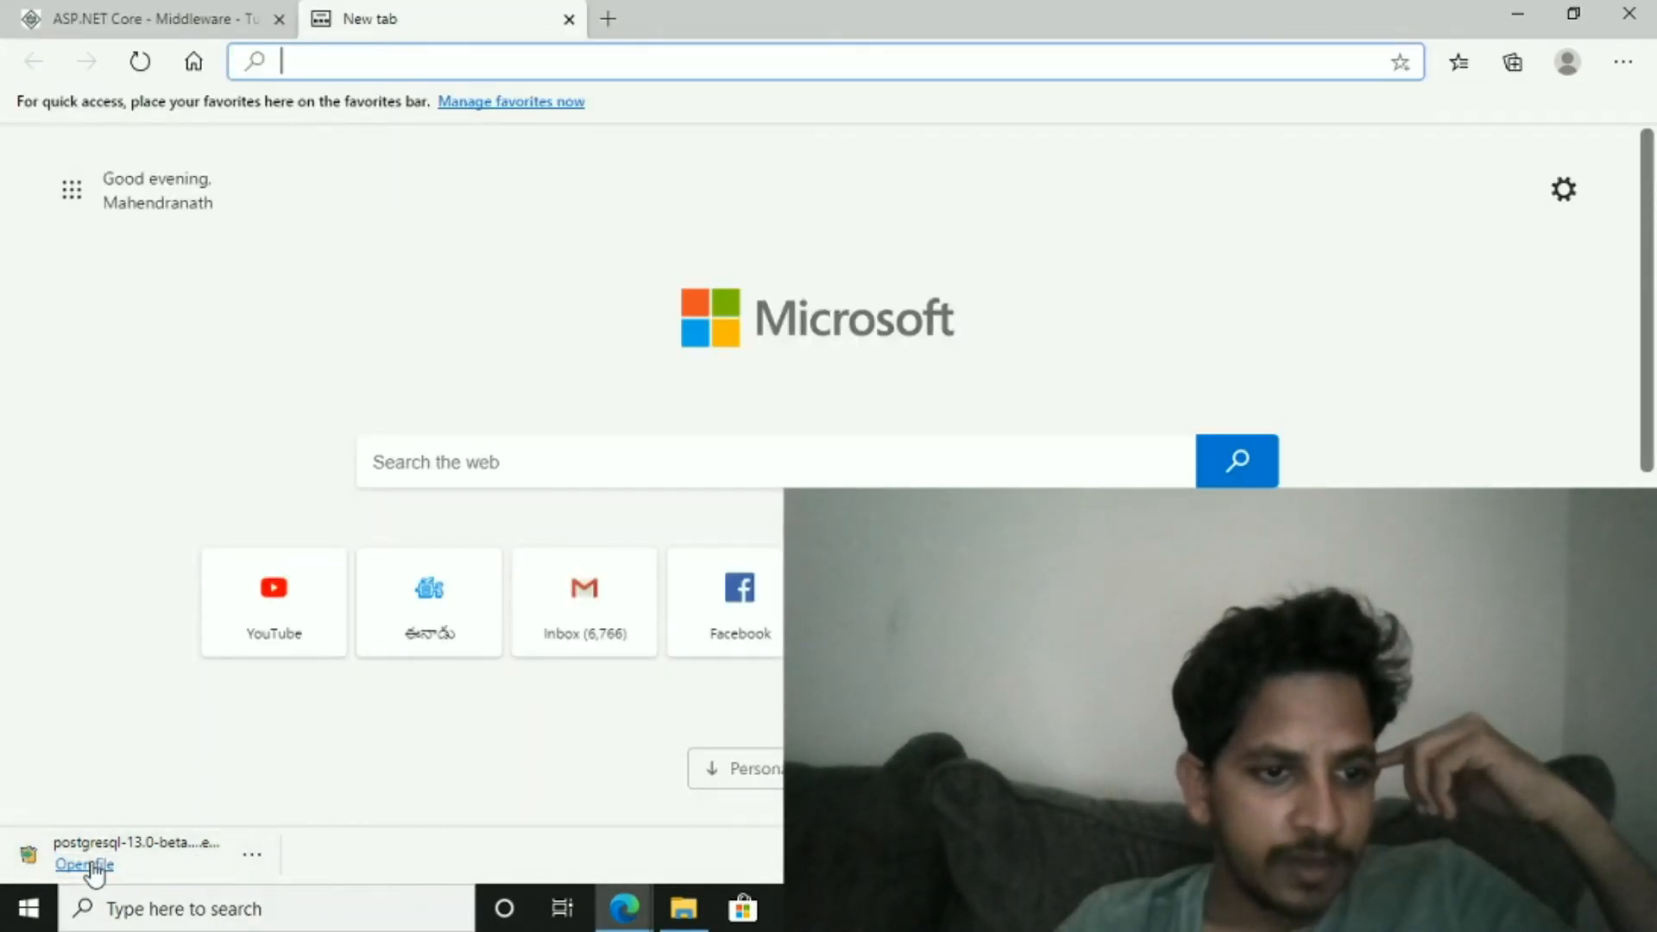
- Run the downloaded PostgreSQL installer and allow it to start
click(78, 865)
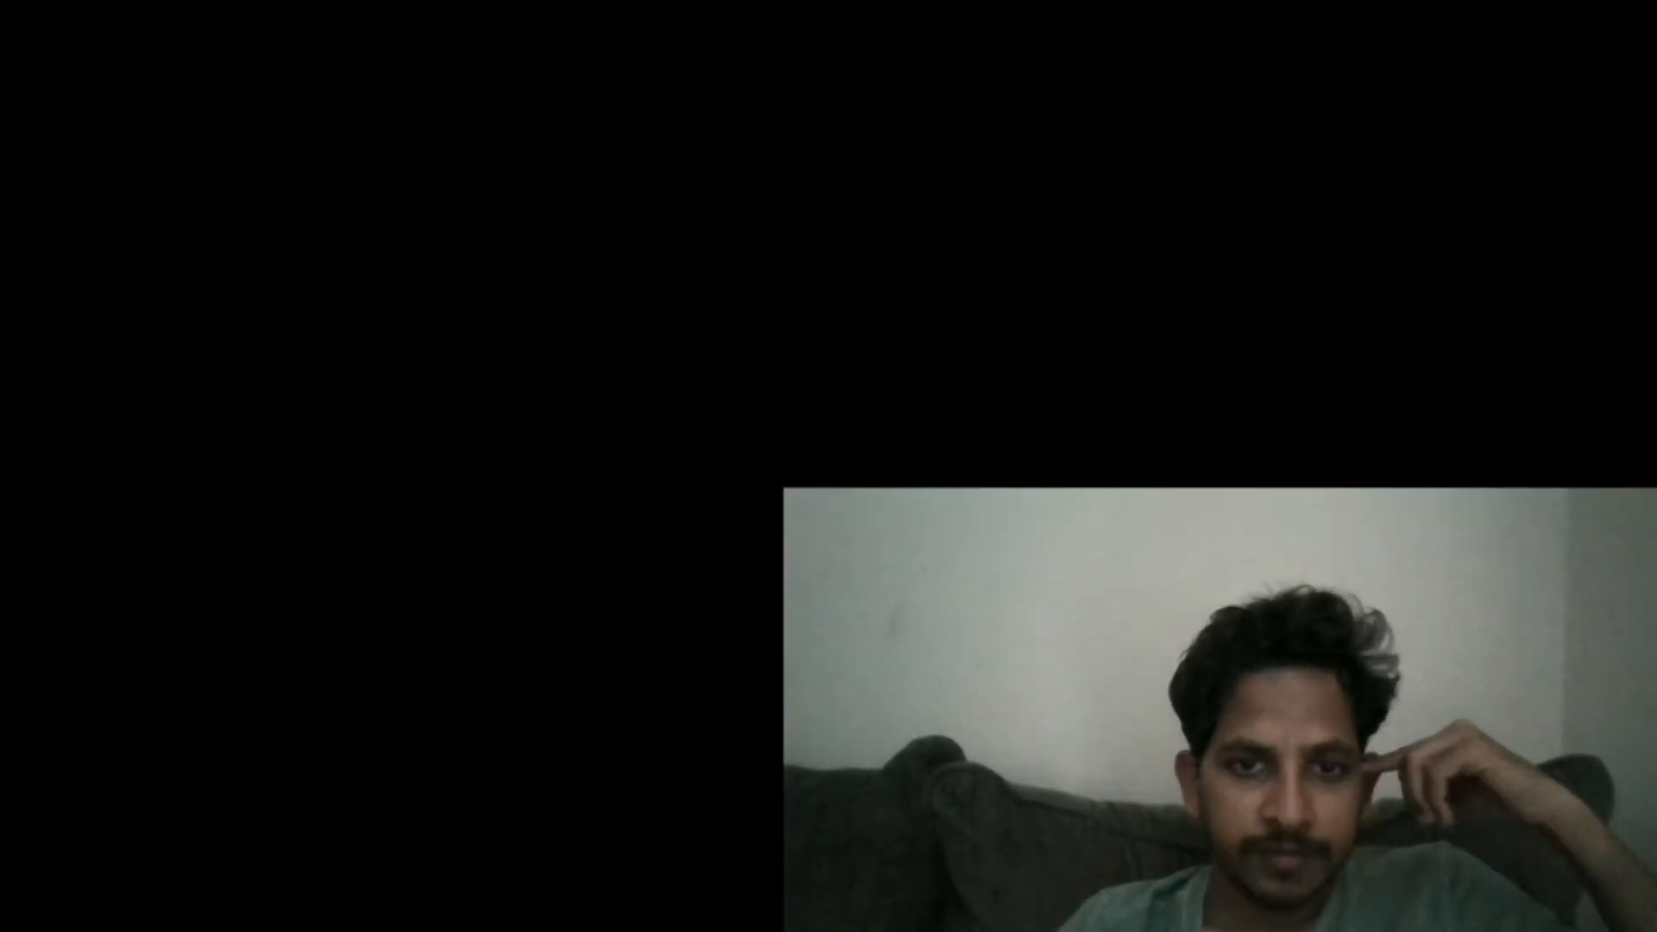
click(732, 635)
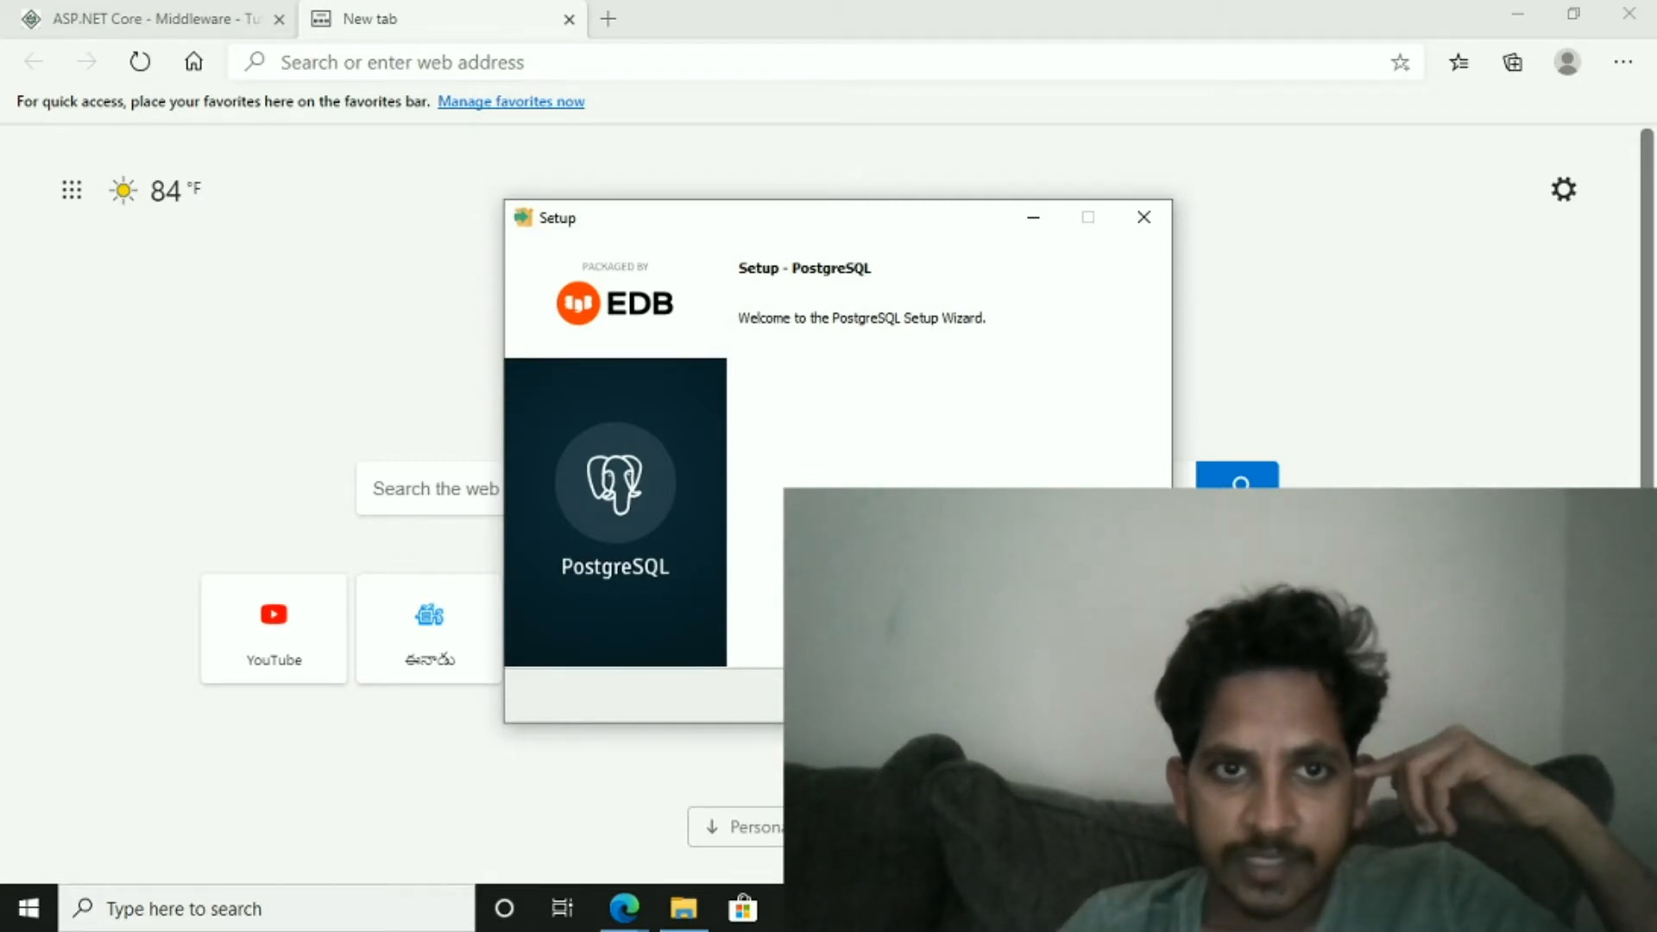
- Advance through the setup wizard keeping the default installation directory, all components and the default data directory
key(Return)
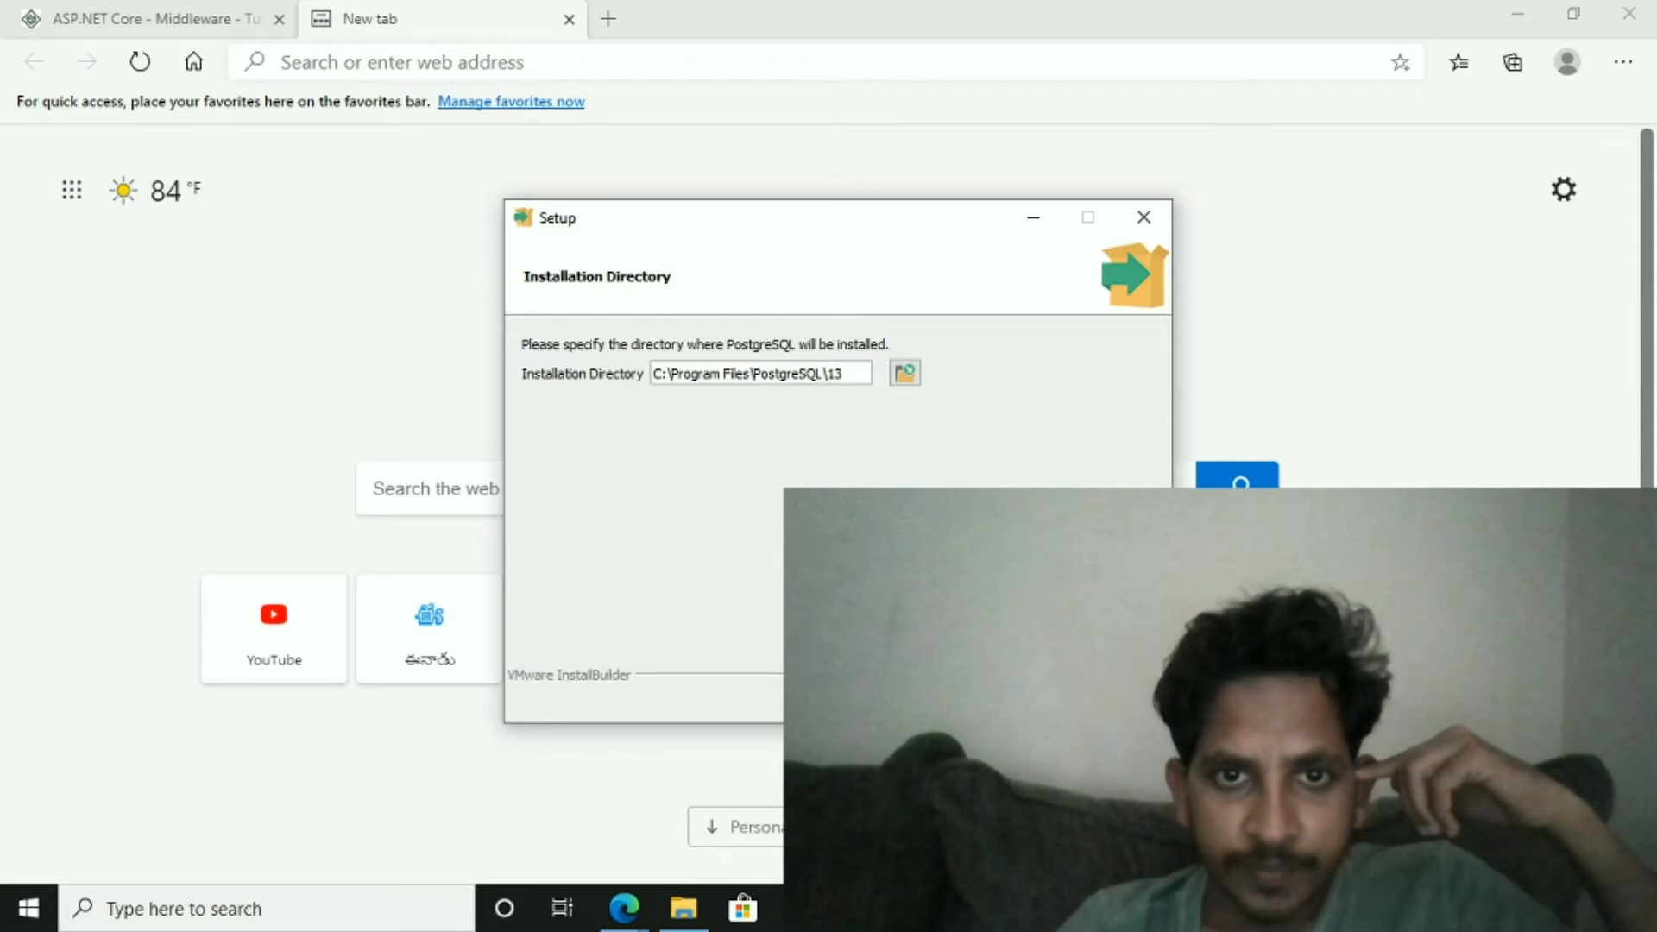
click(1013, 700)
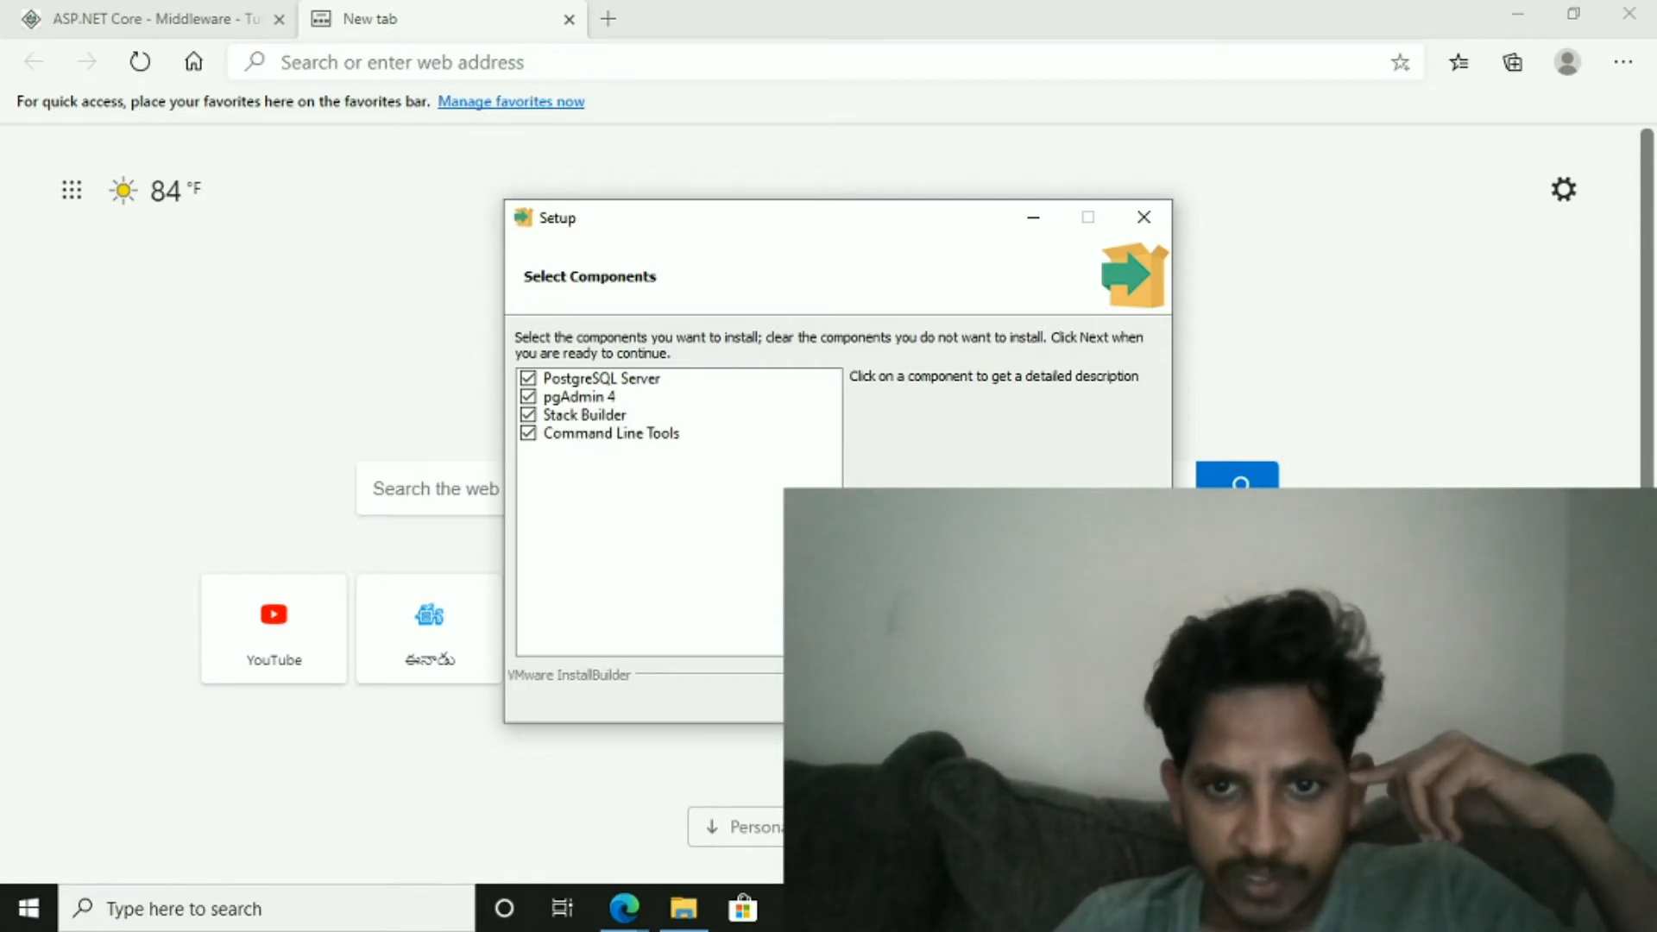
click(1012, 697)
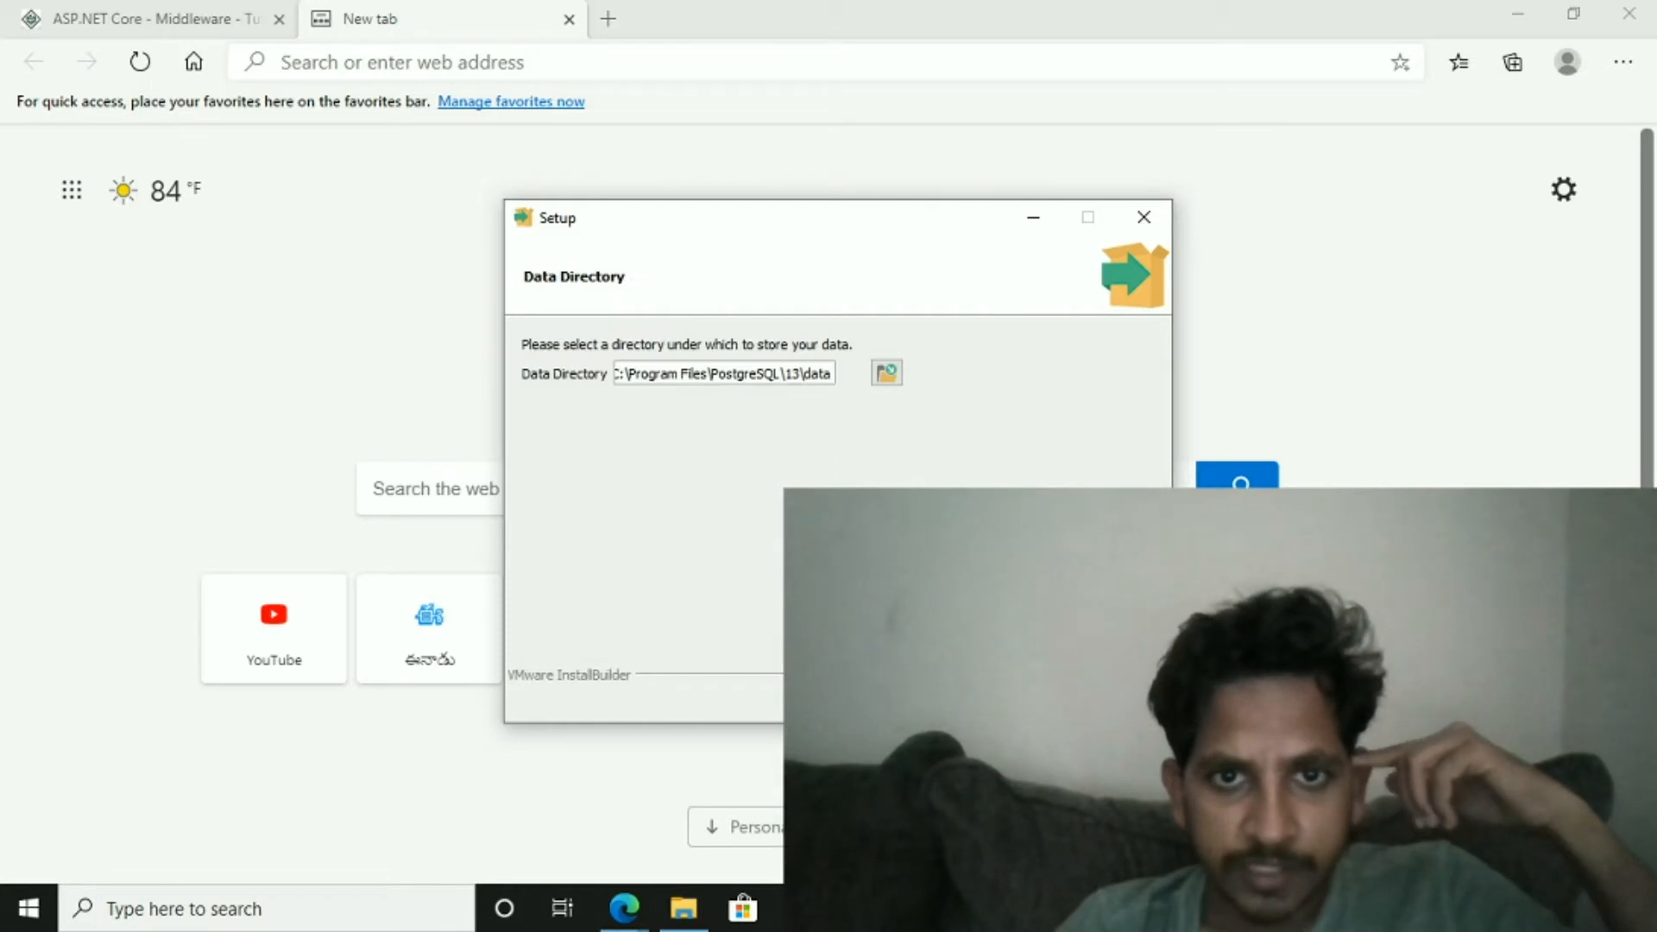
click(1012, 697)
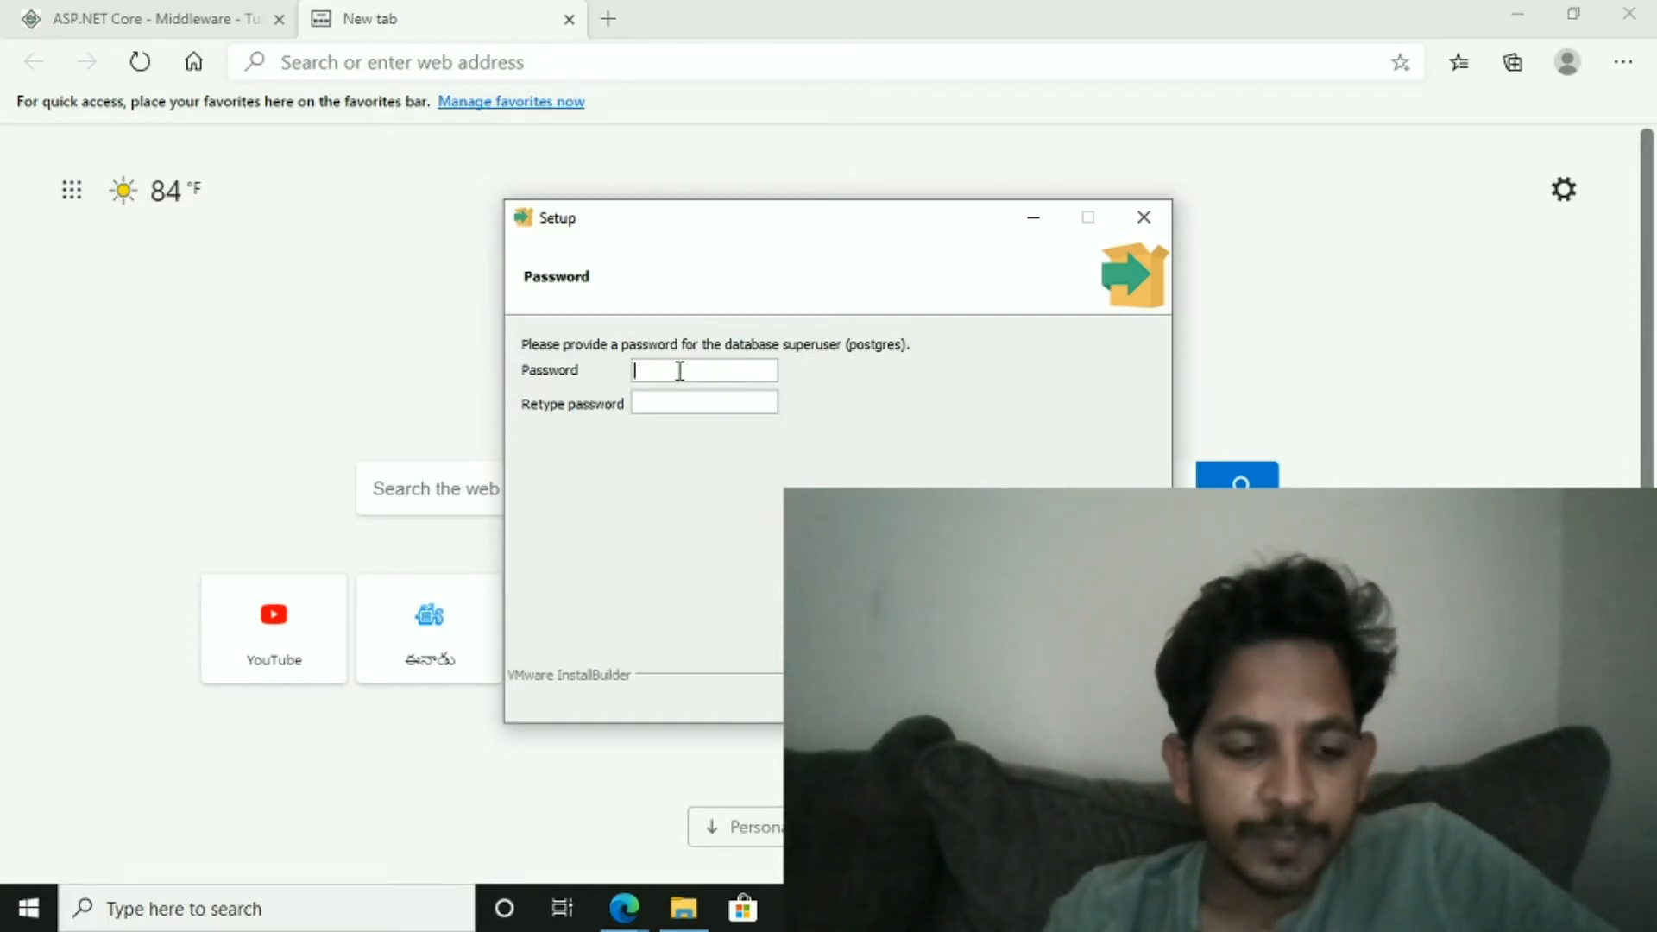
- Enter and retype the password for the postgres database superuser, then continue
text(********)
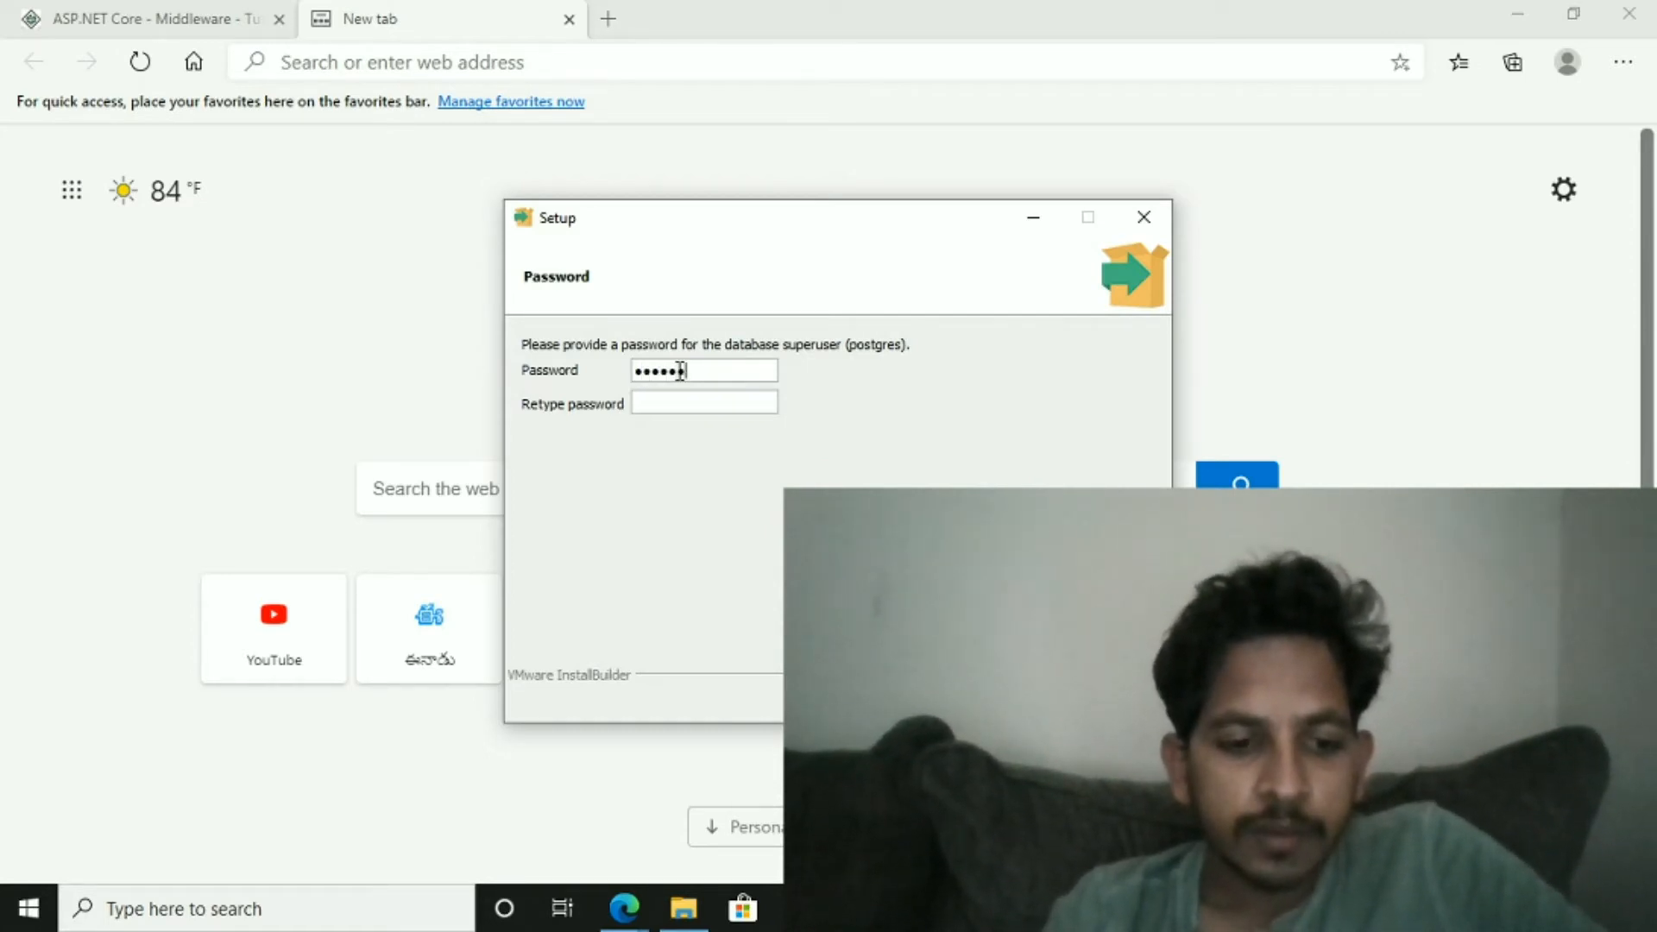
text(****)
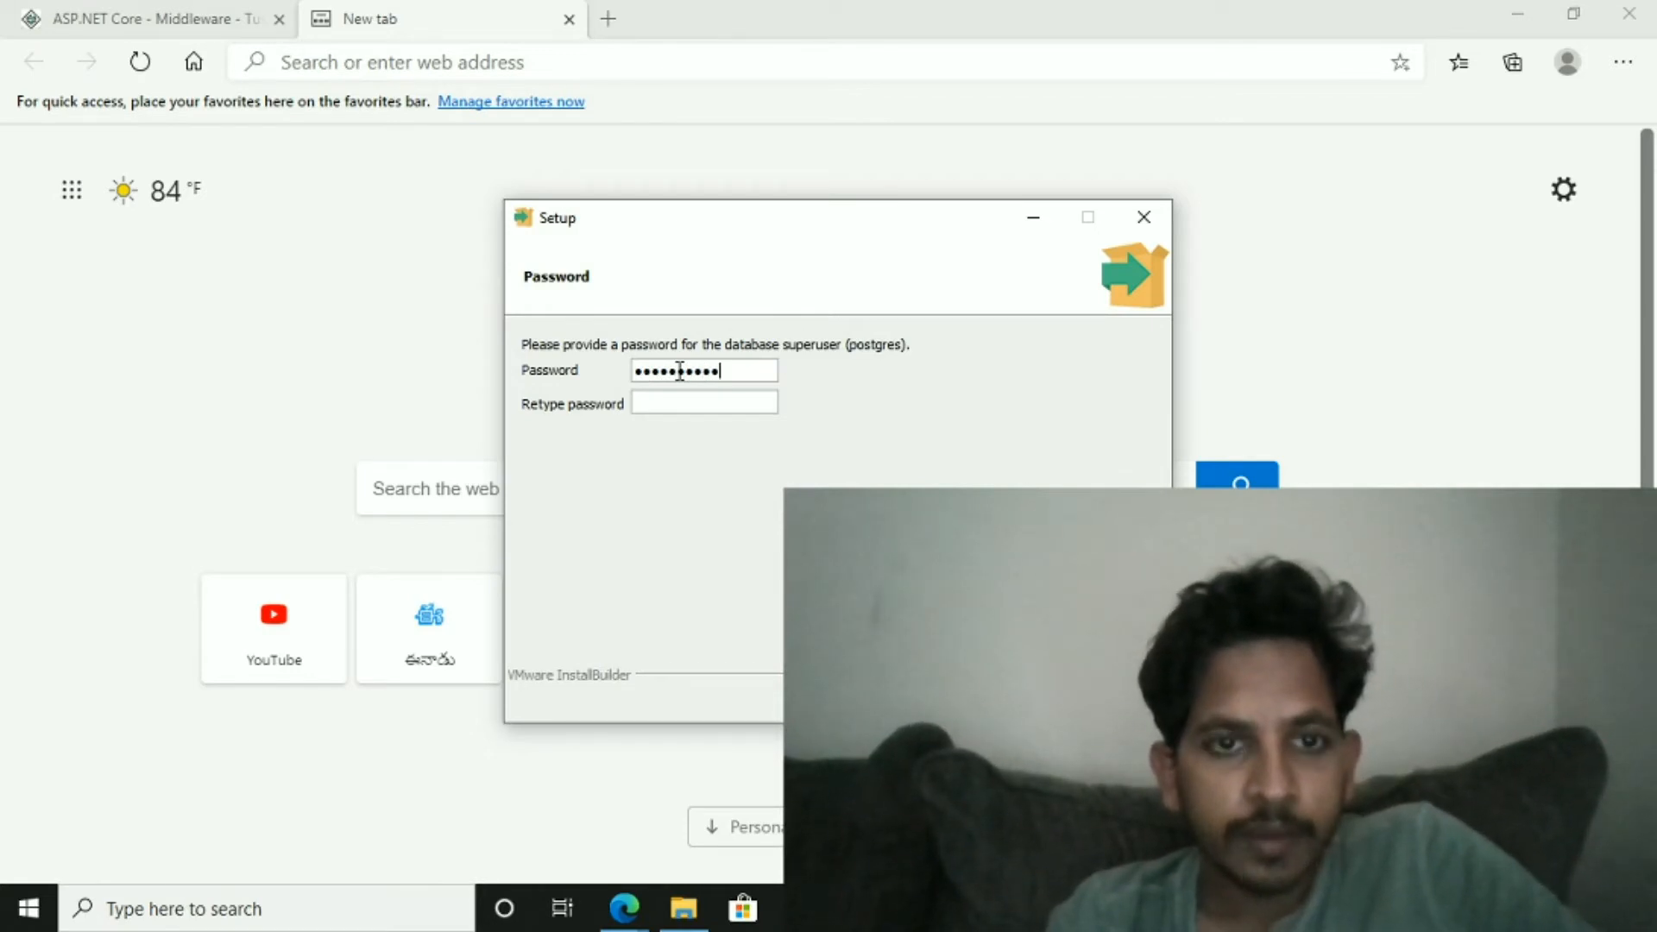
key(Tab)
text(*****)
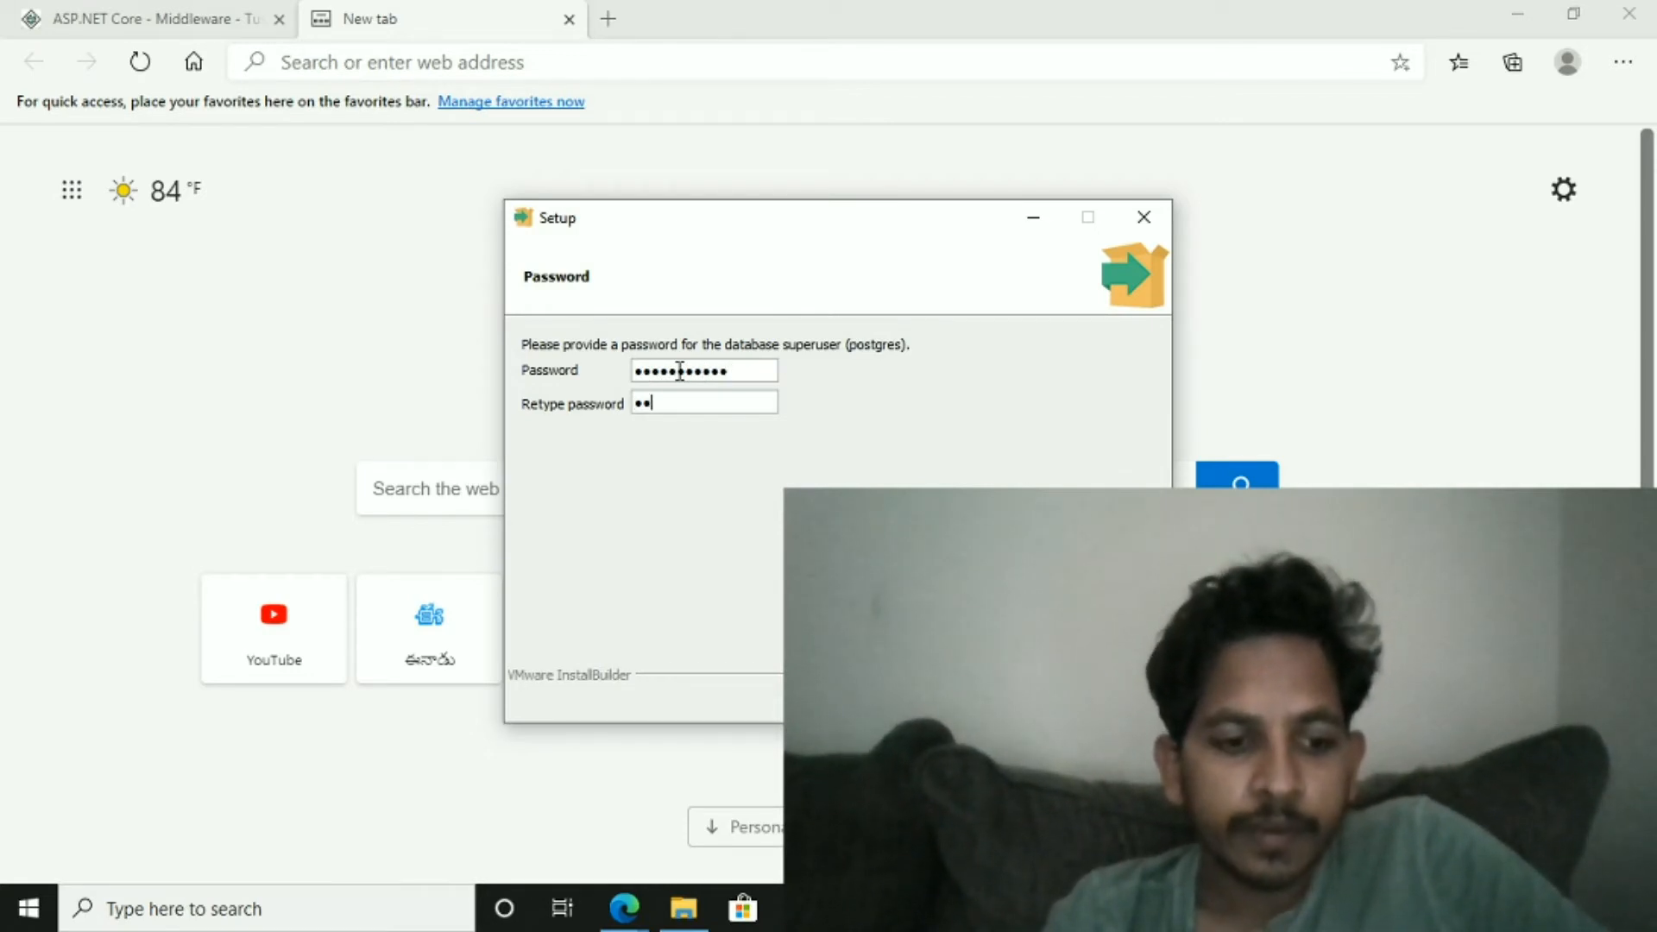
text(*******)
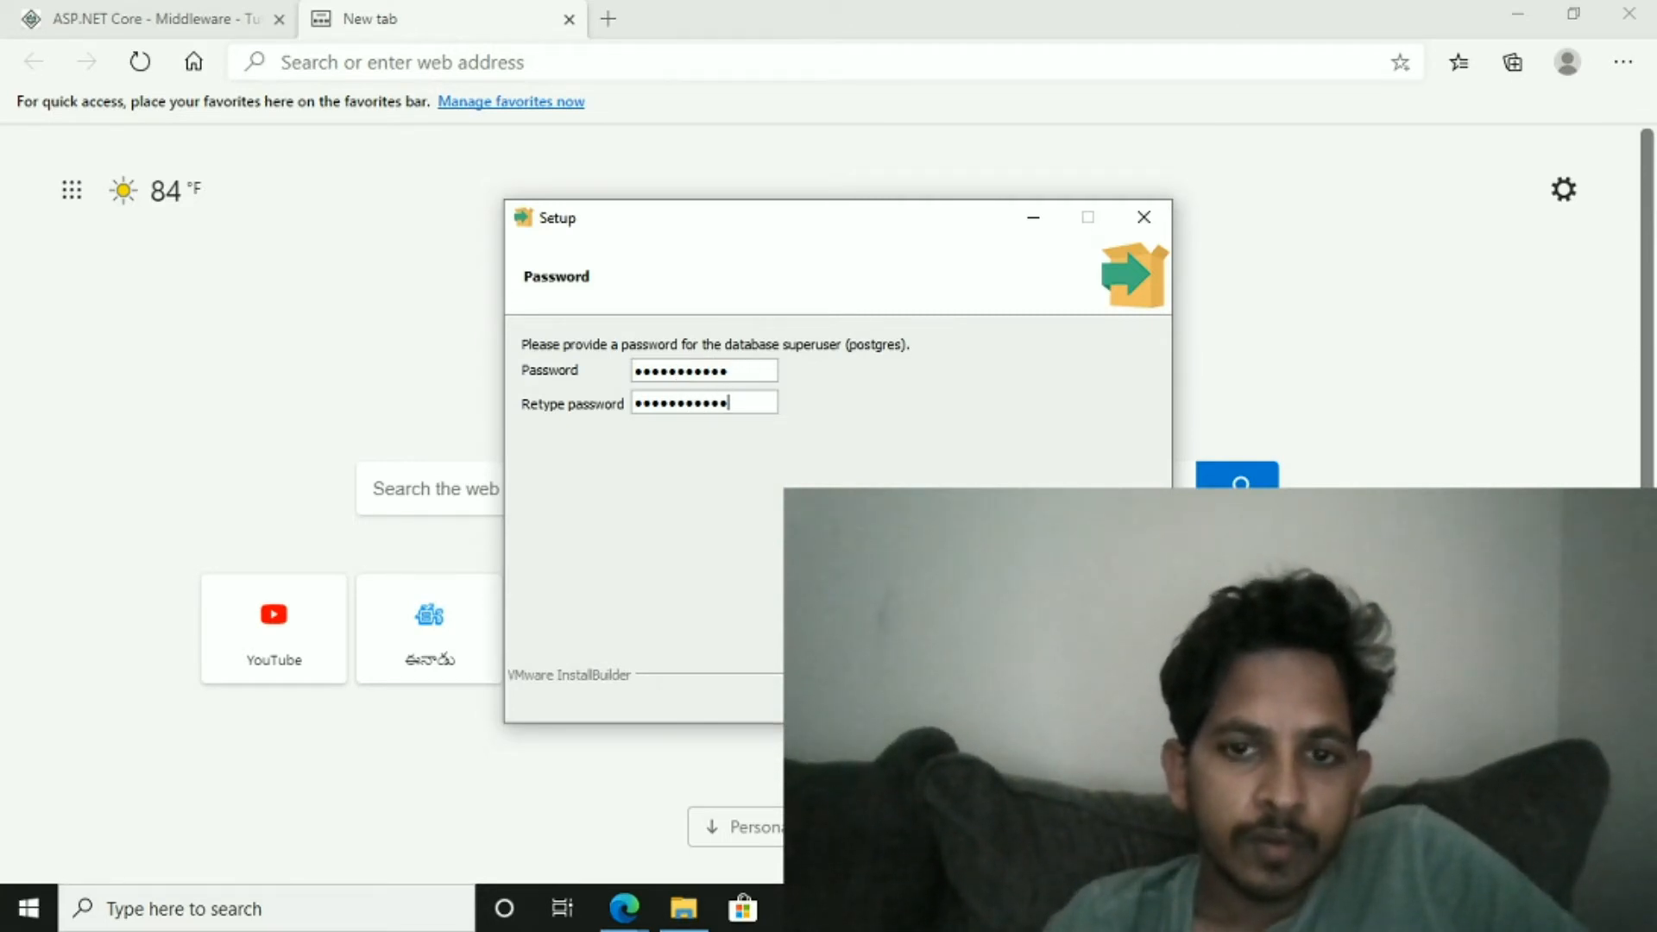
key(Return)
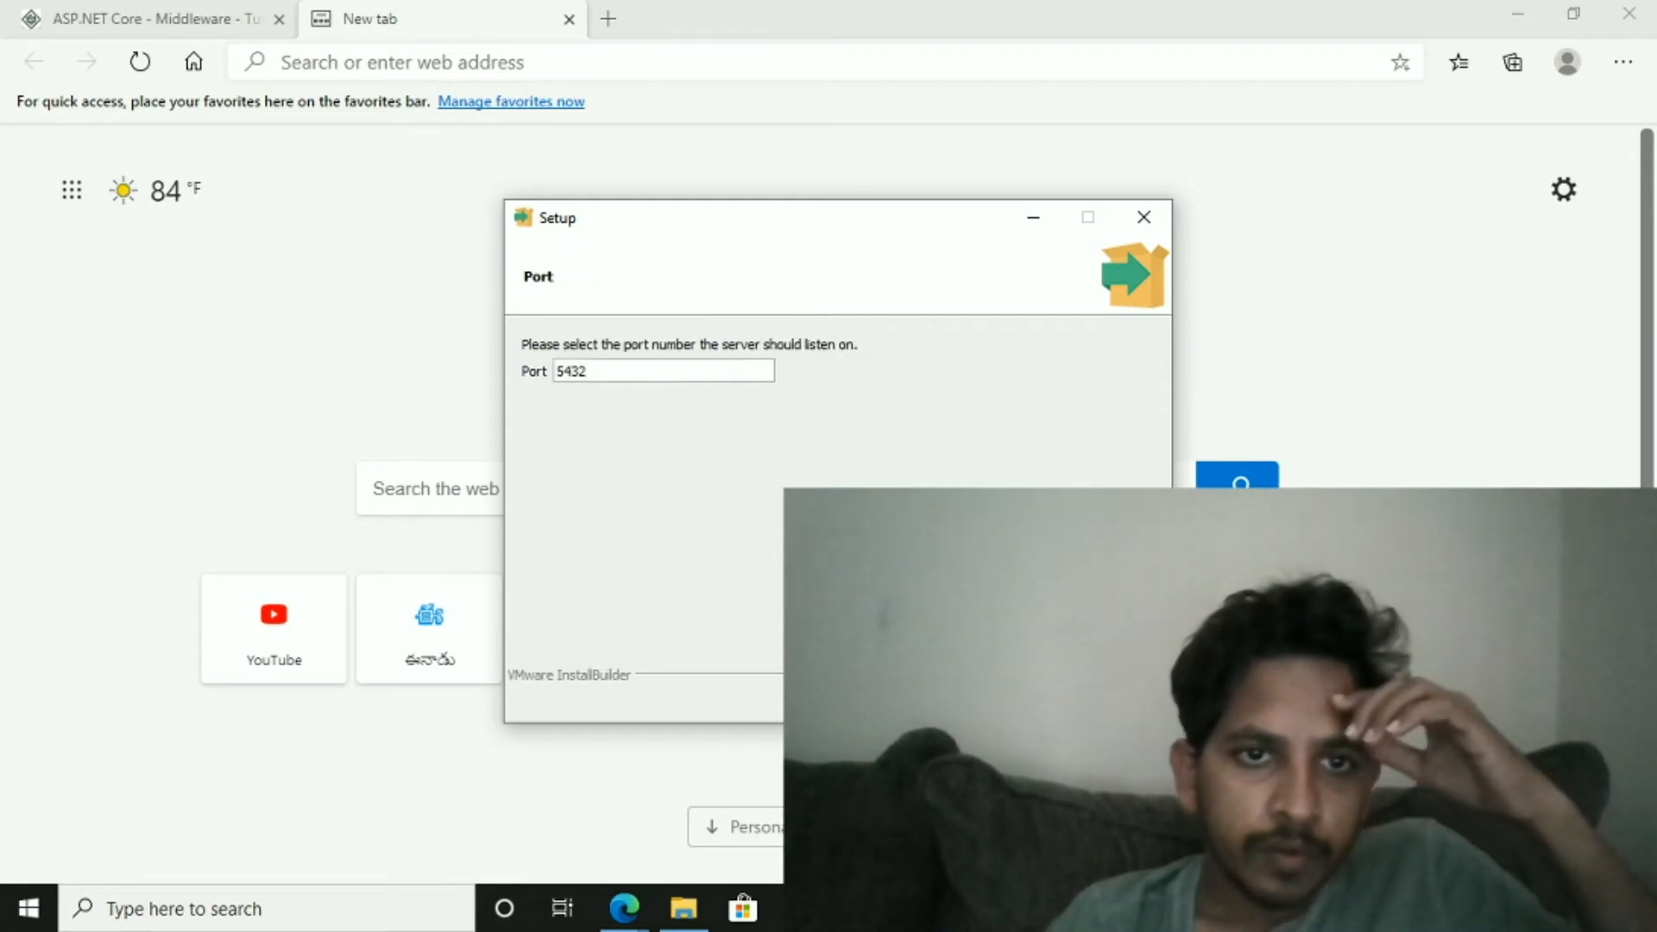
- Keep port 5432 and the default locale, then start the installation
key(Return)
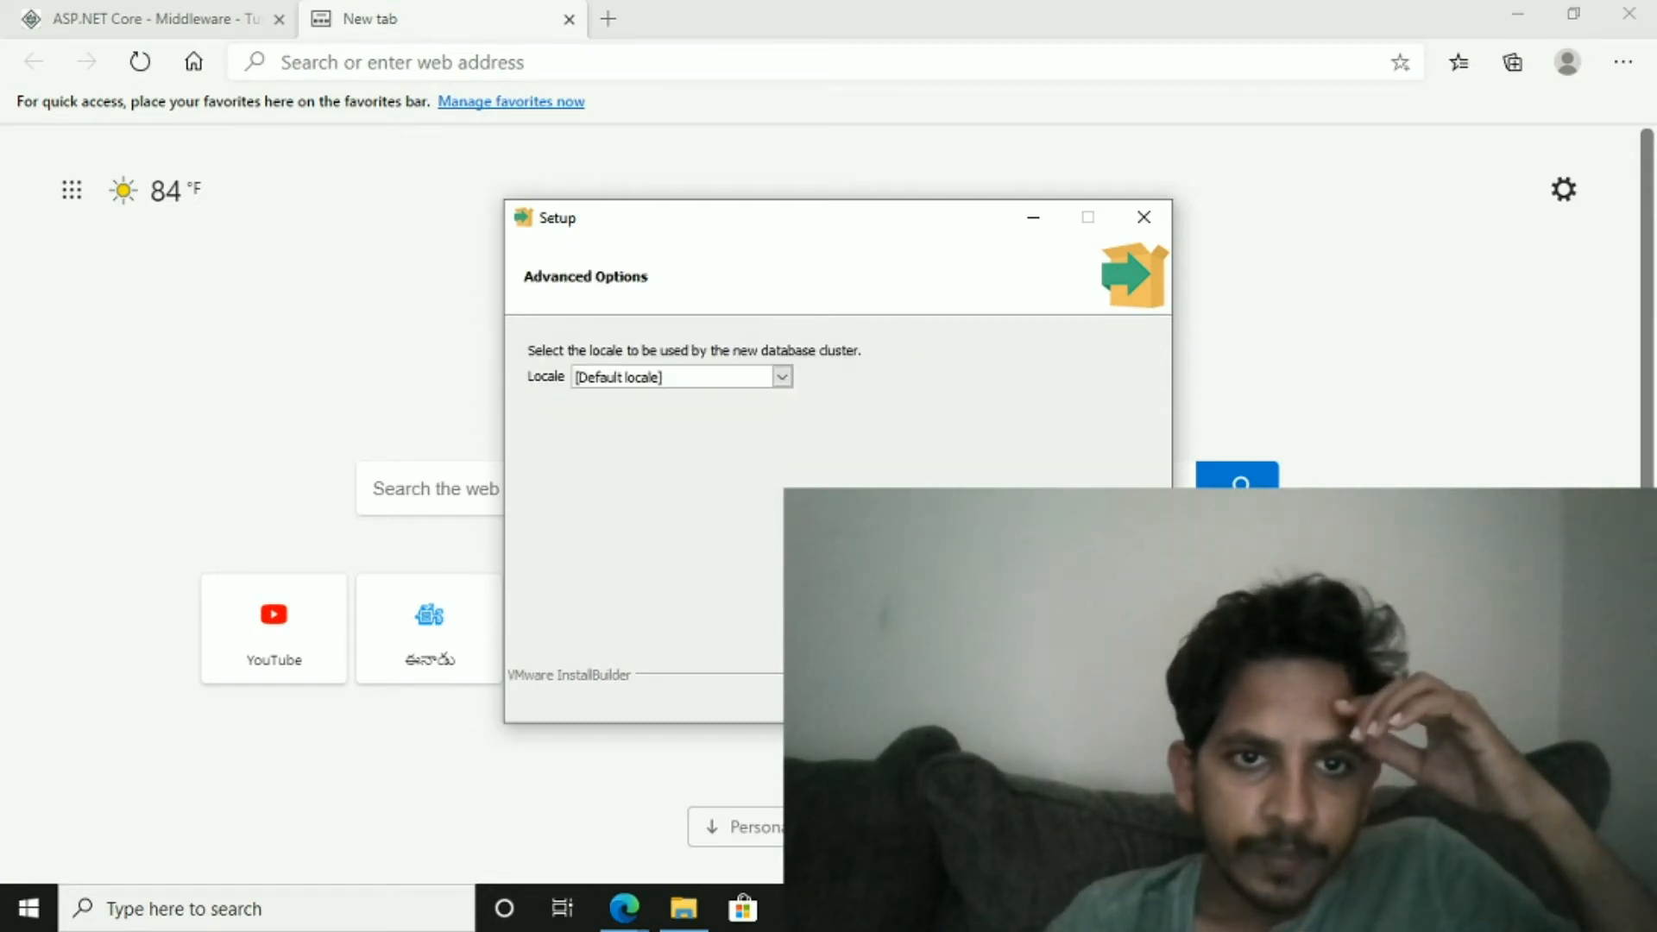
key(Return)
key(Return)
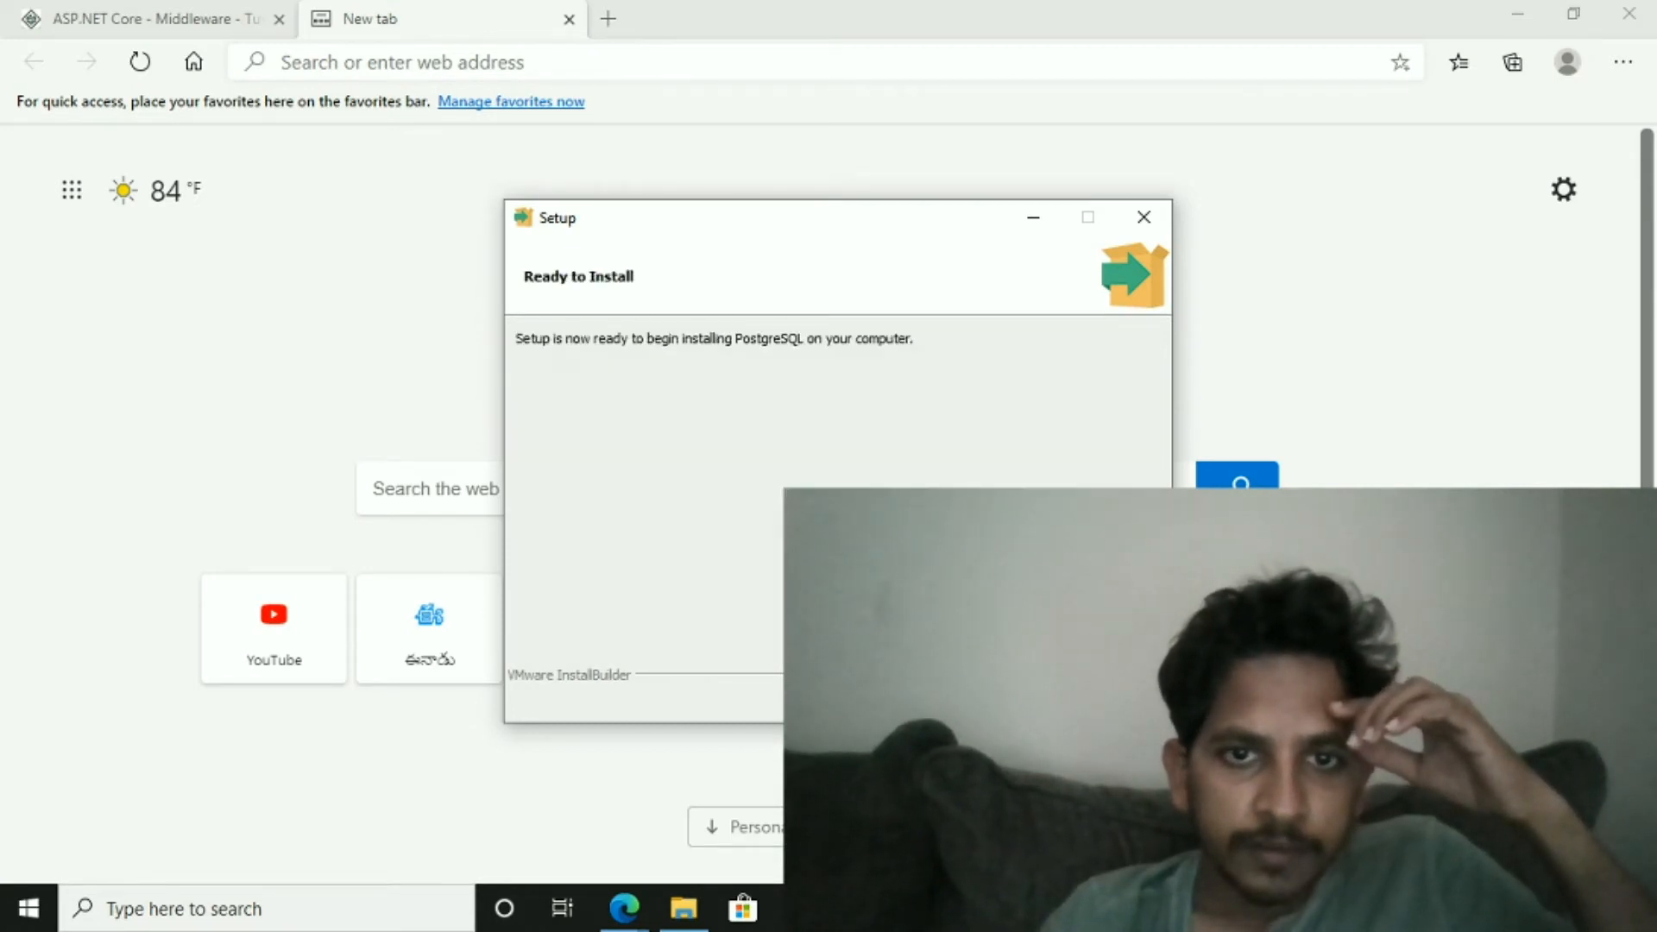
key(Return)
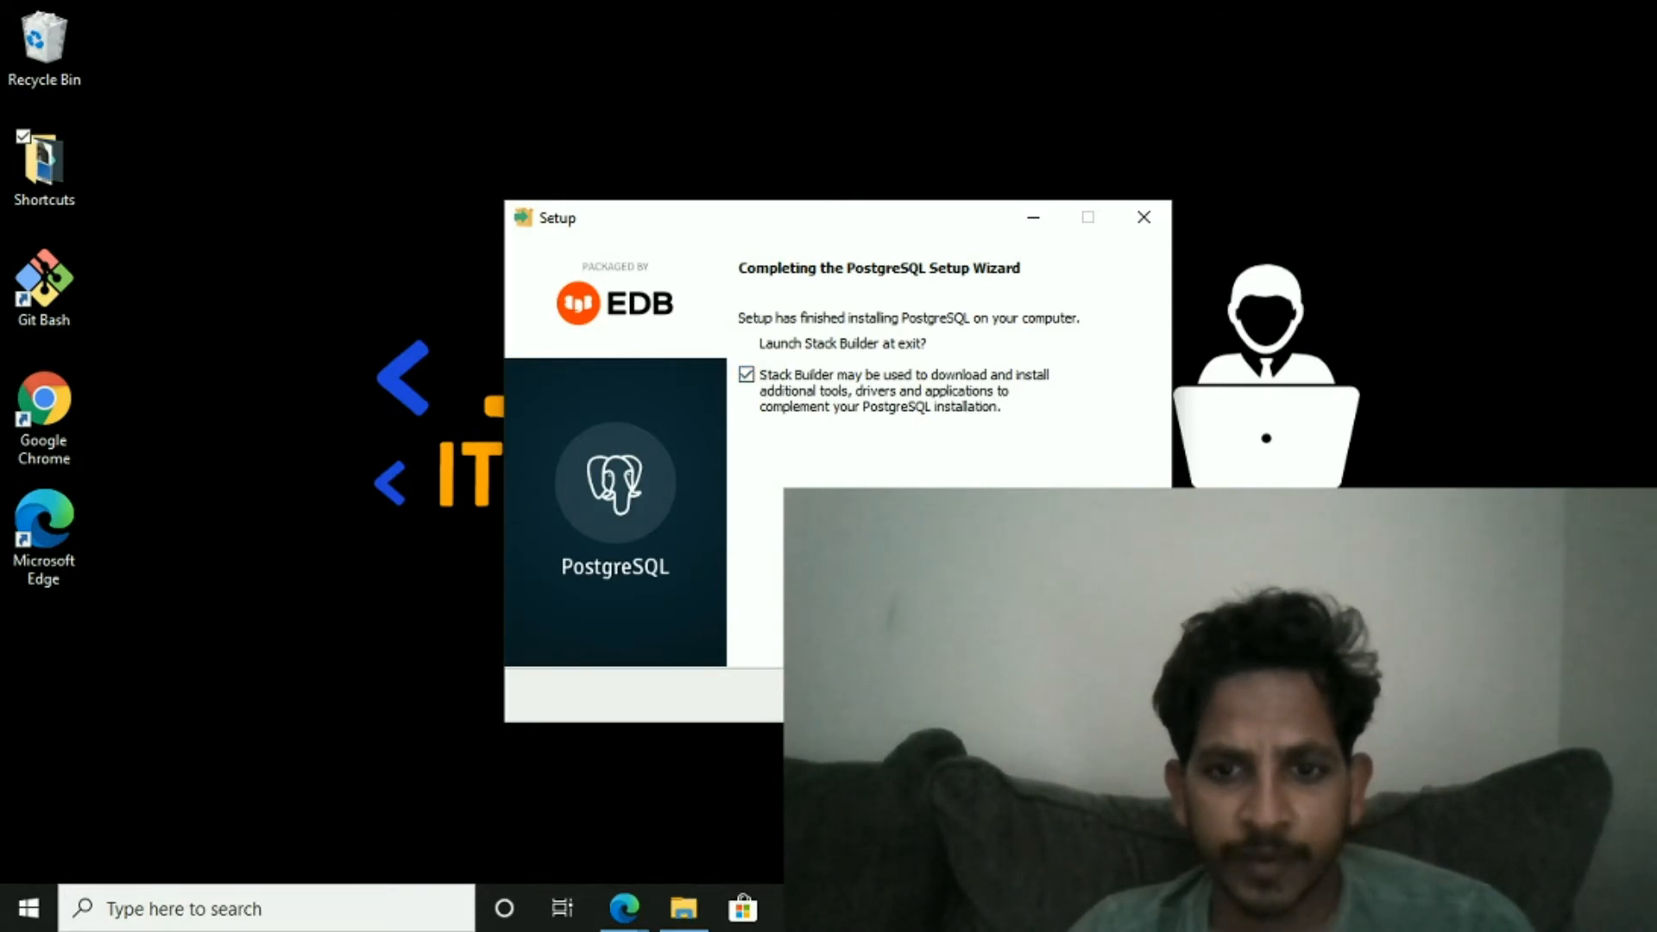
- Finish the setup wizard and exit the Stack Builder wizard that launches without selecting an installation
key(Return)
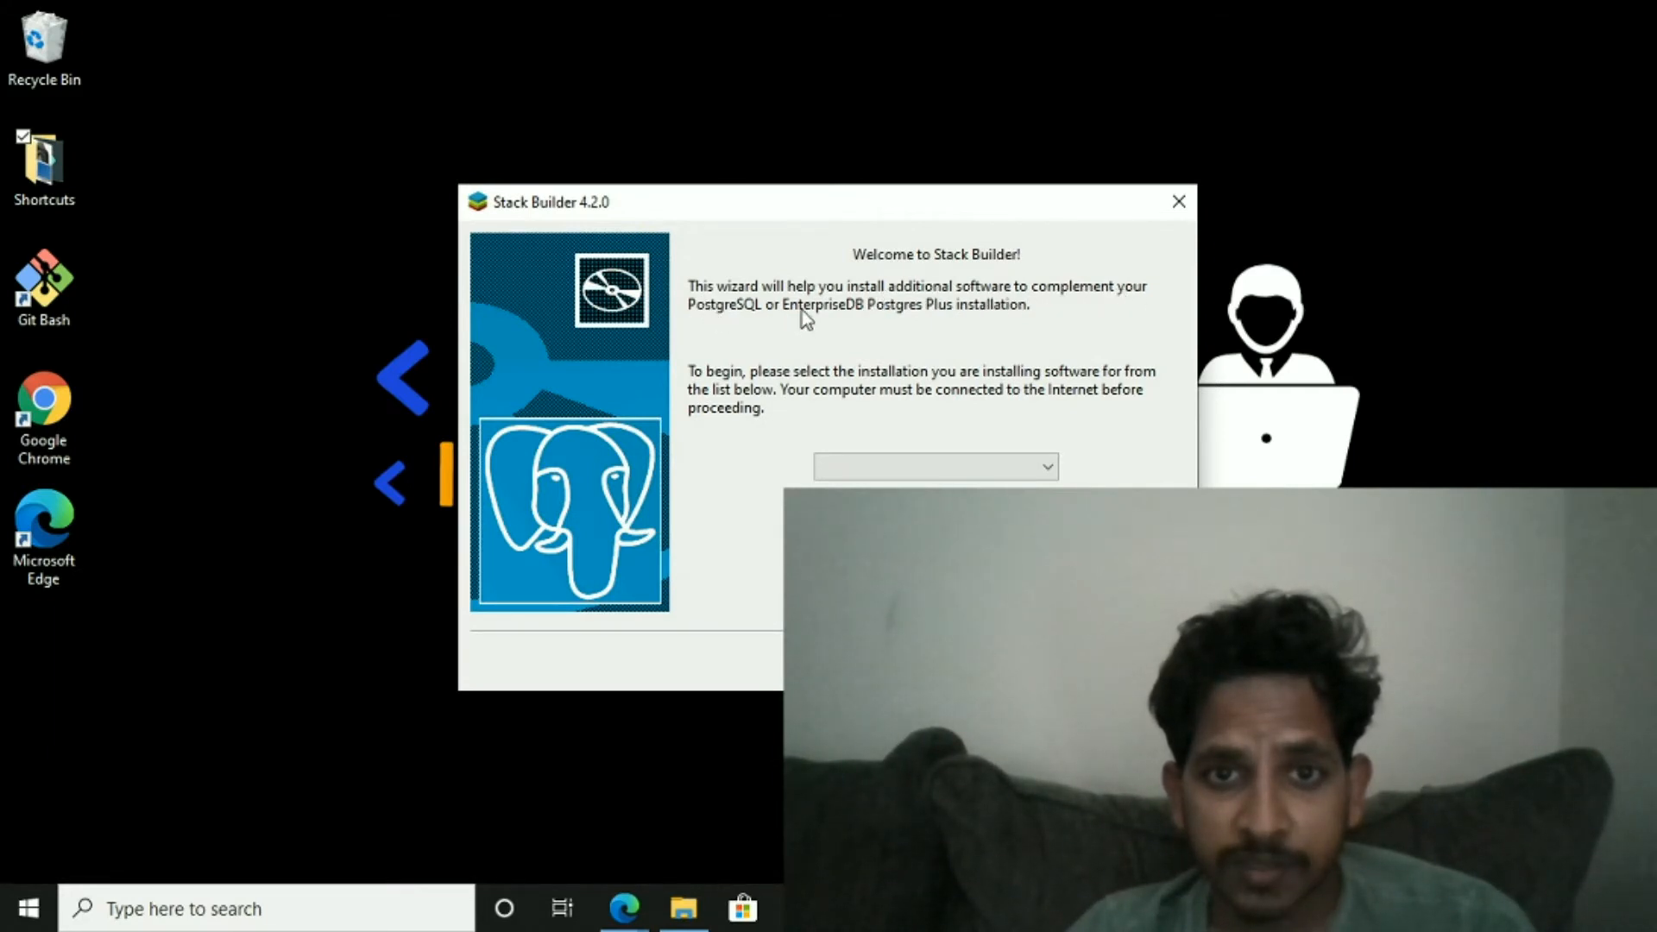
click(965, 468)
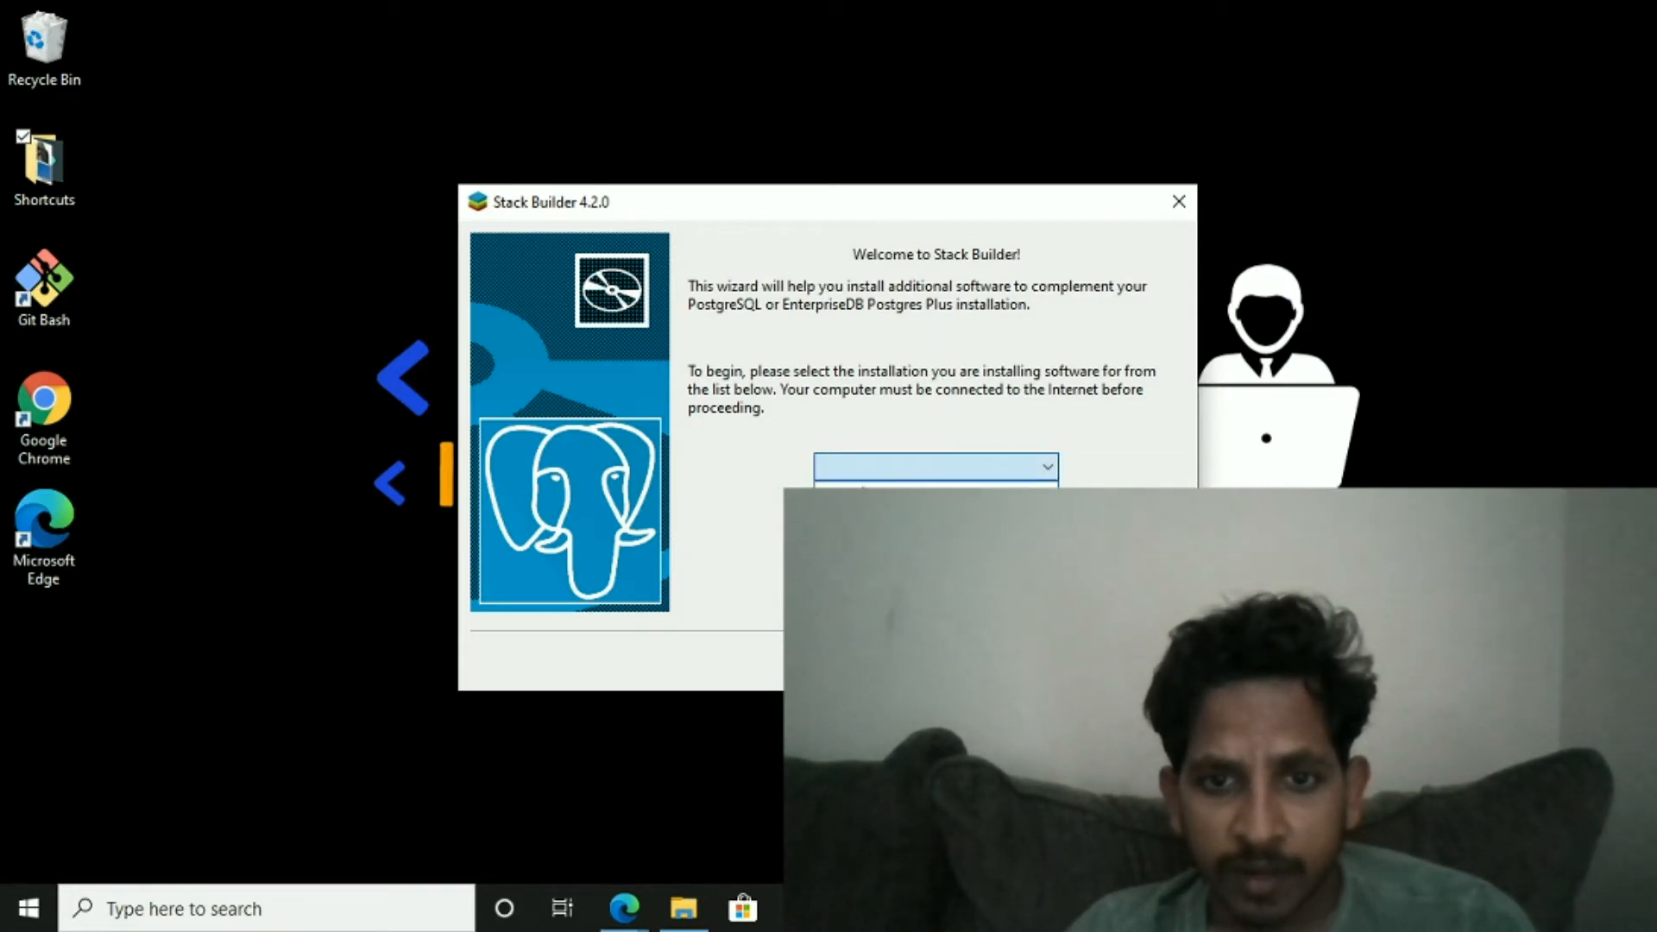
key(Escape)
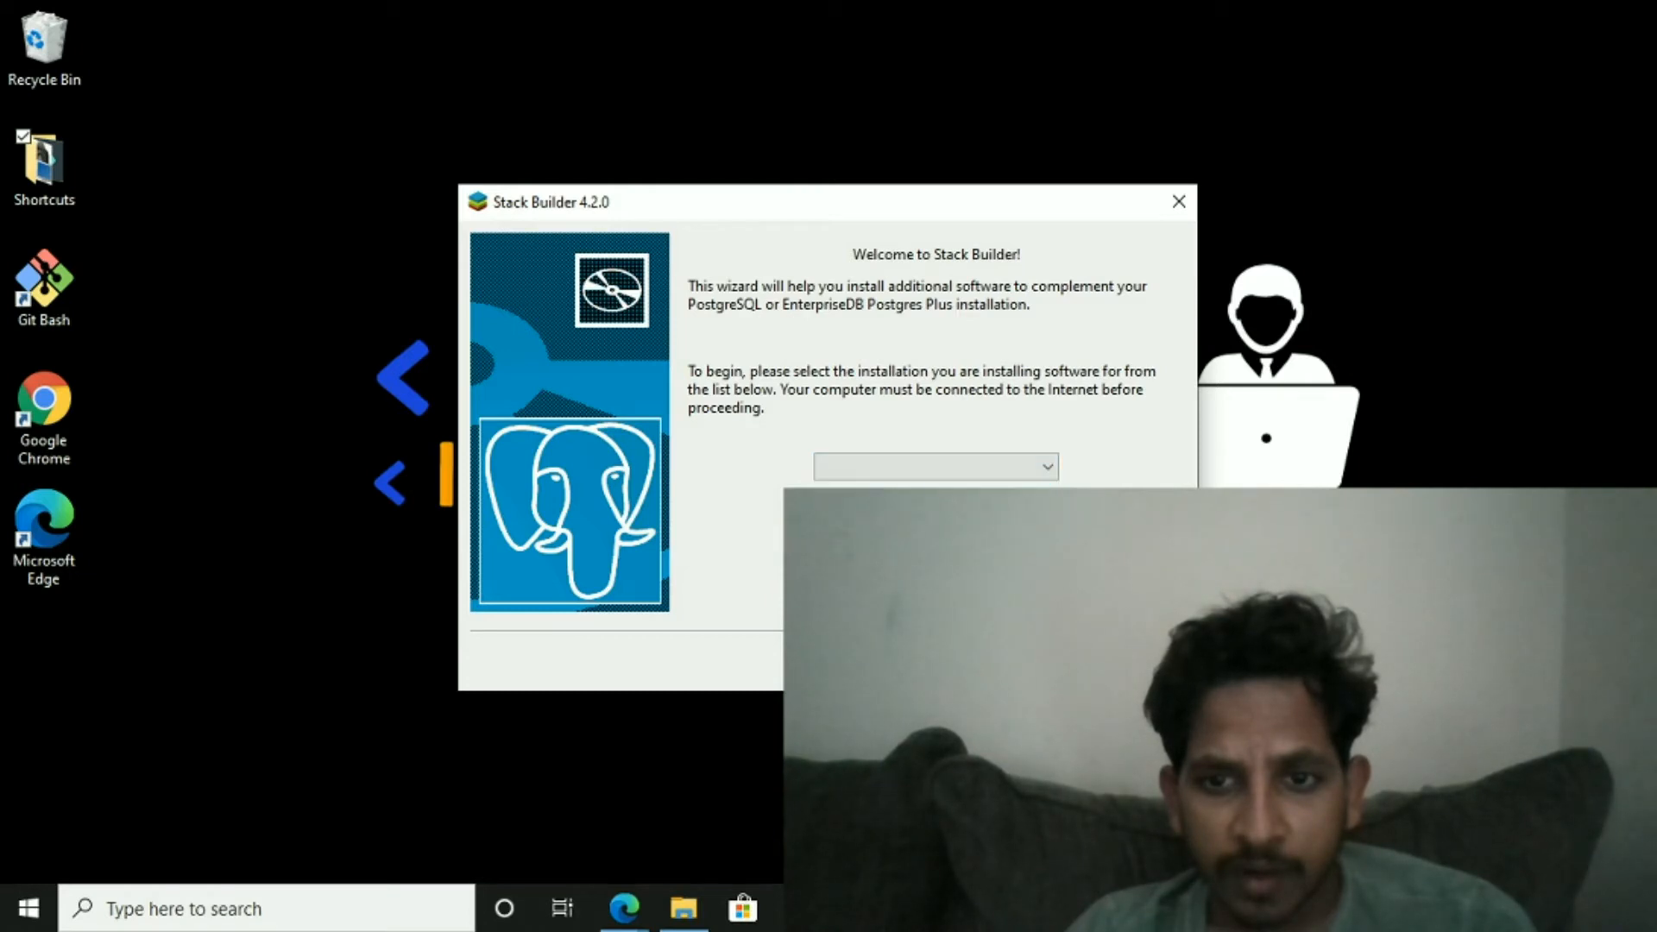
key(Escape)
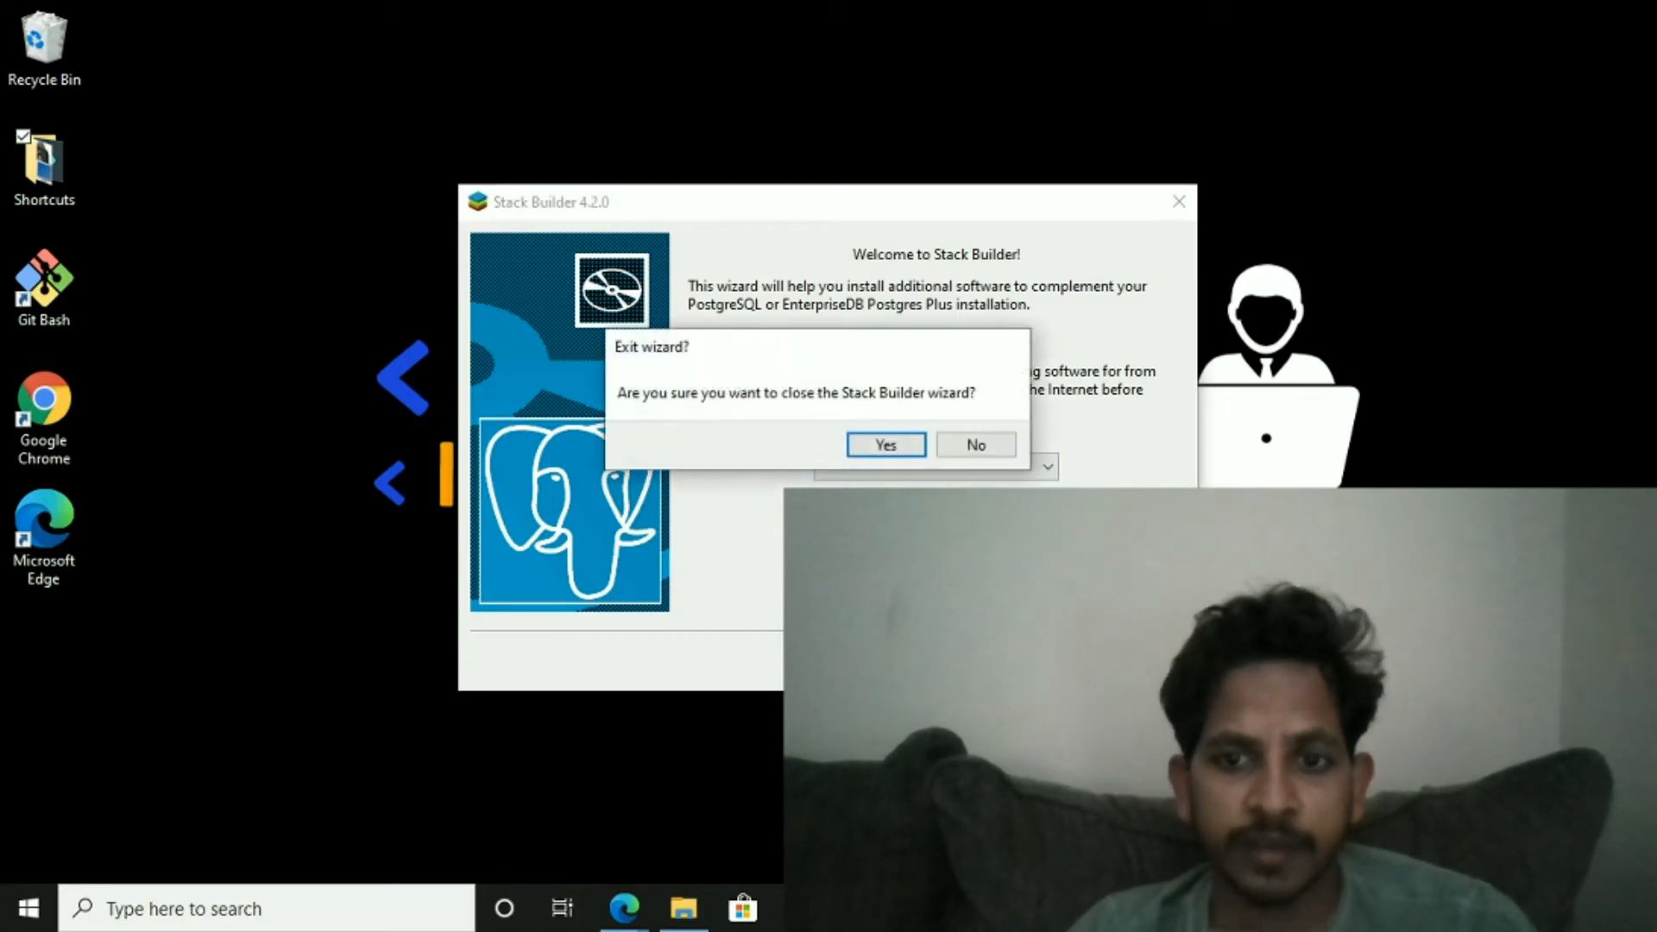
click(869, 447)
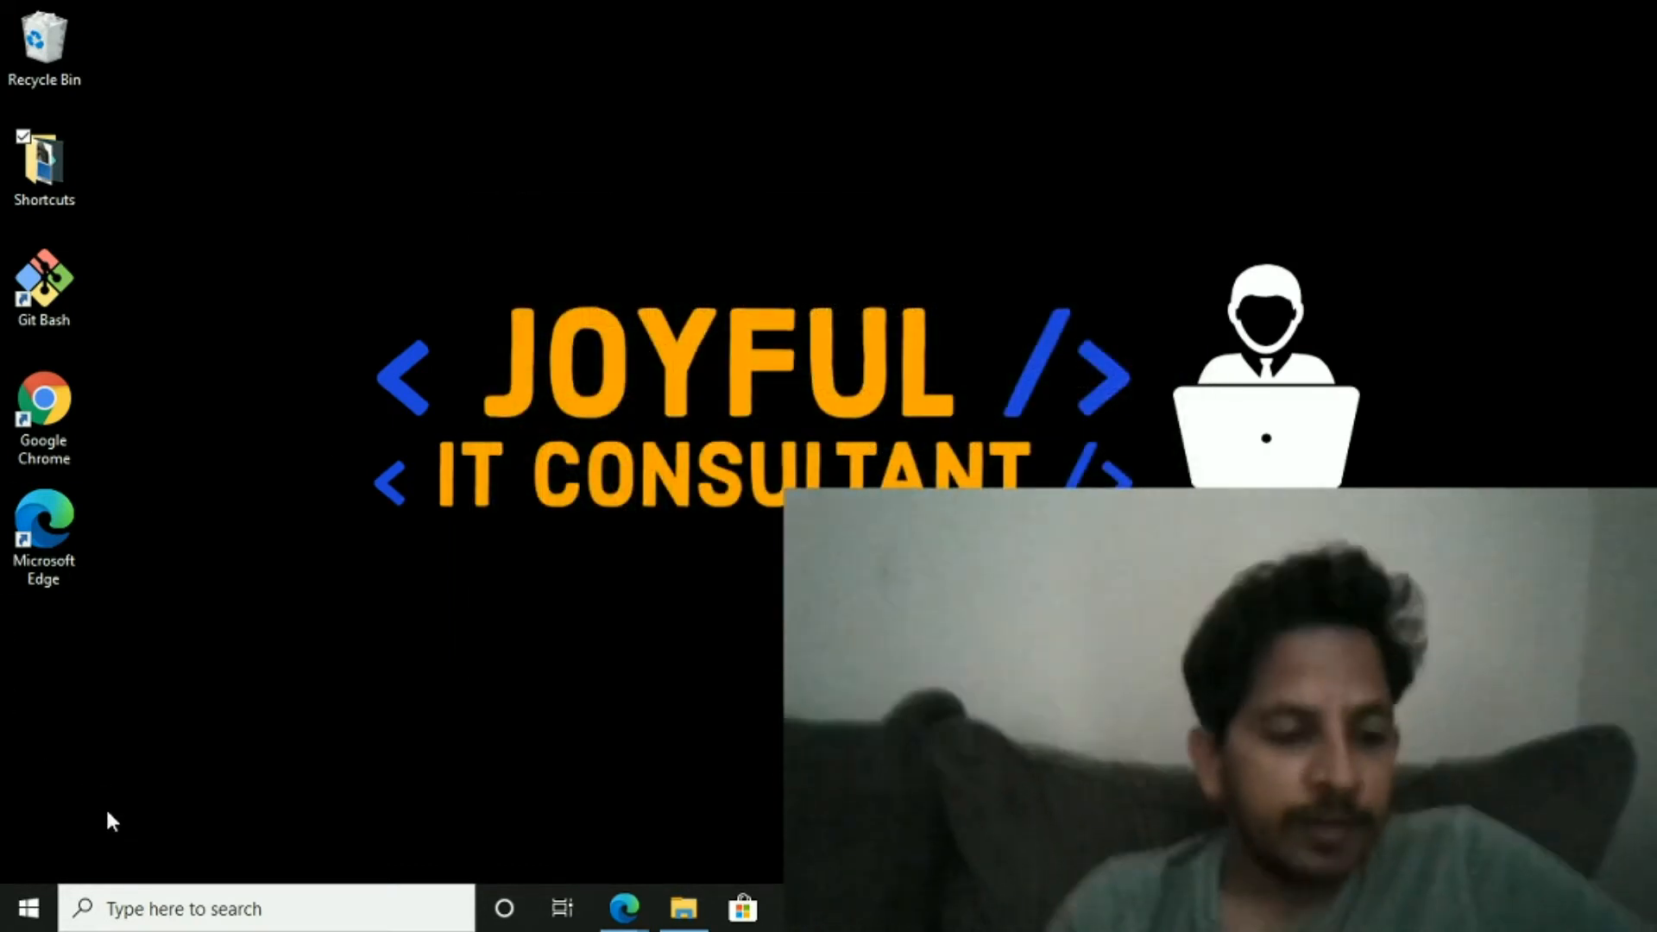
- Search the Start menu for pgAdmin 4 and launch it
click(152, 908)
text(po)
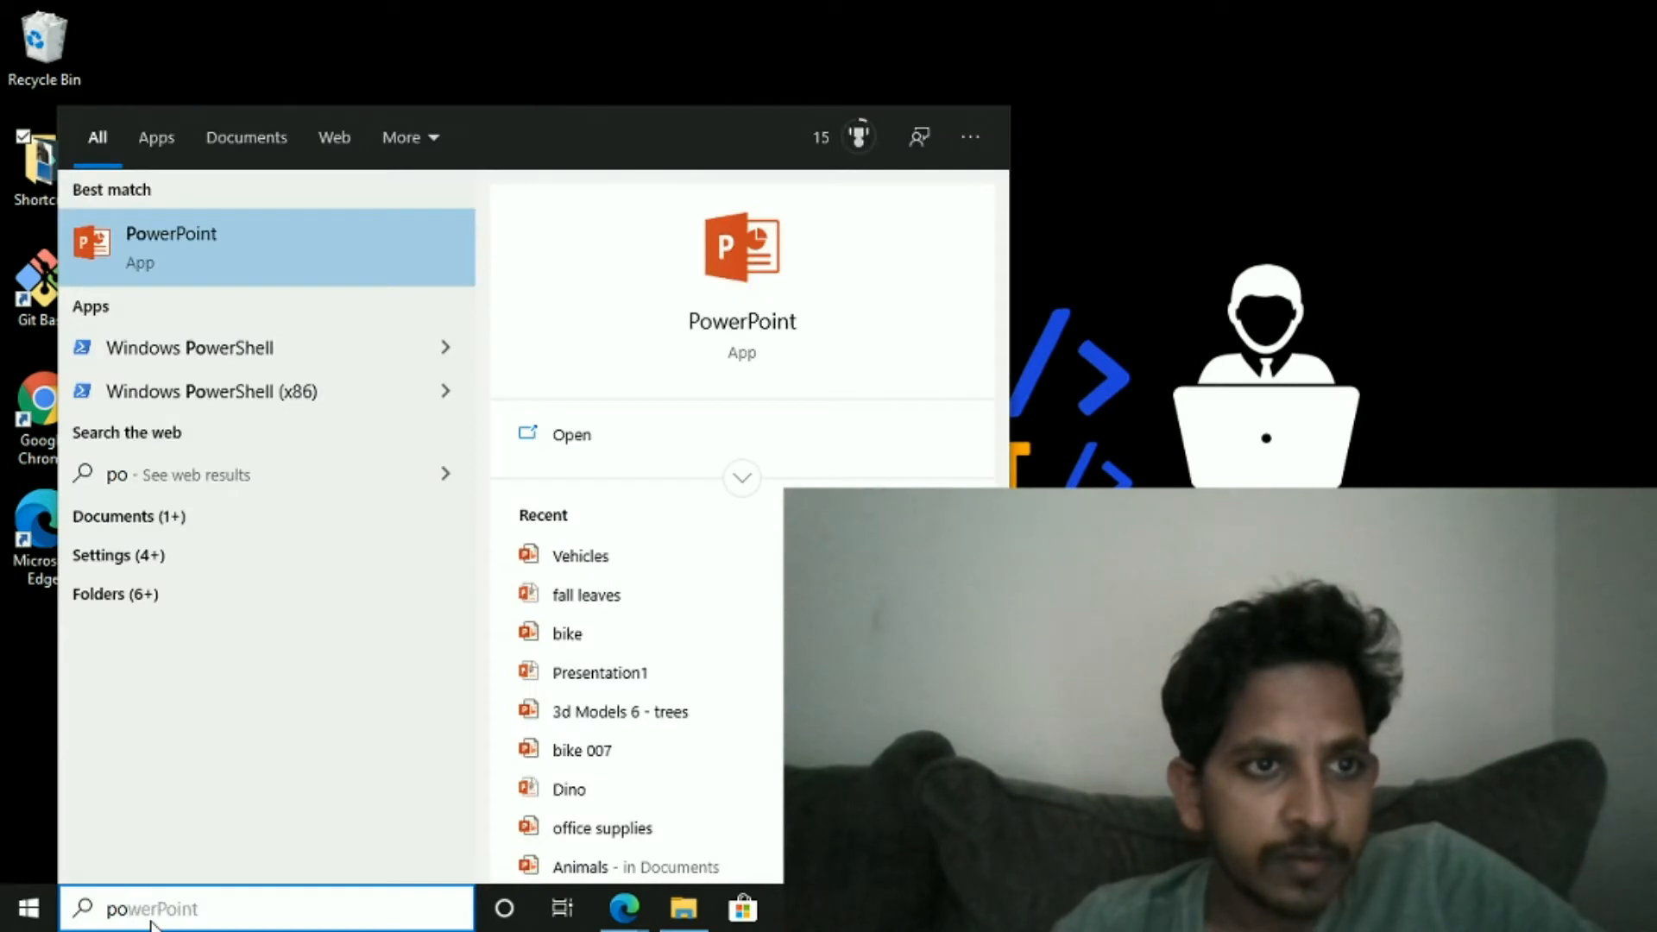
key(BackSpace)
text(gad)
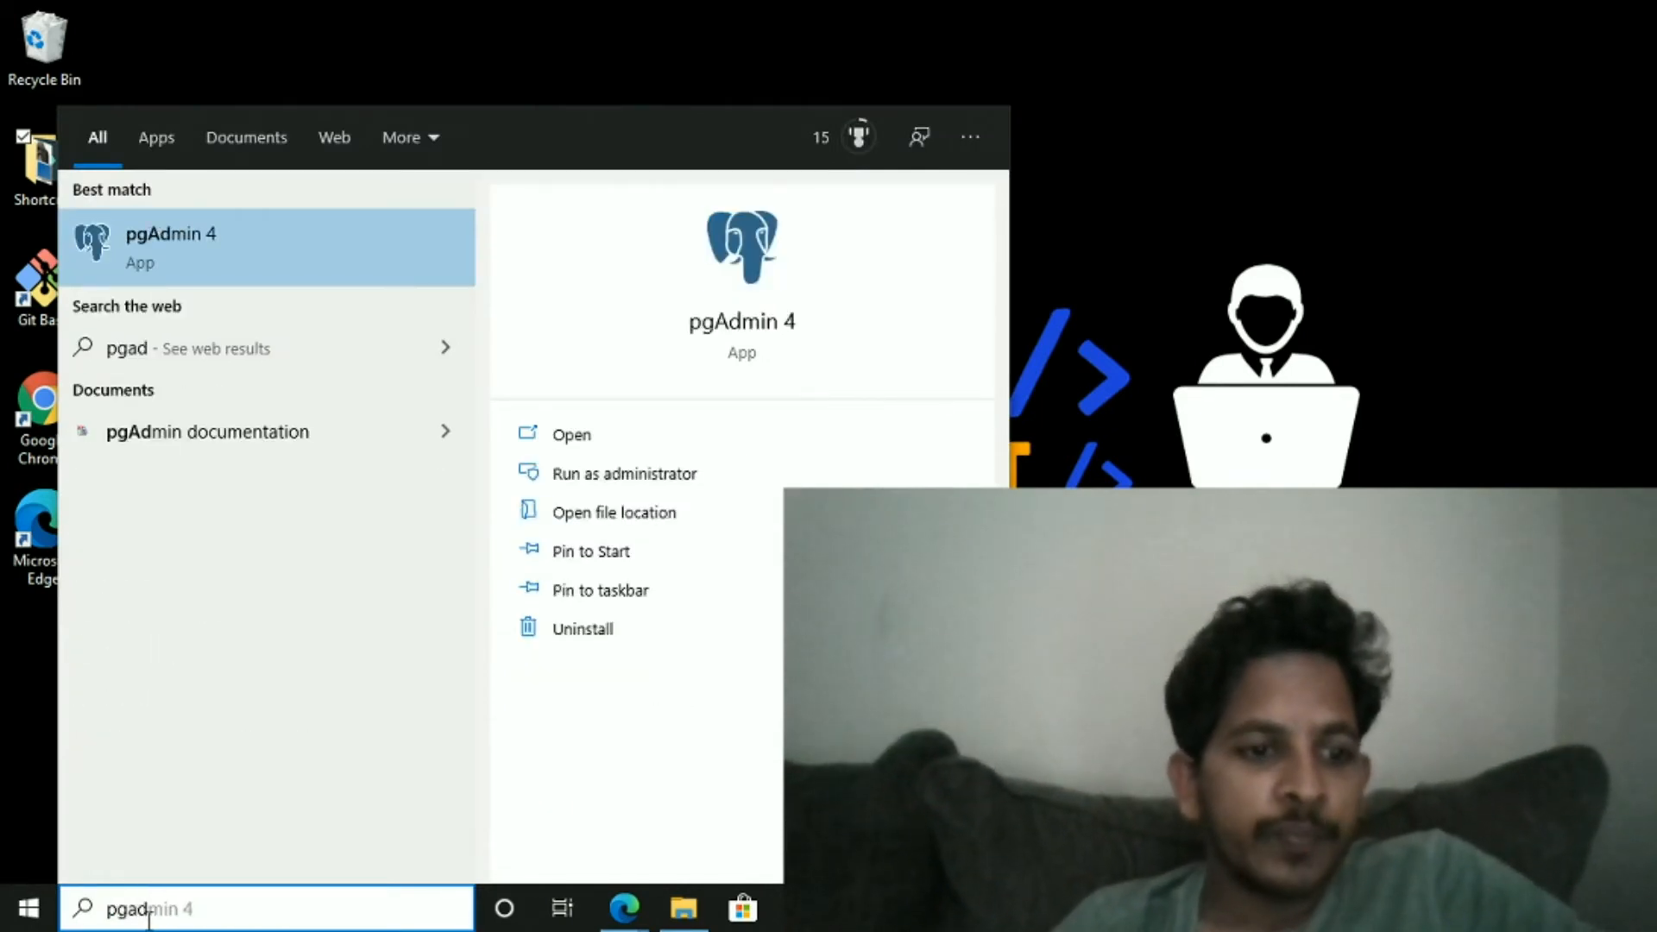
click(258, 244)
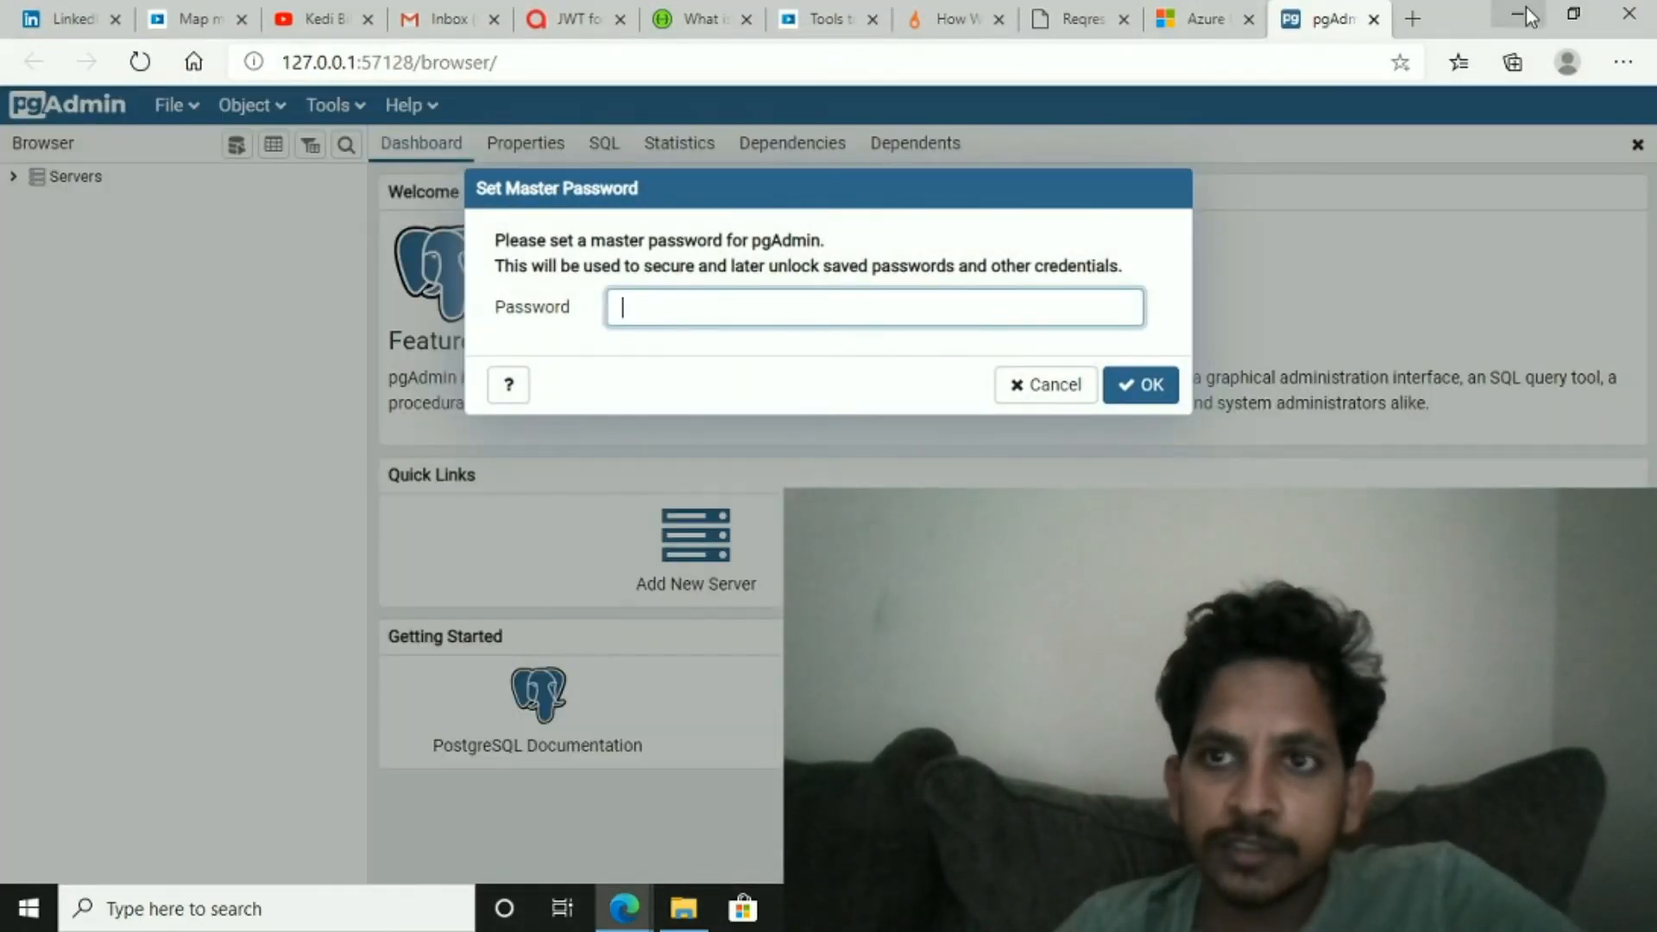
click(1525, 15)
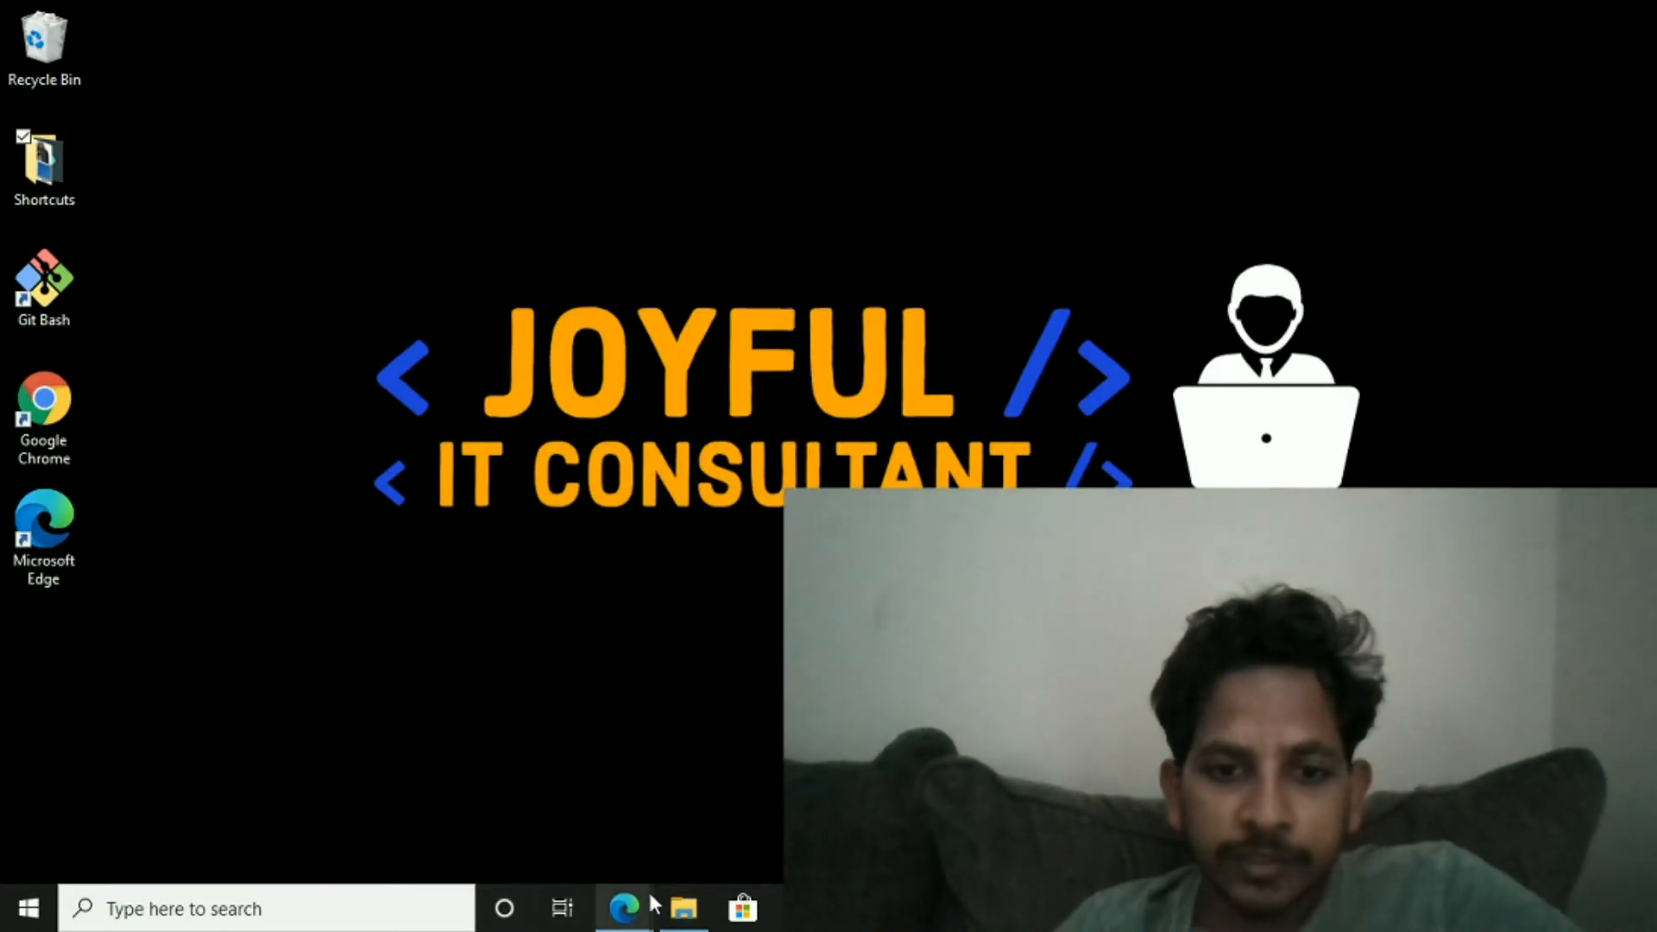
mouse_move(639, 916)
click(466, 830)
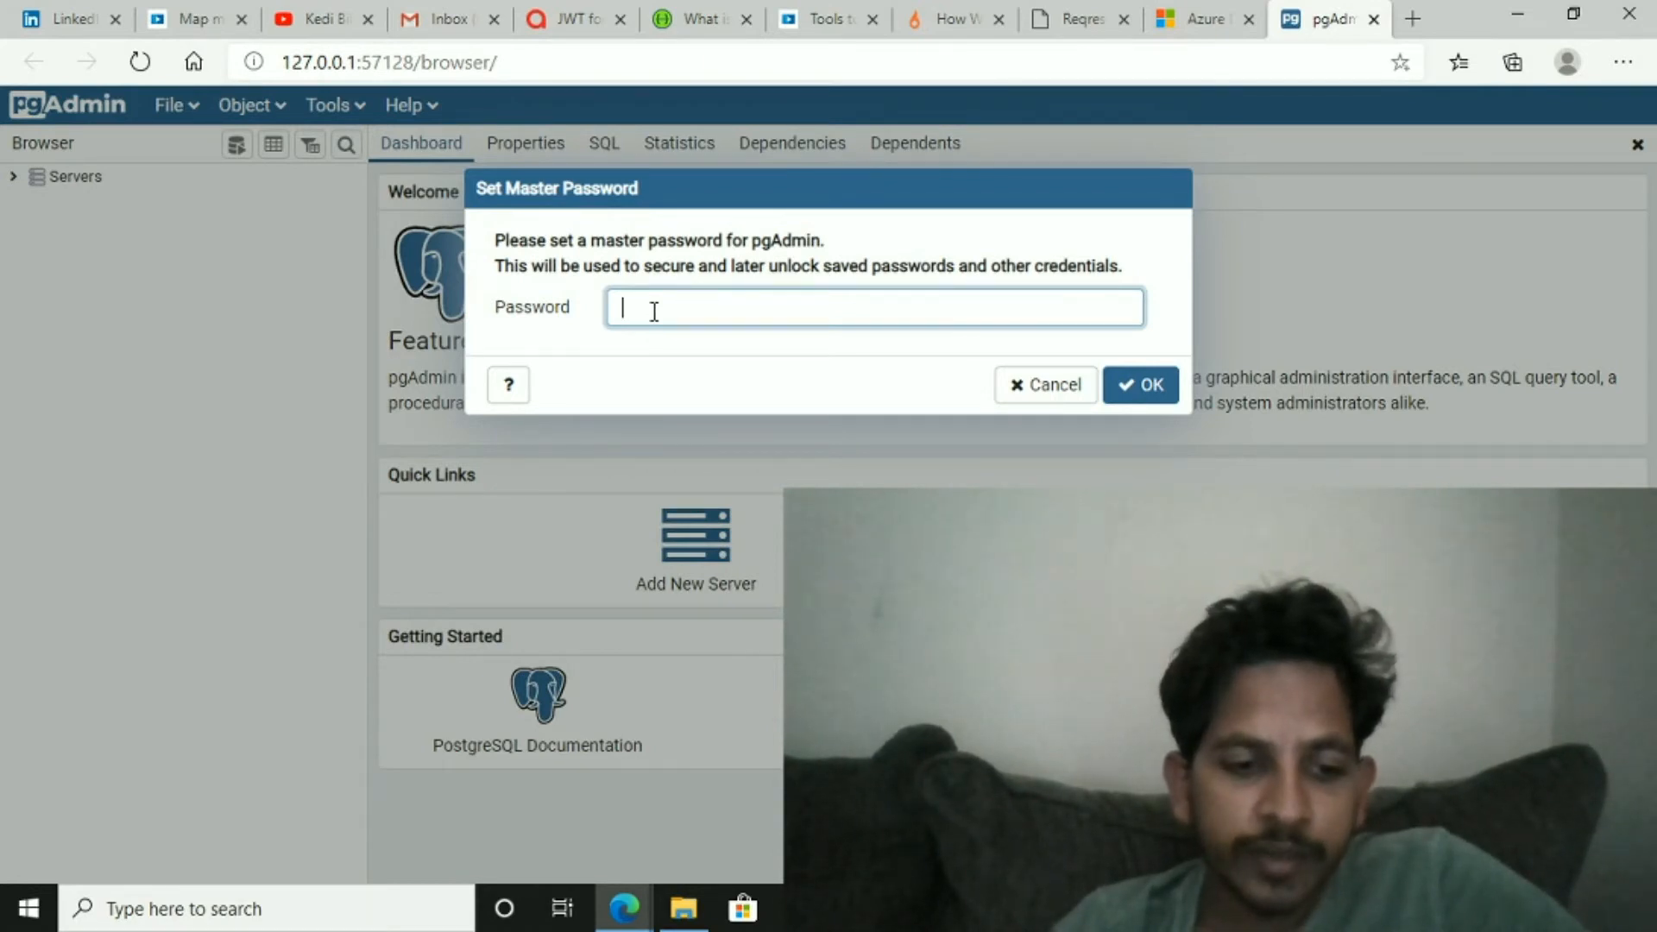
- Set the pgAdmin master password and decline the browser's offer to save it
text(postgres)
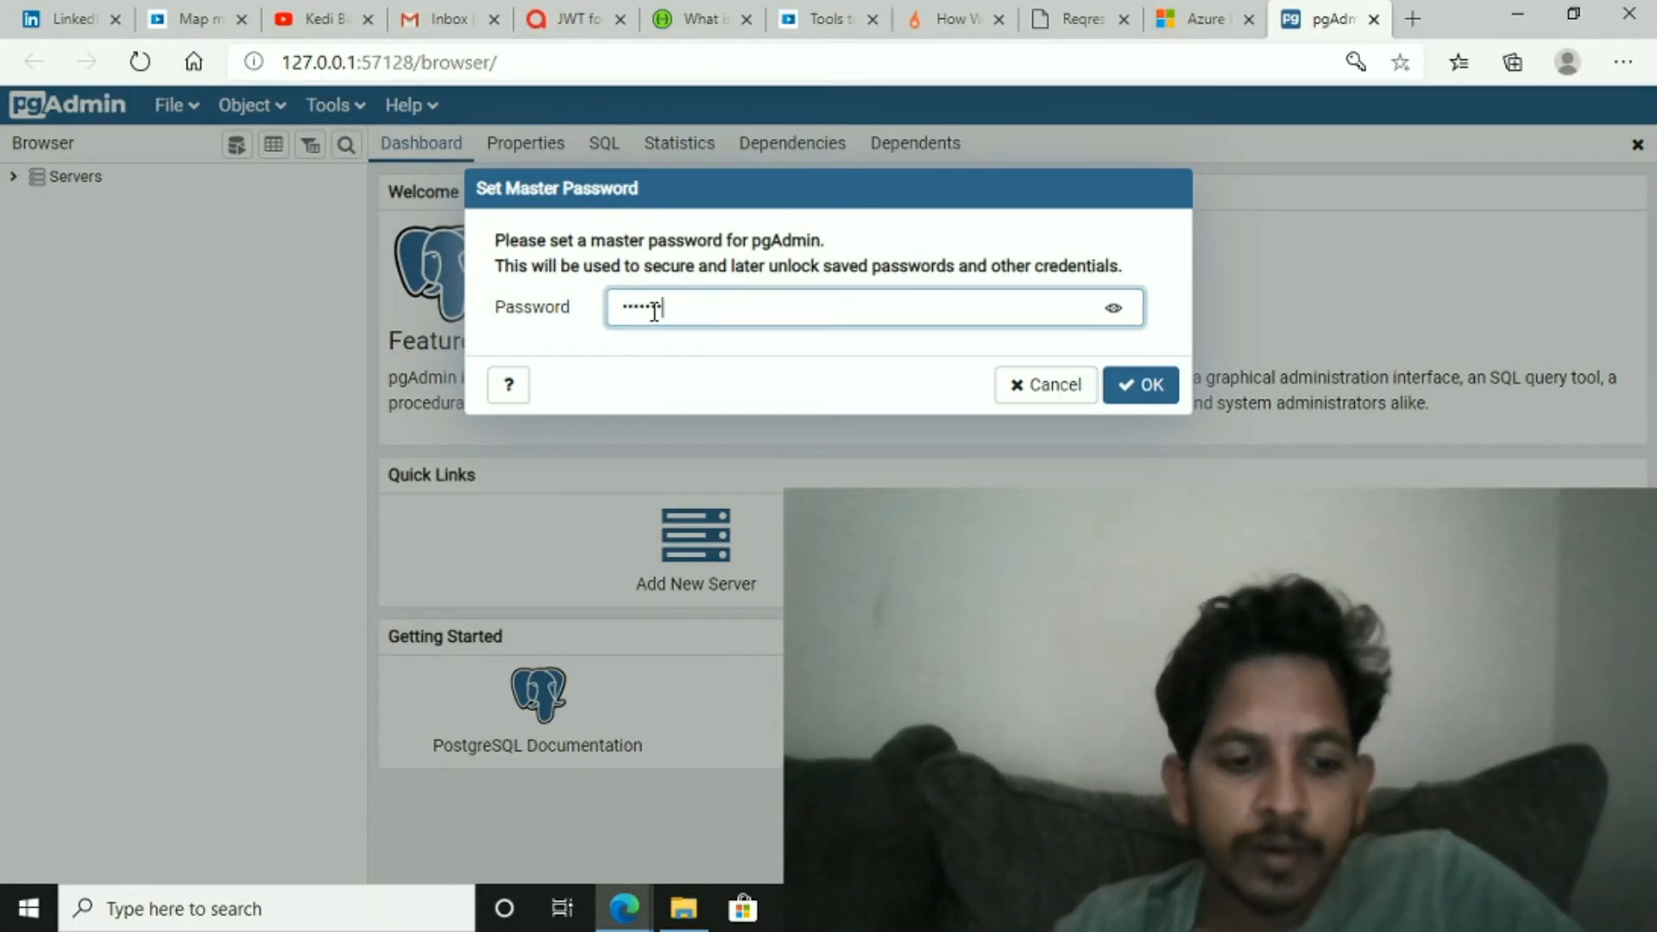
text(123)
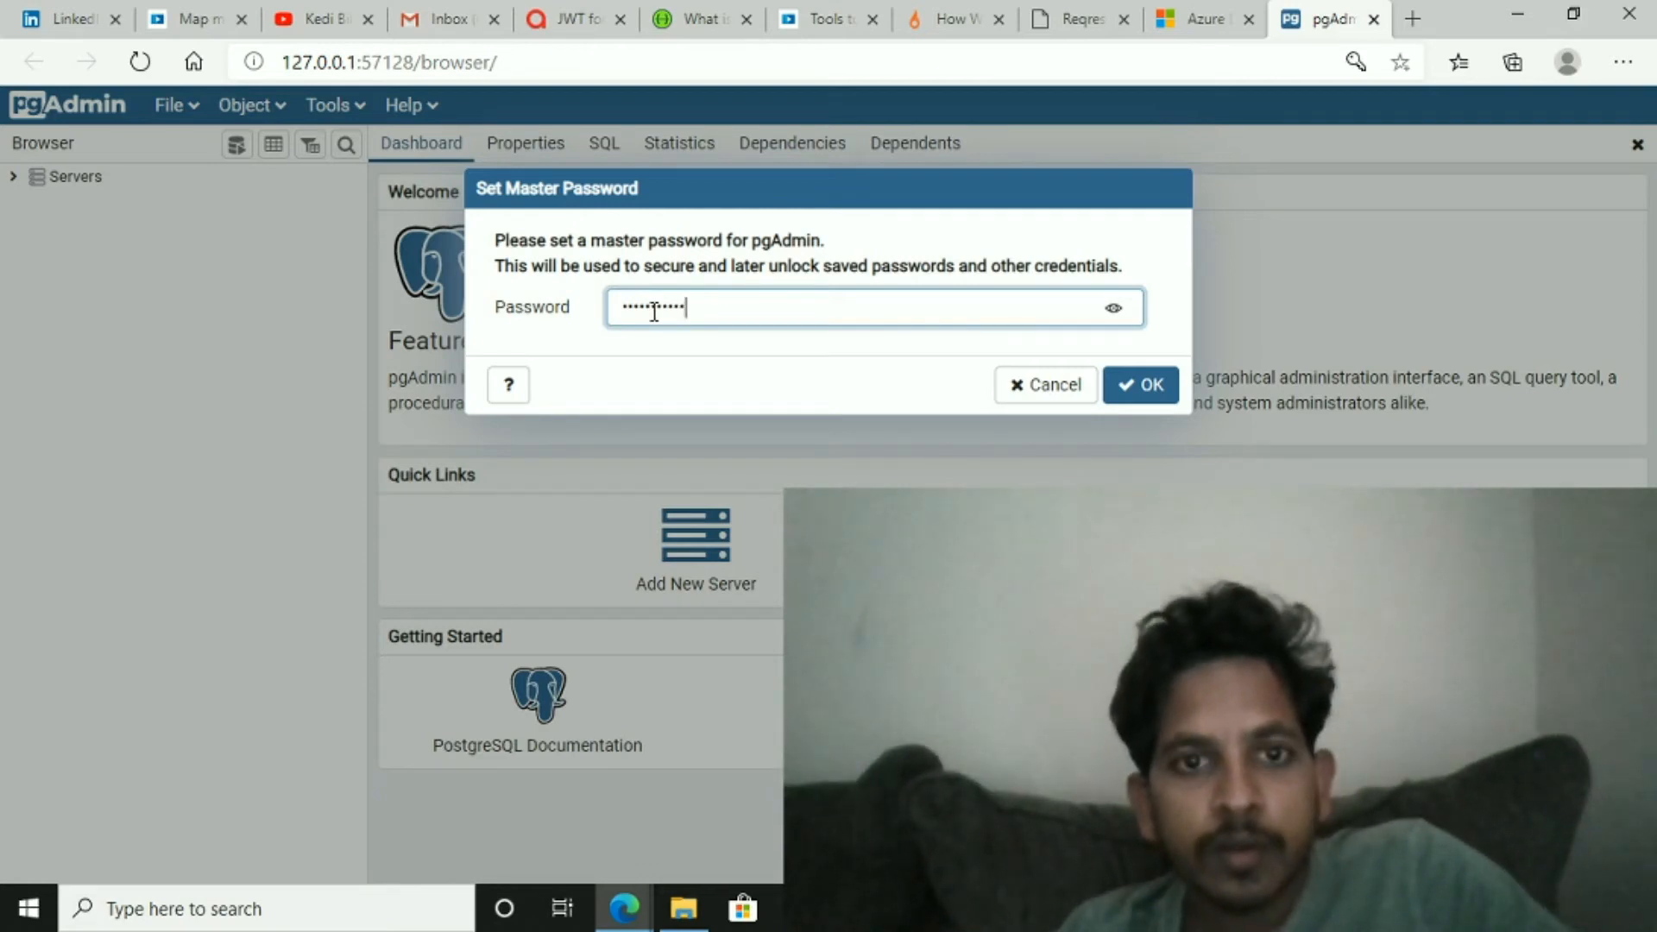
click(1138, 387)
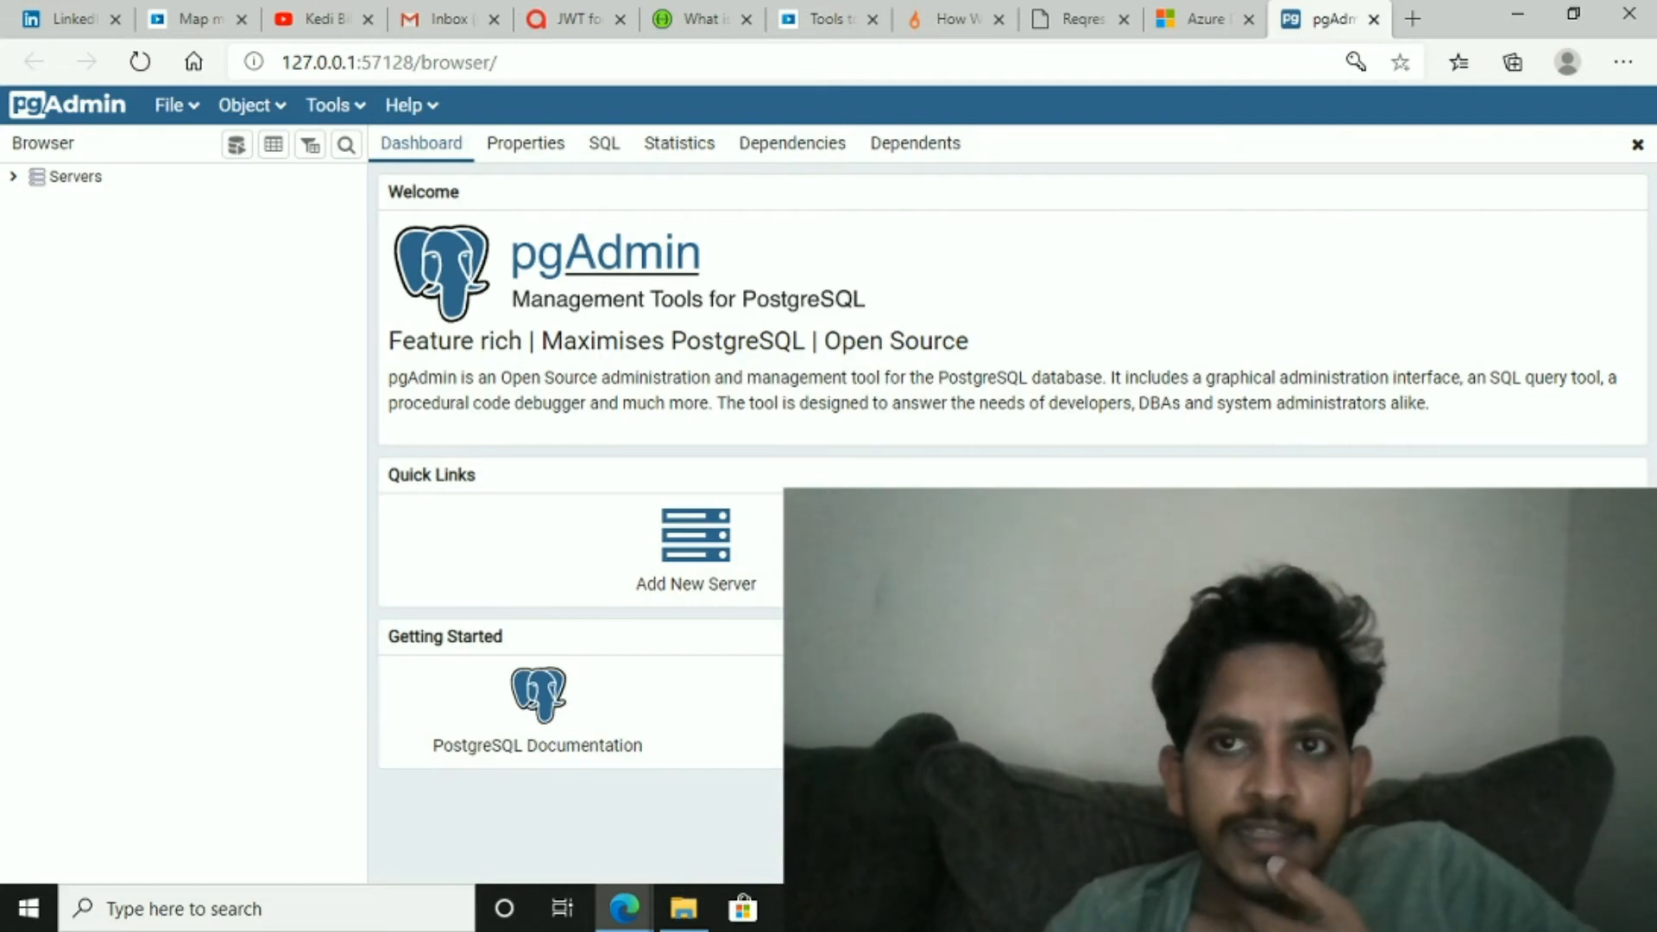
click(1355, 62)
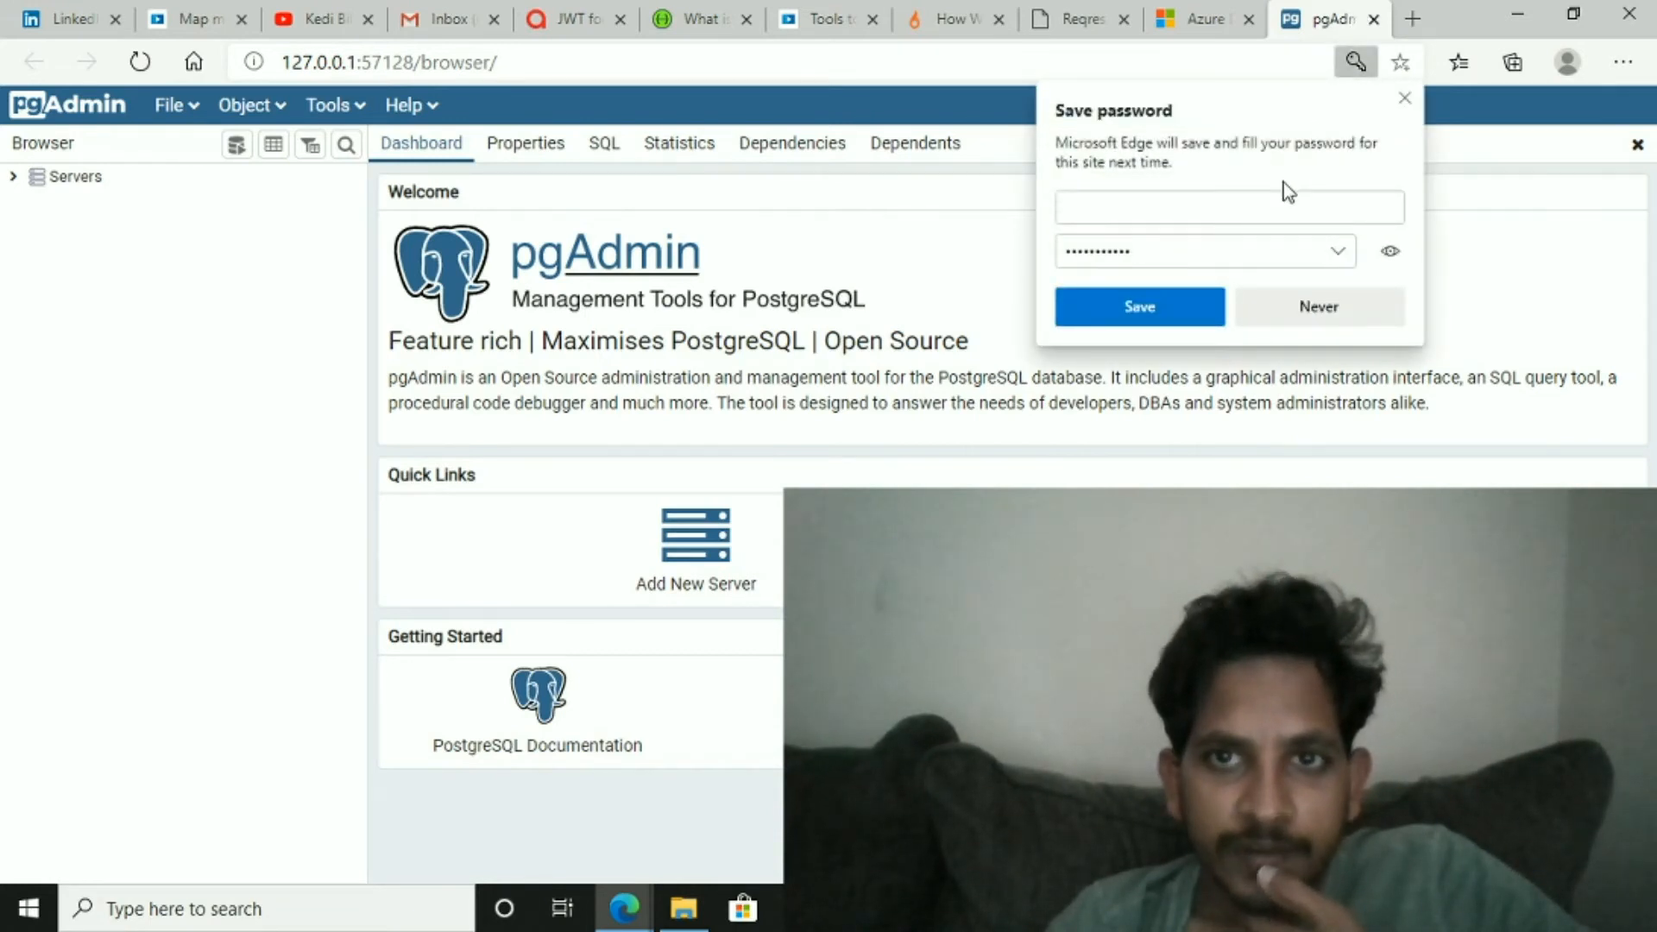
click(1298, 308)
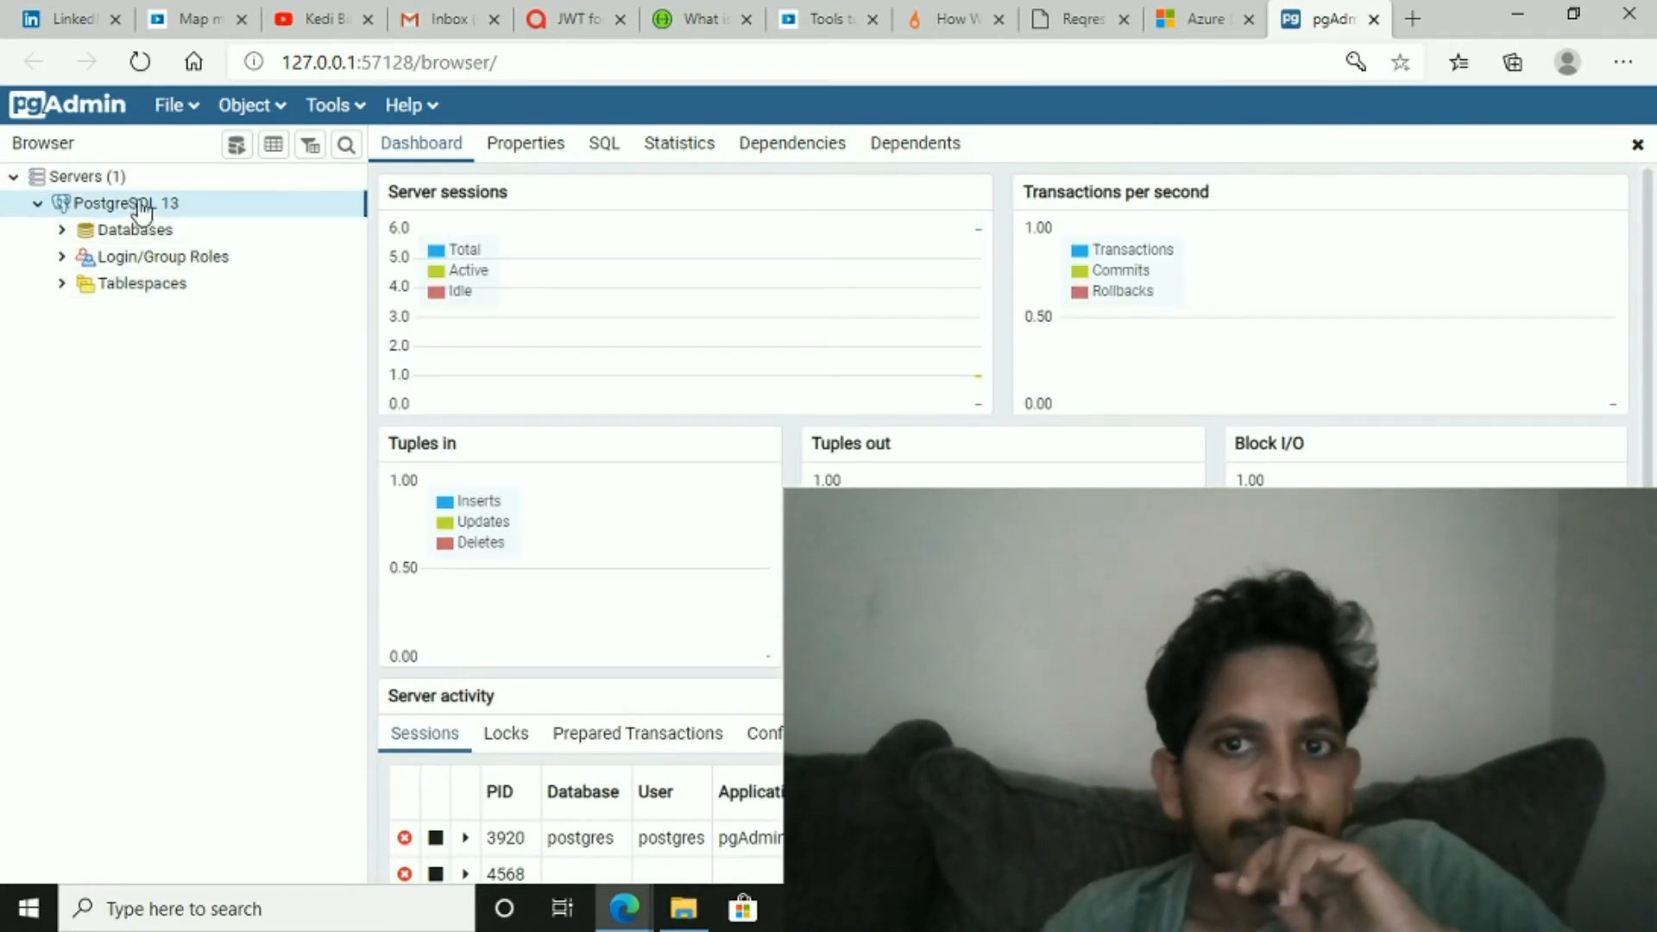
- Explore the PostgreSQL 13 server's Databases and postgres database nodes in the browser tree
right_click(62, 237)
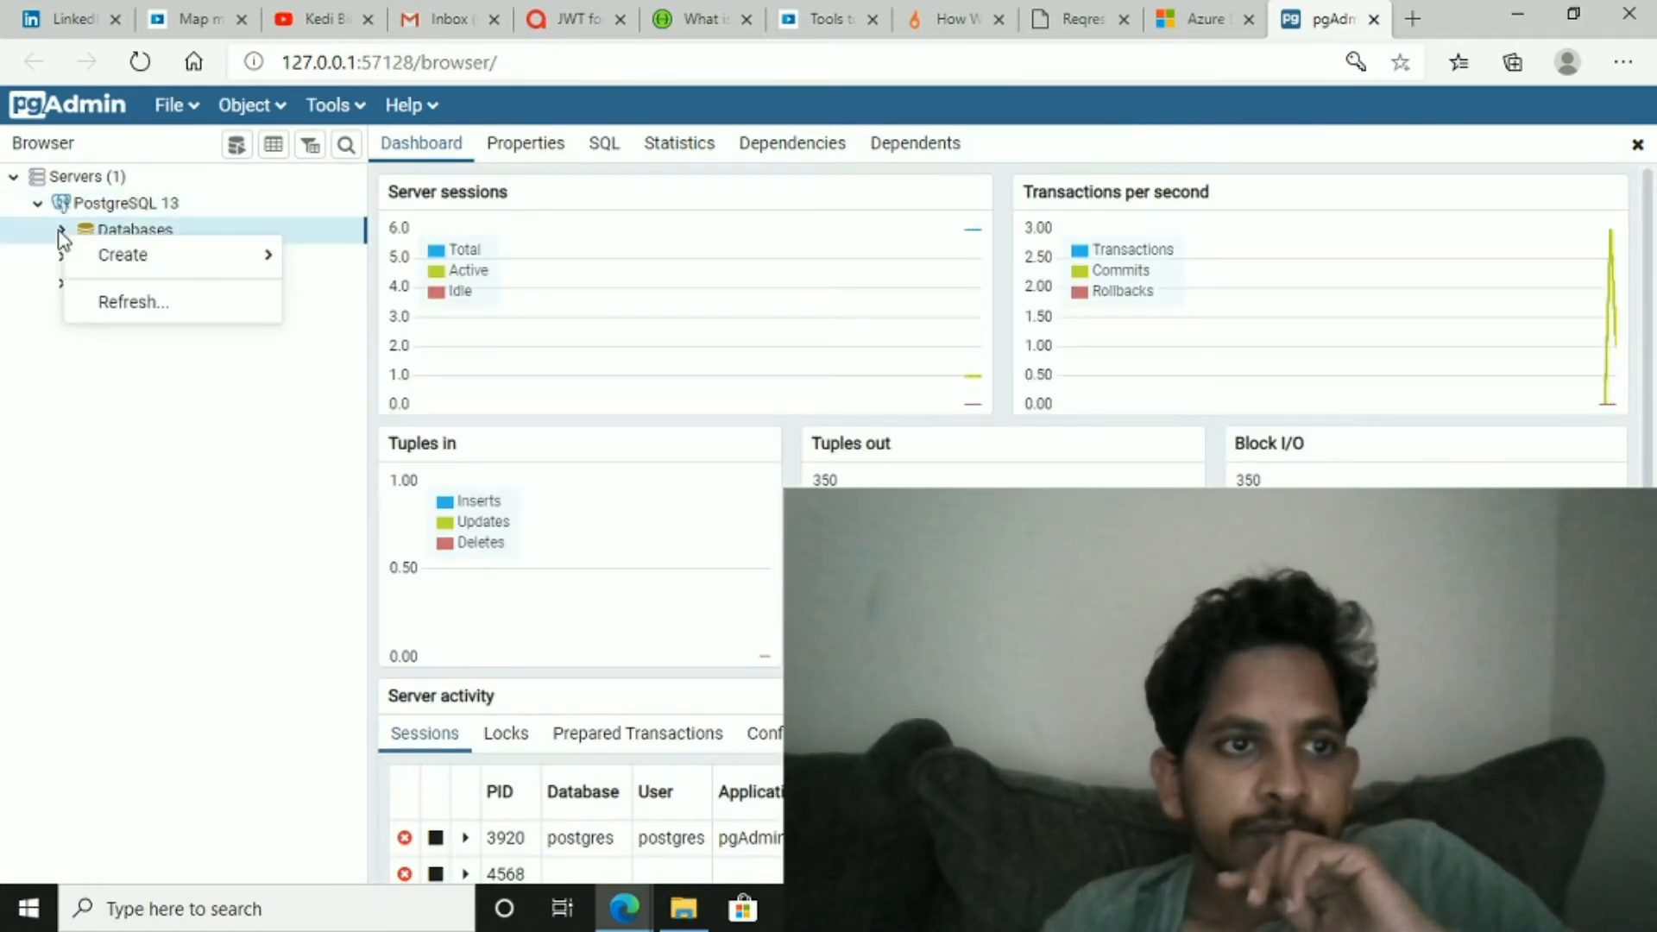
click(62, 240)
click(63, 230)
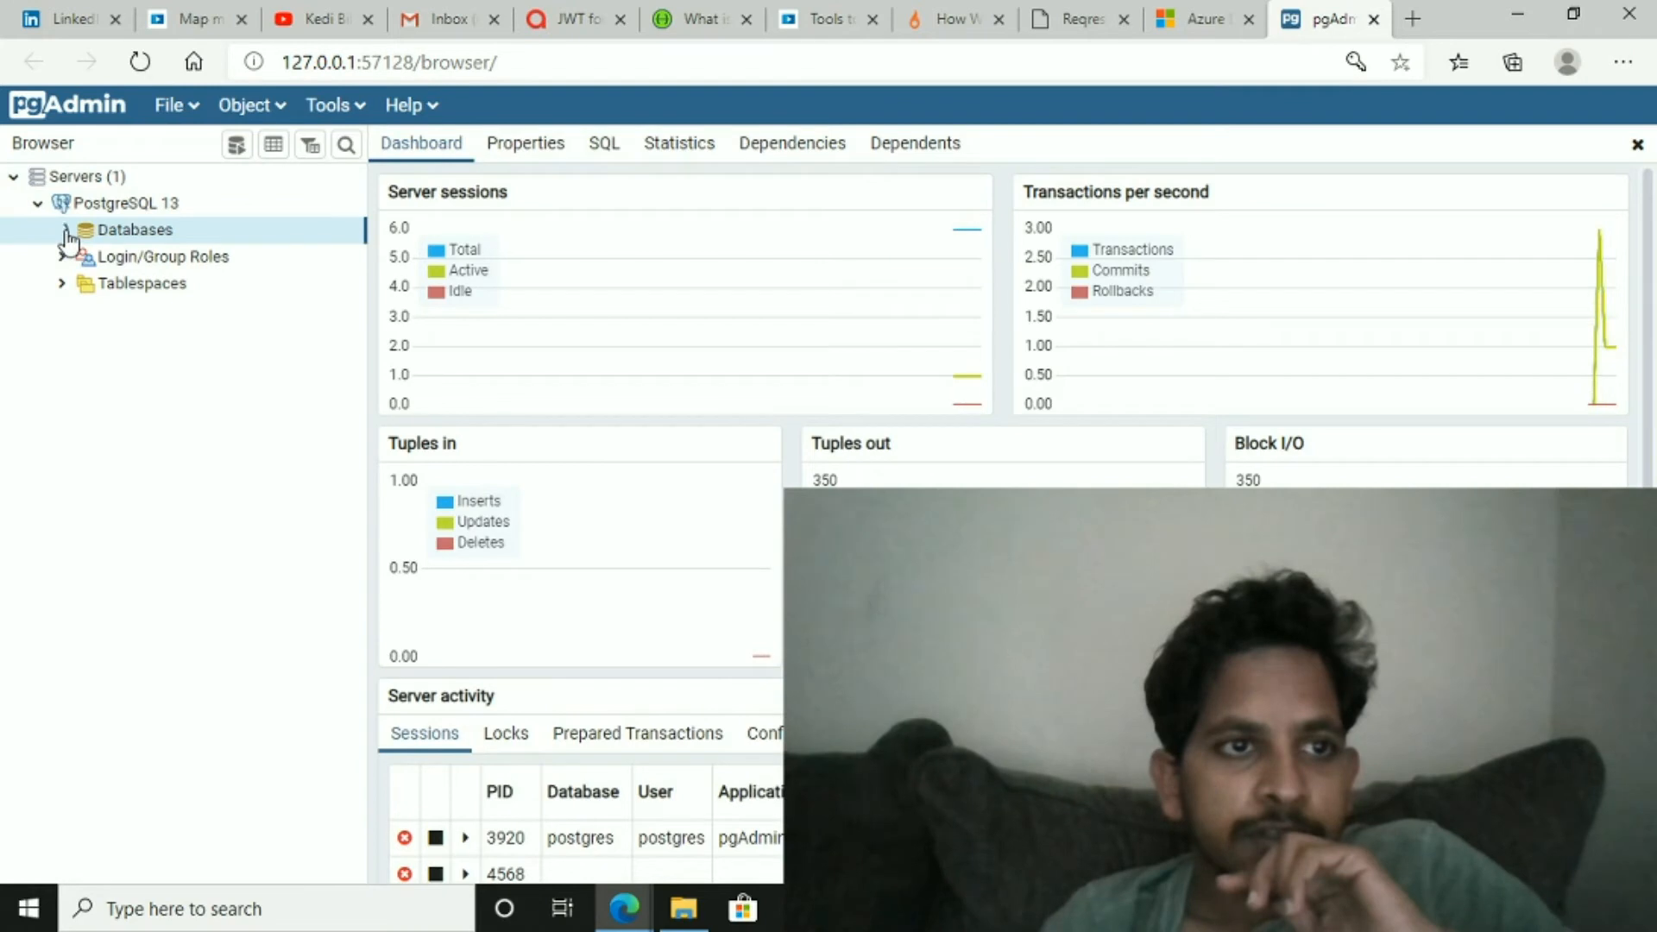
click(36, 205)
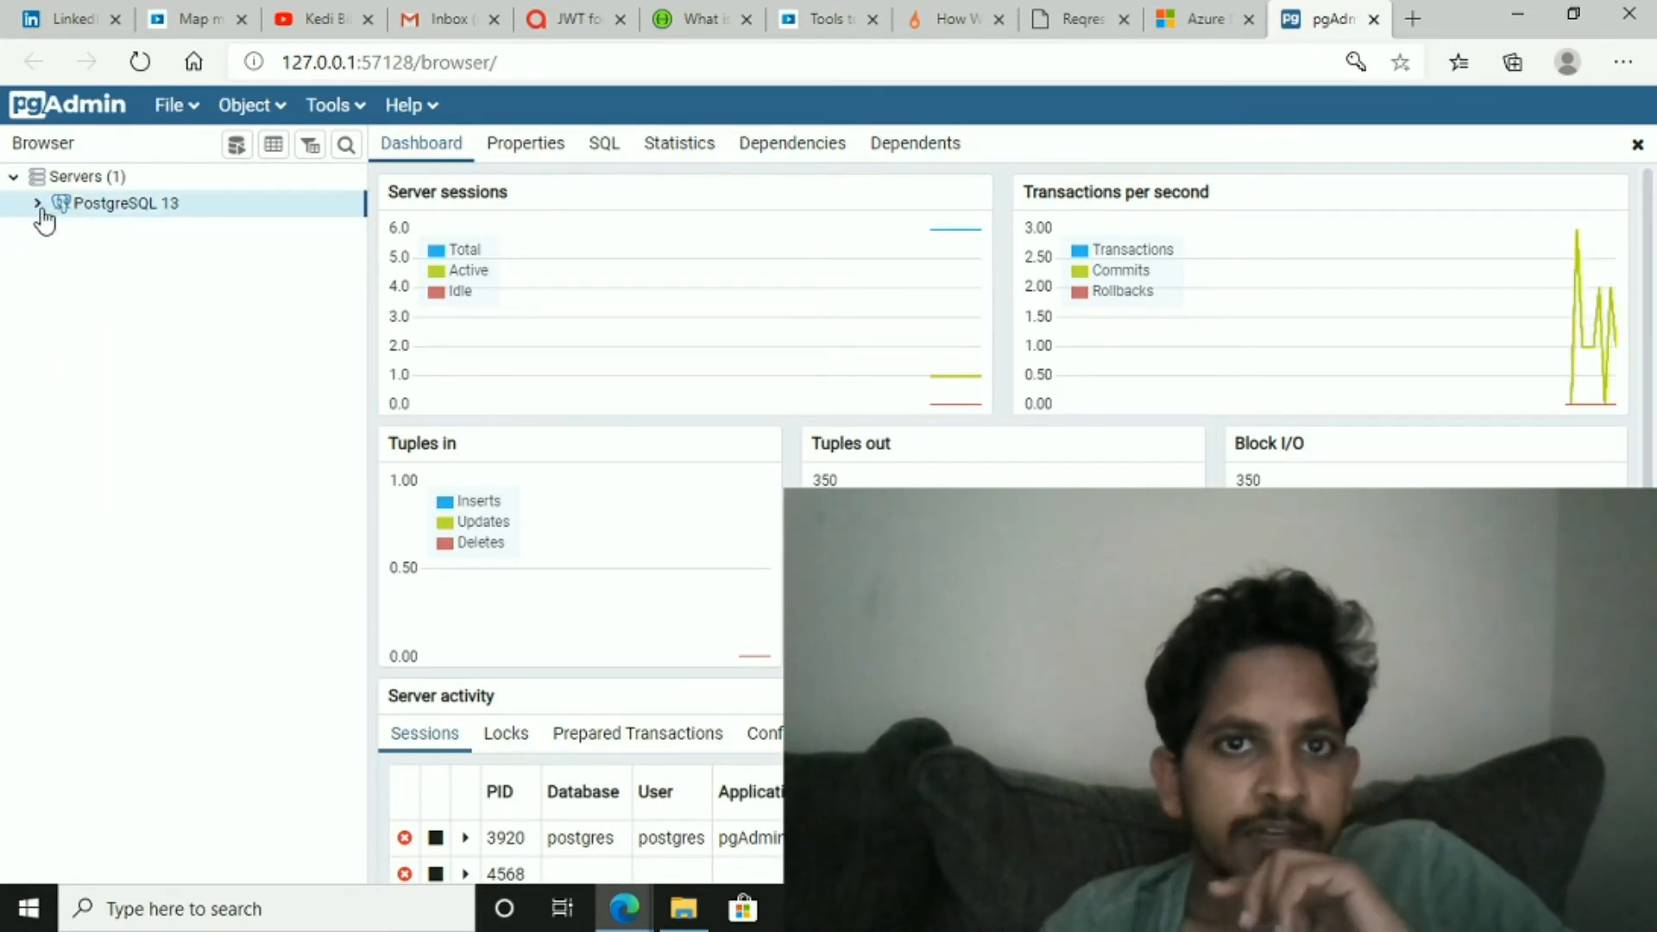
click(38, 204)
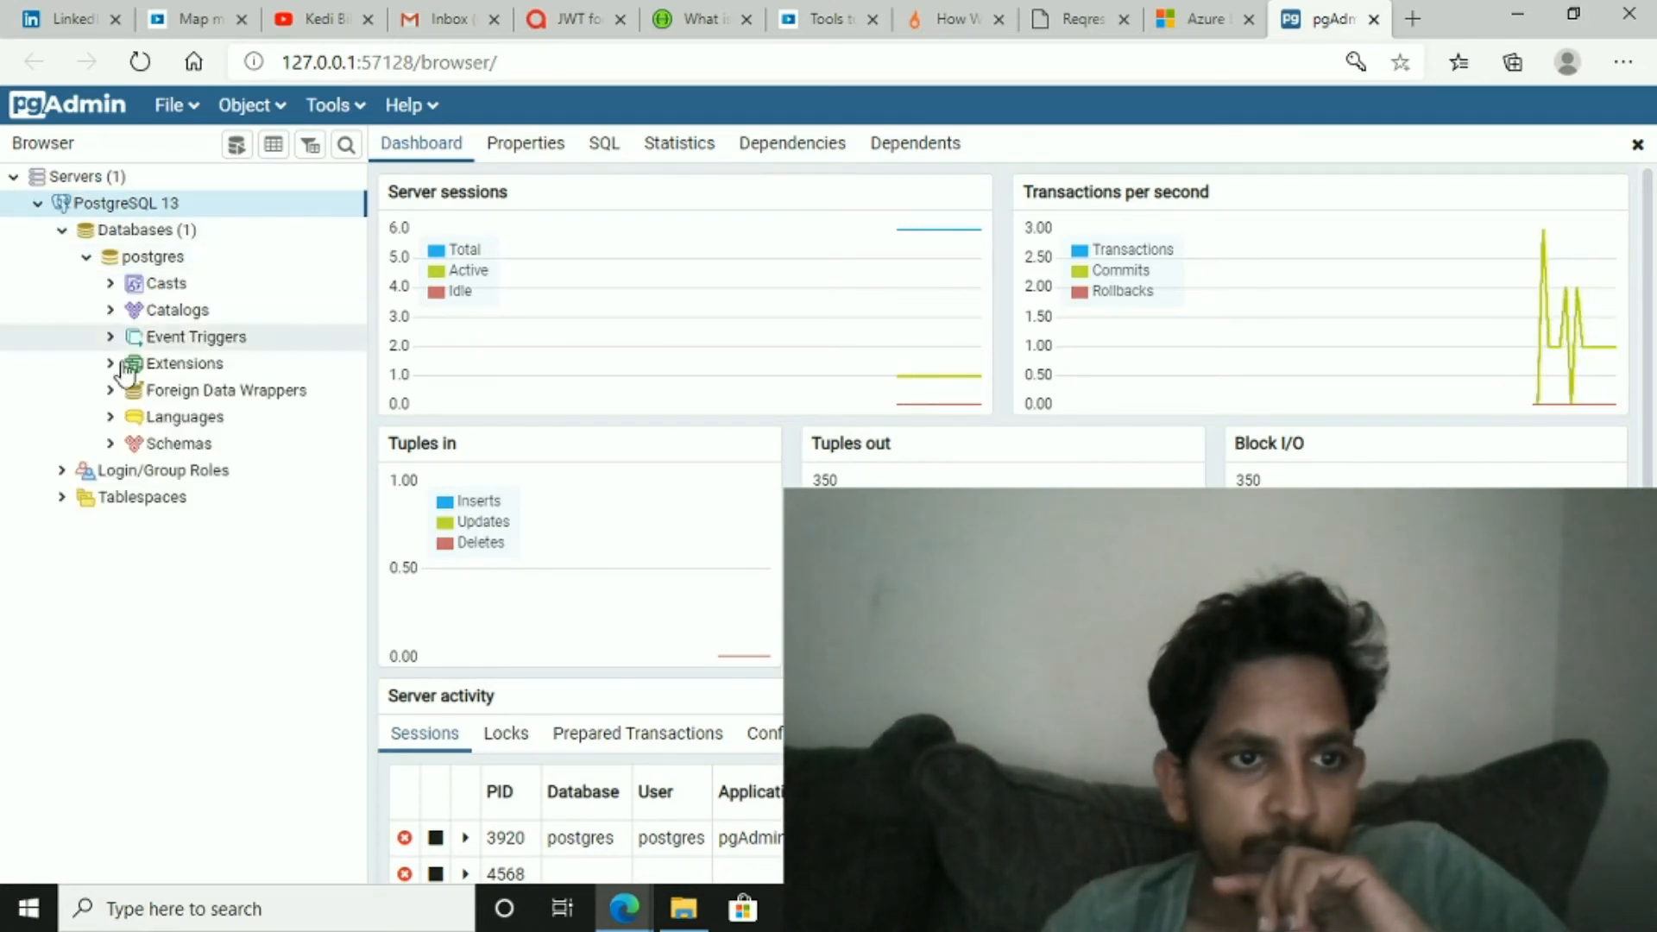
click(86, 258)
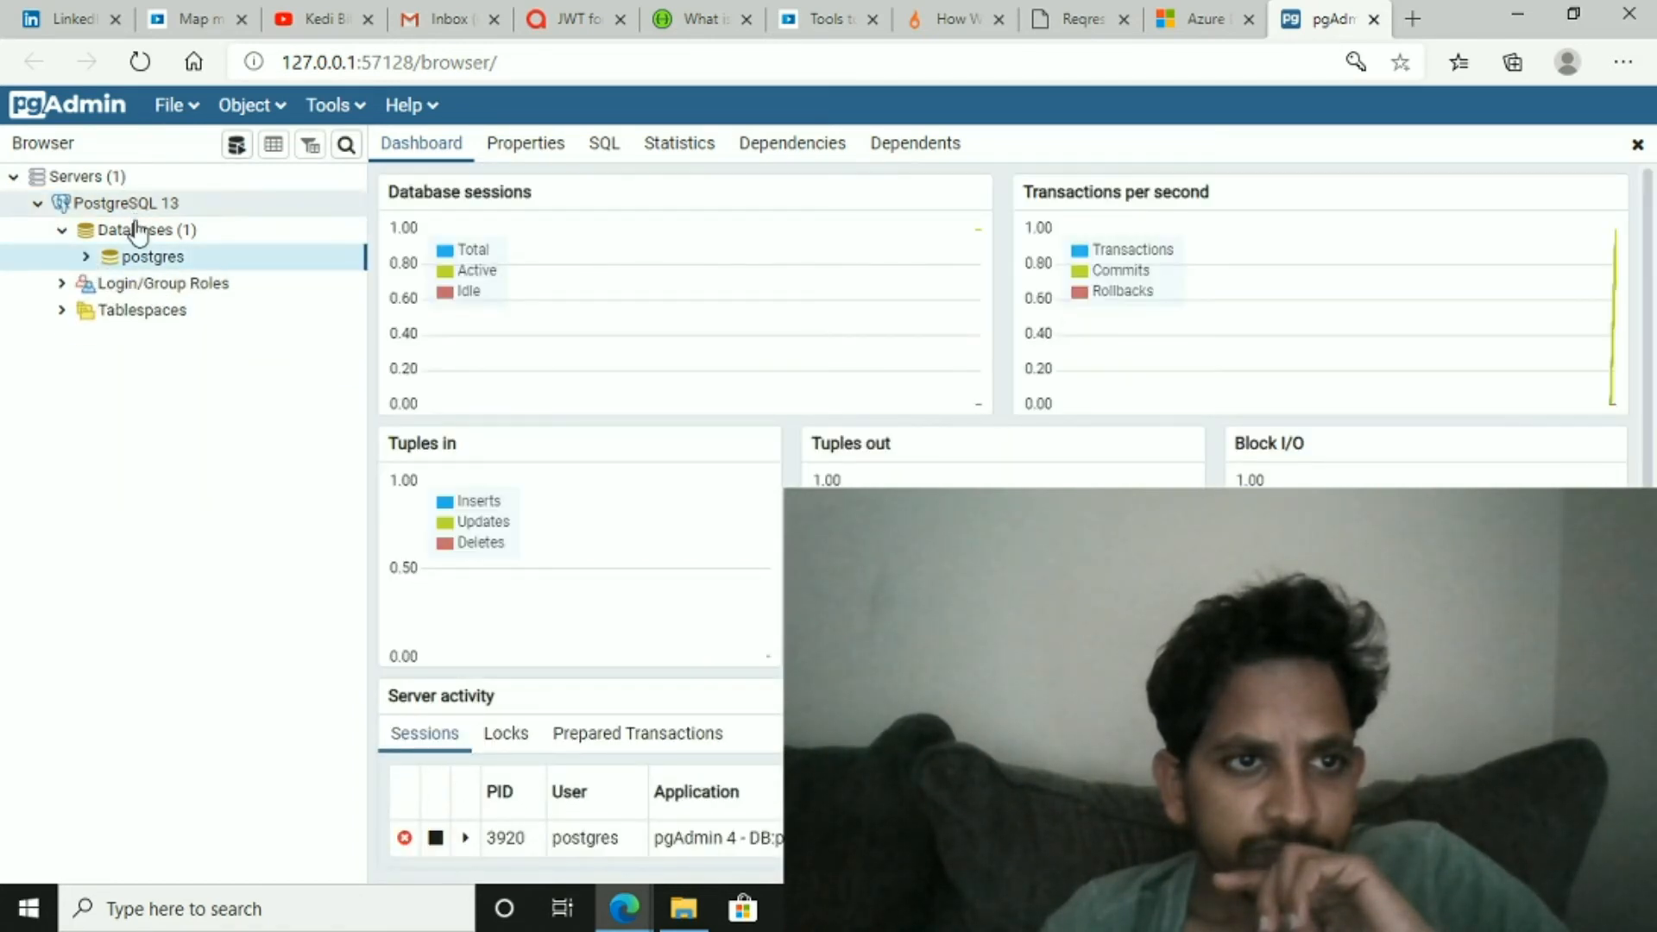
click(134, 230)
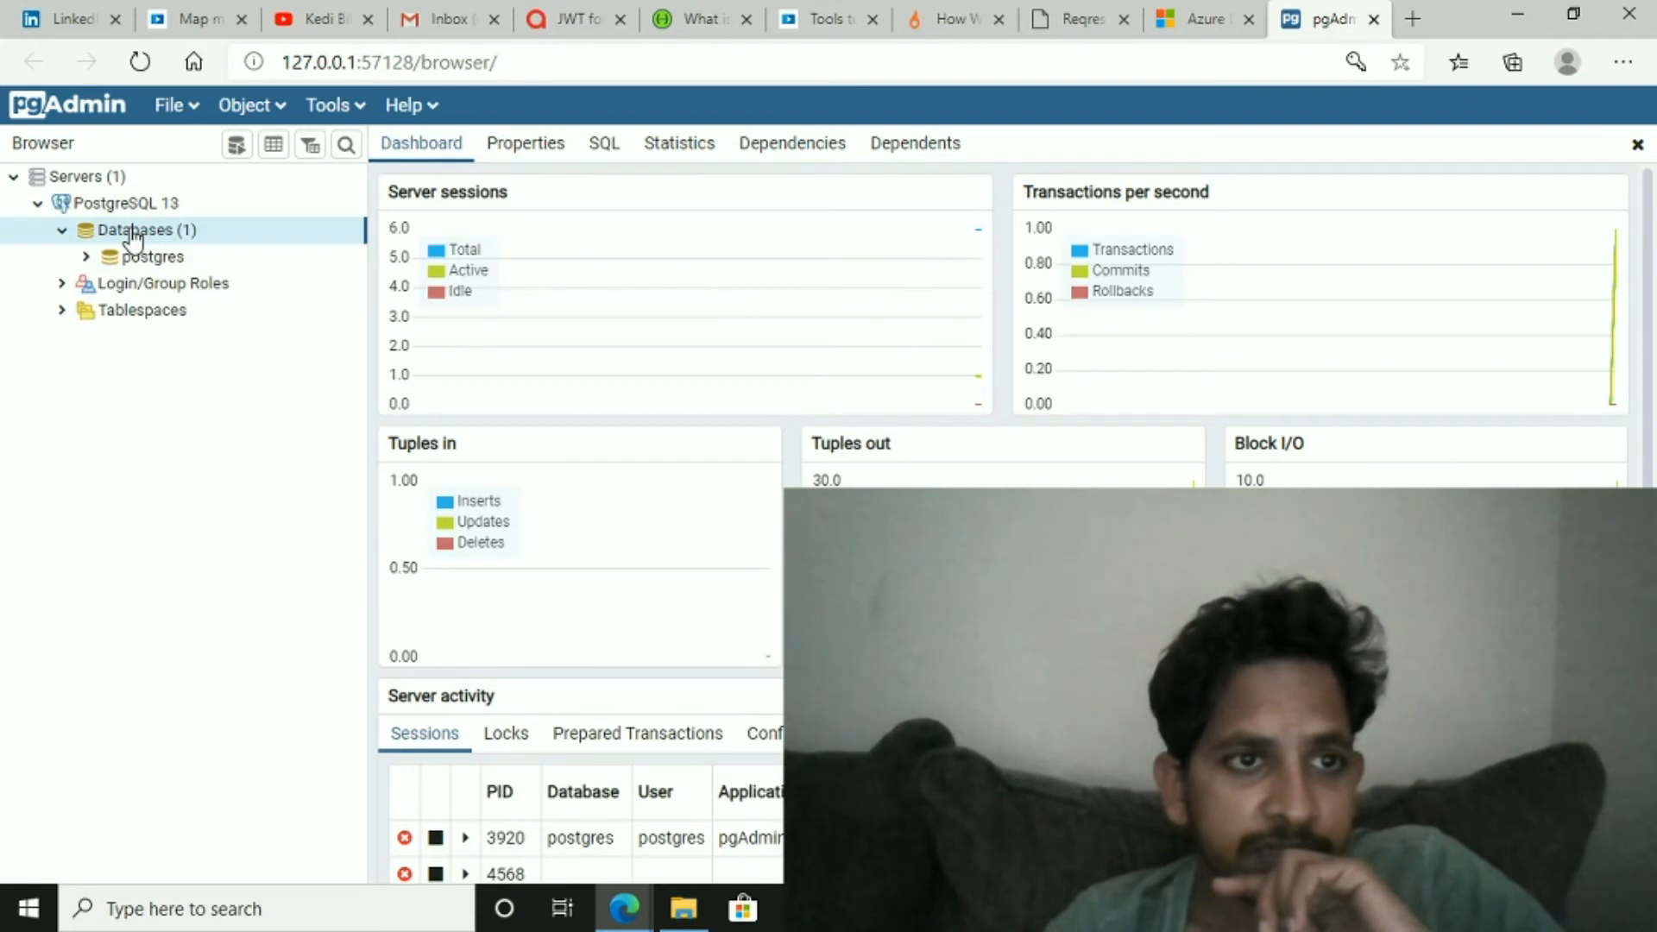
click(152, 258)
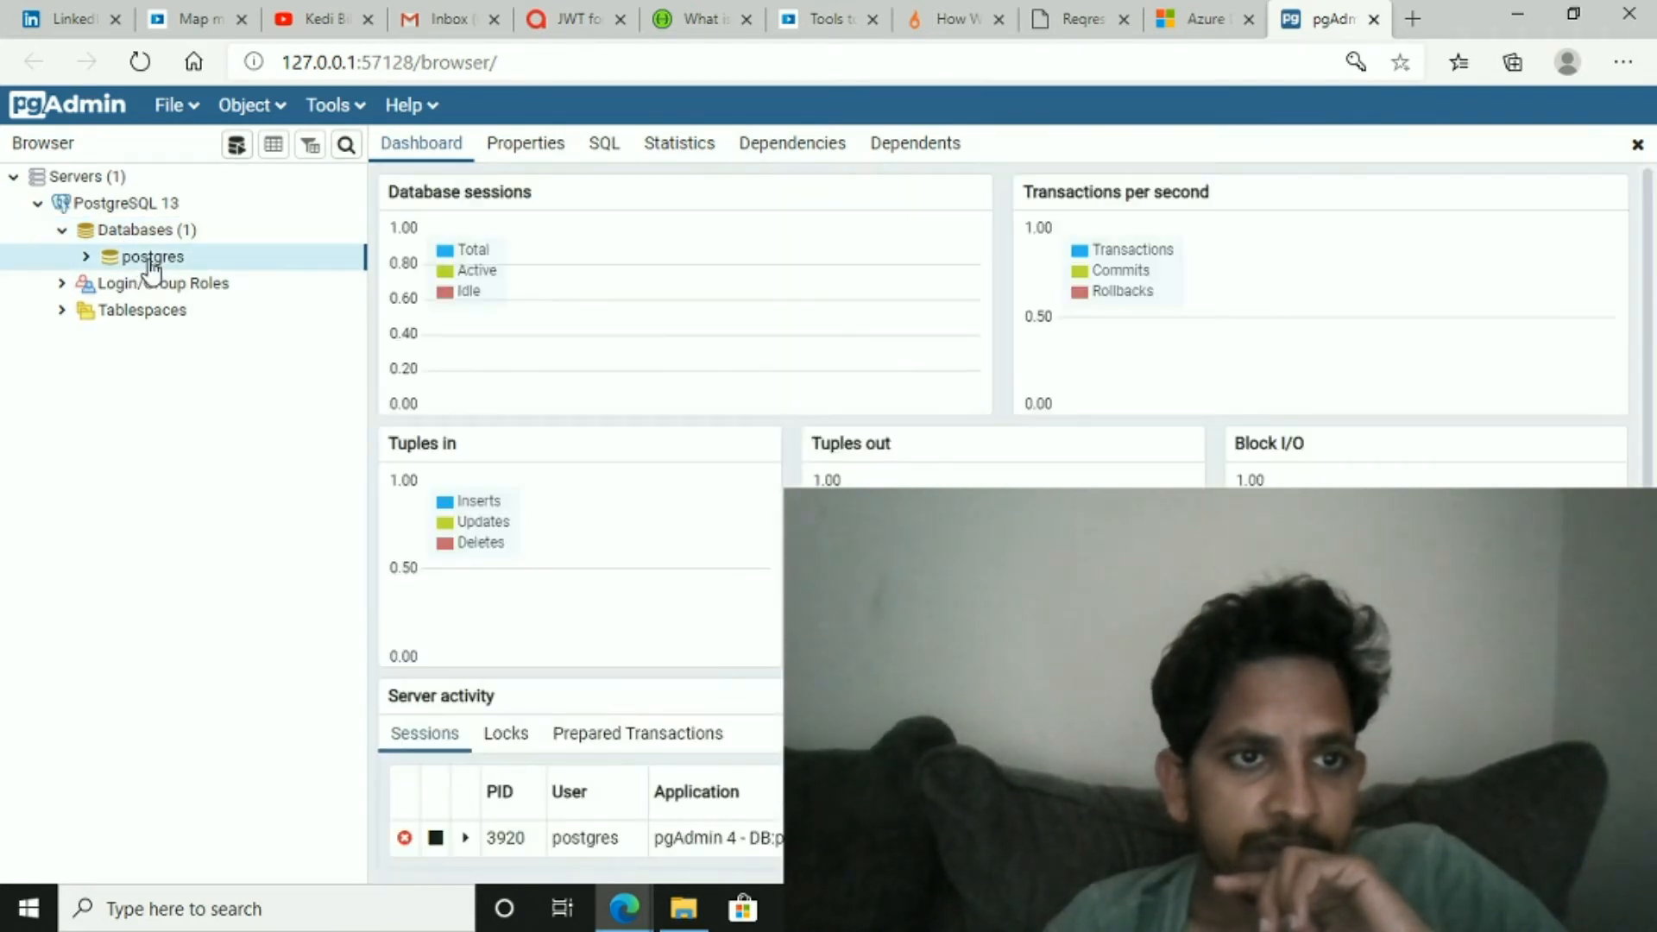
click(85, 257)
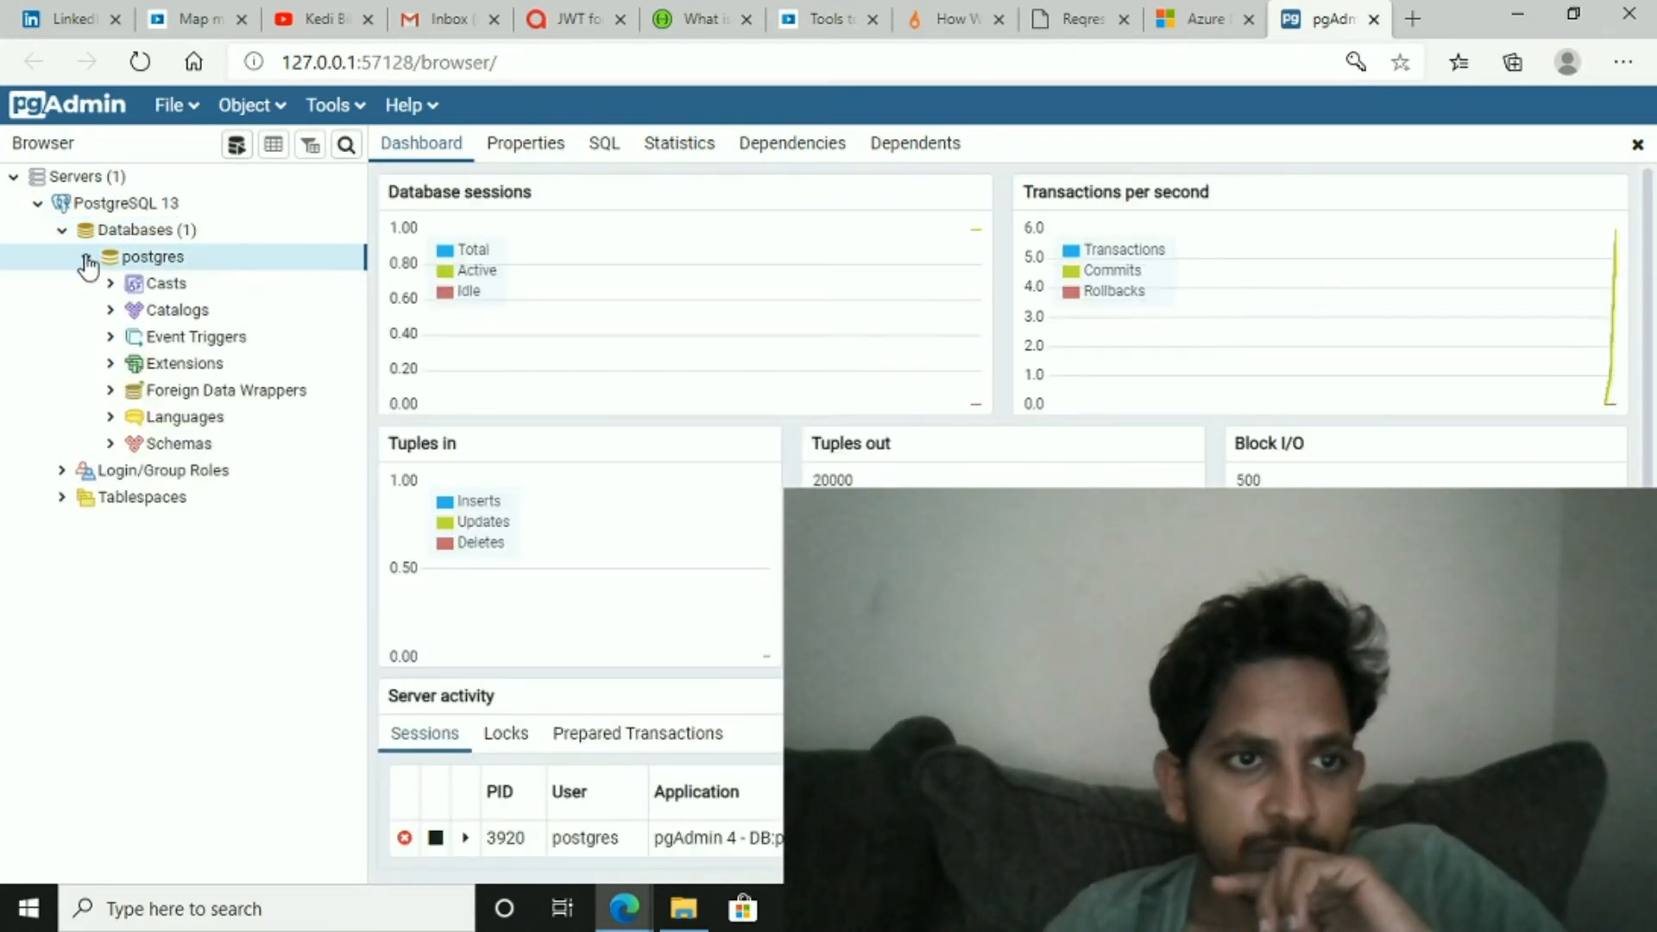
click(87, 258)
click(130, 231)
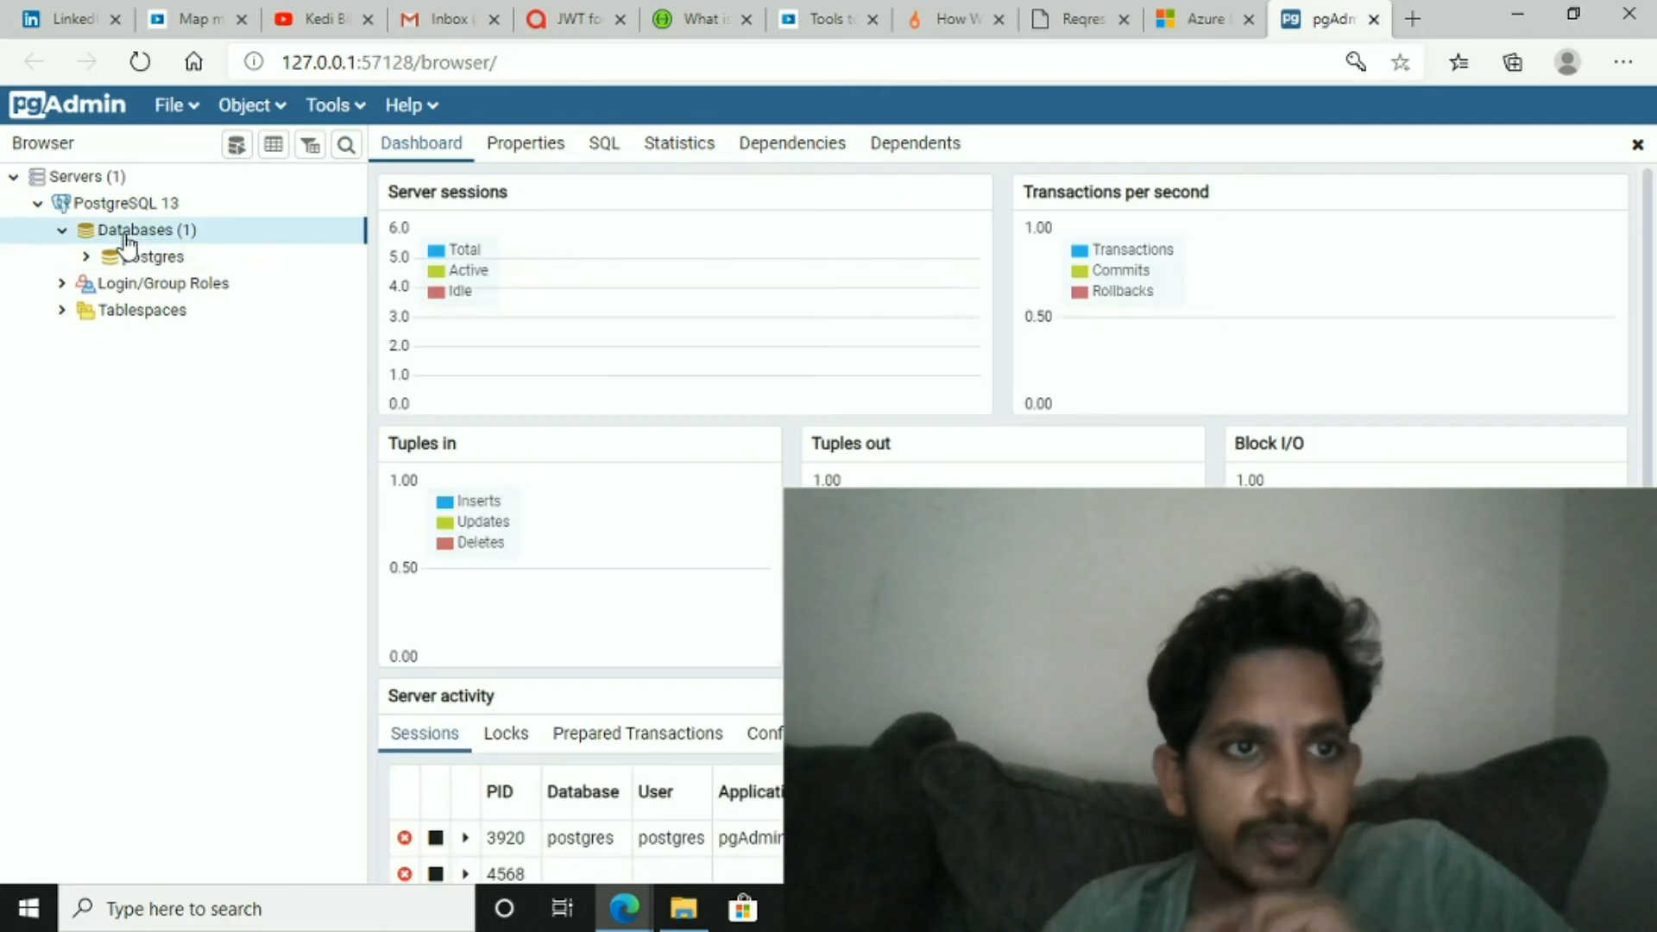
- Create a new database named EmployeeEB under the PostgreSQL 13 server
right_click(125, 238)
mouse_move(173, 262)
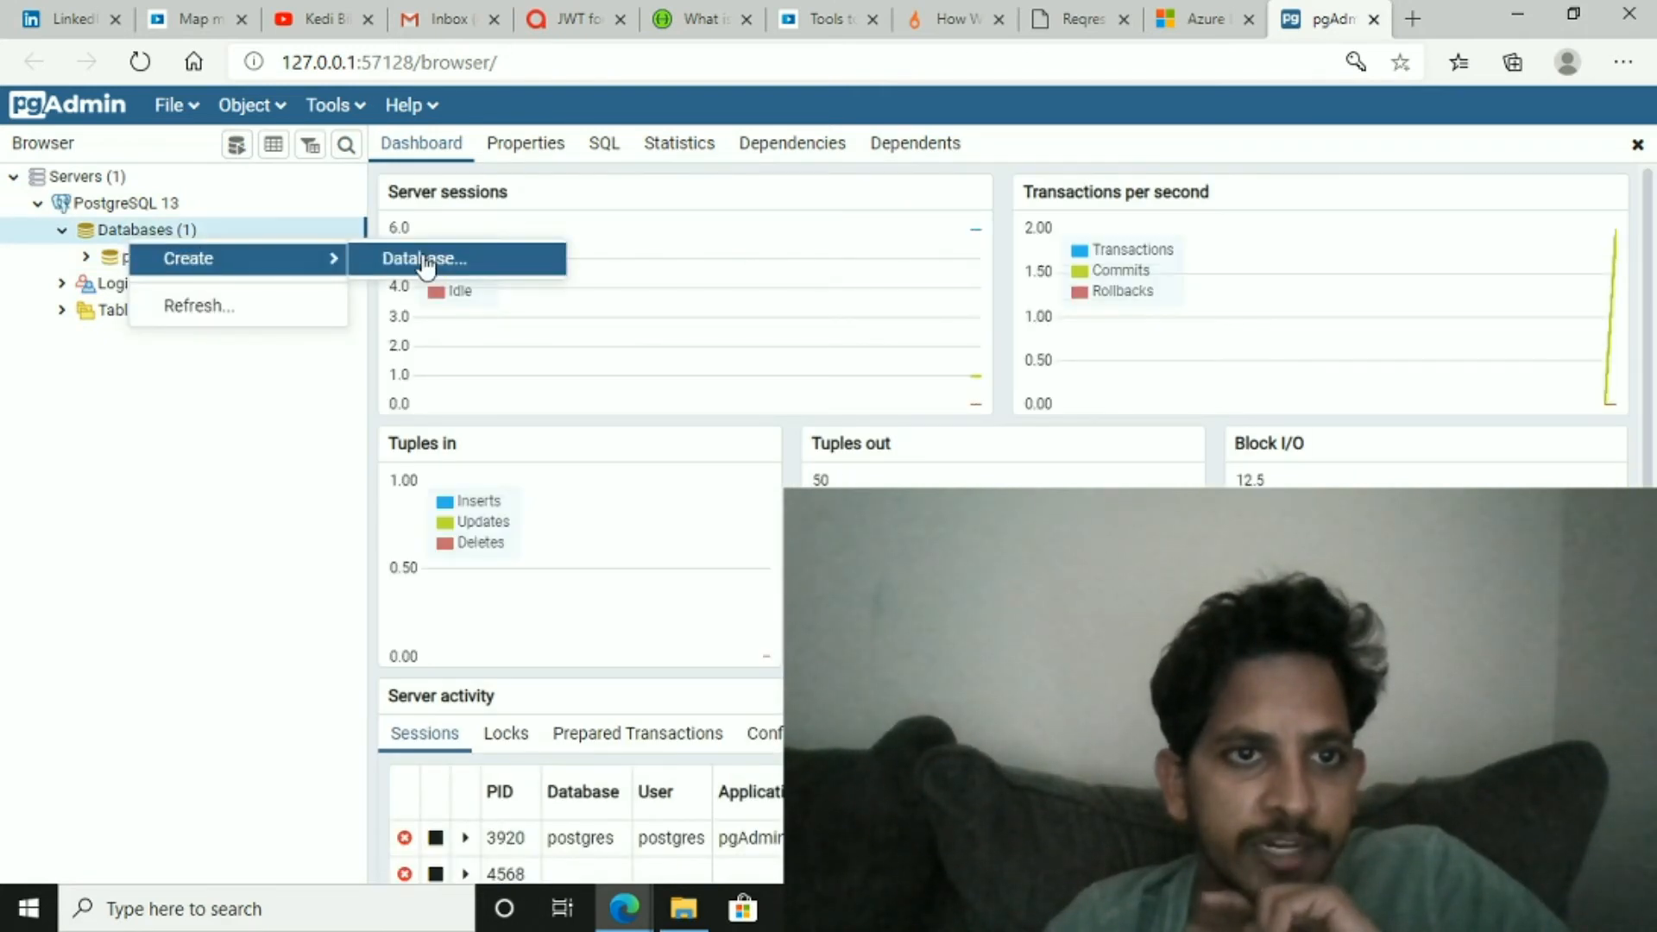
click(425, 264)
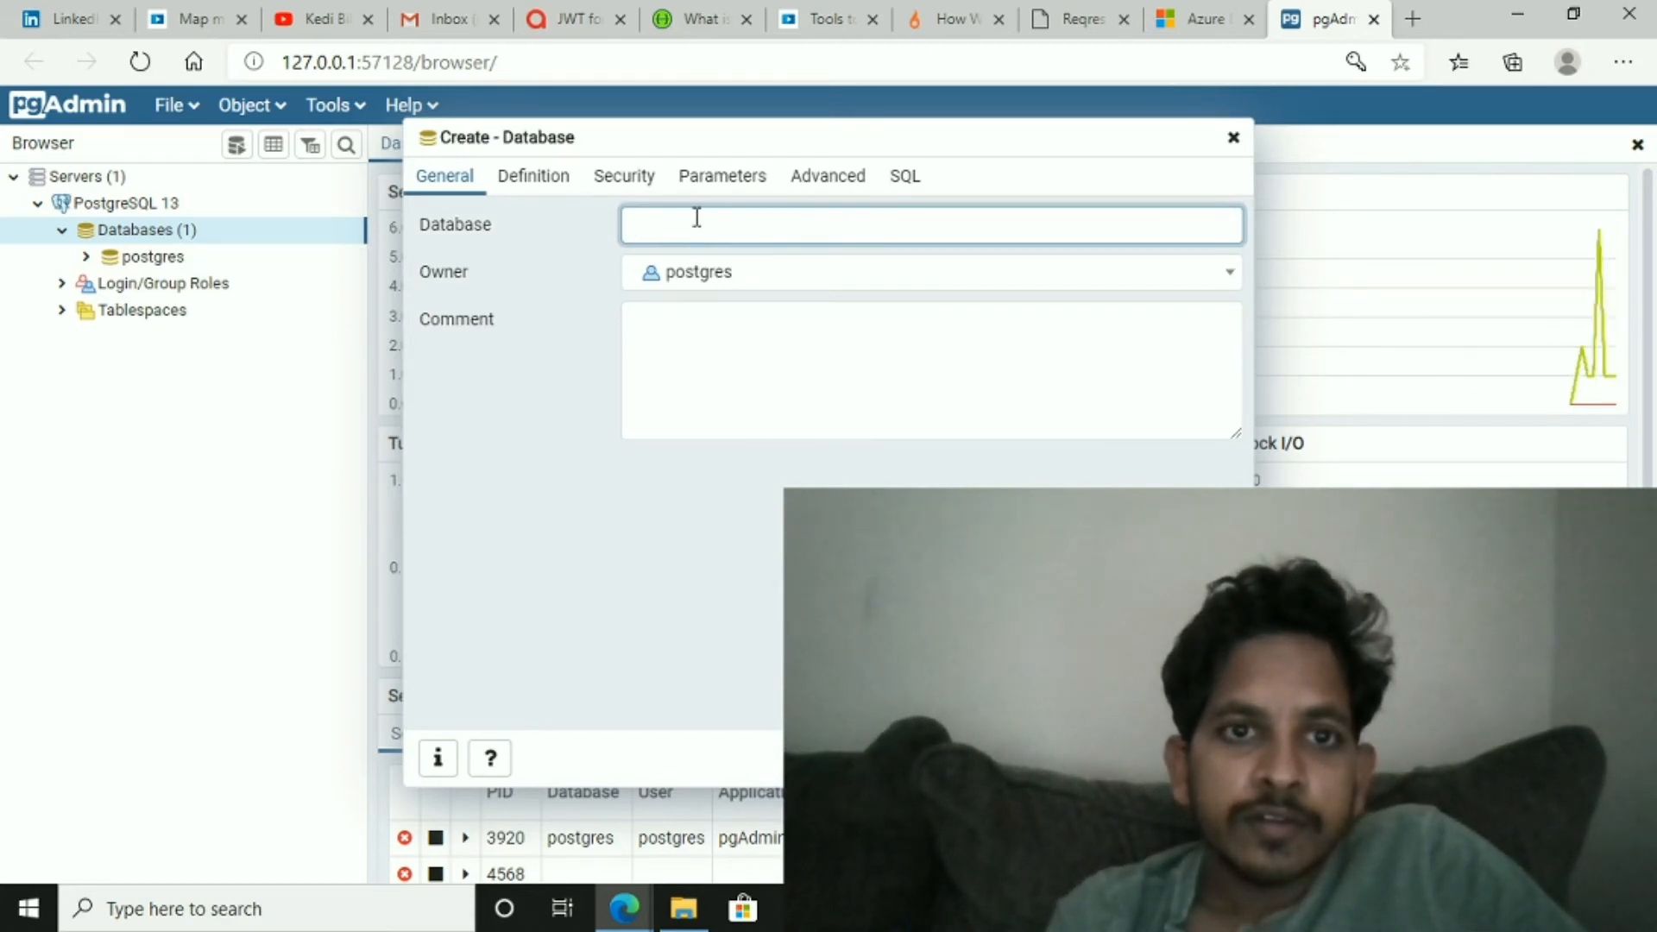
text(Employe)
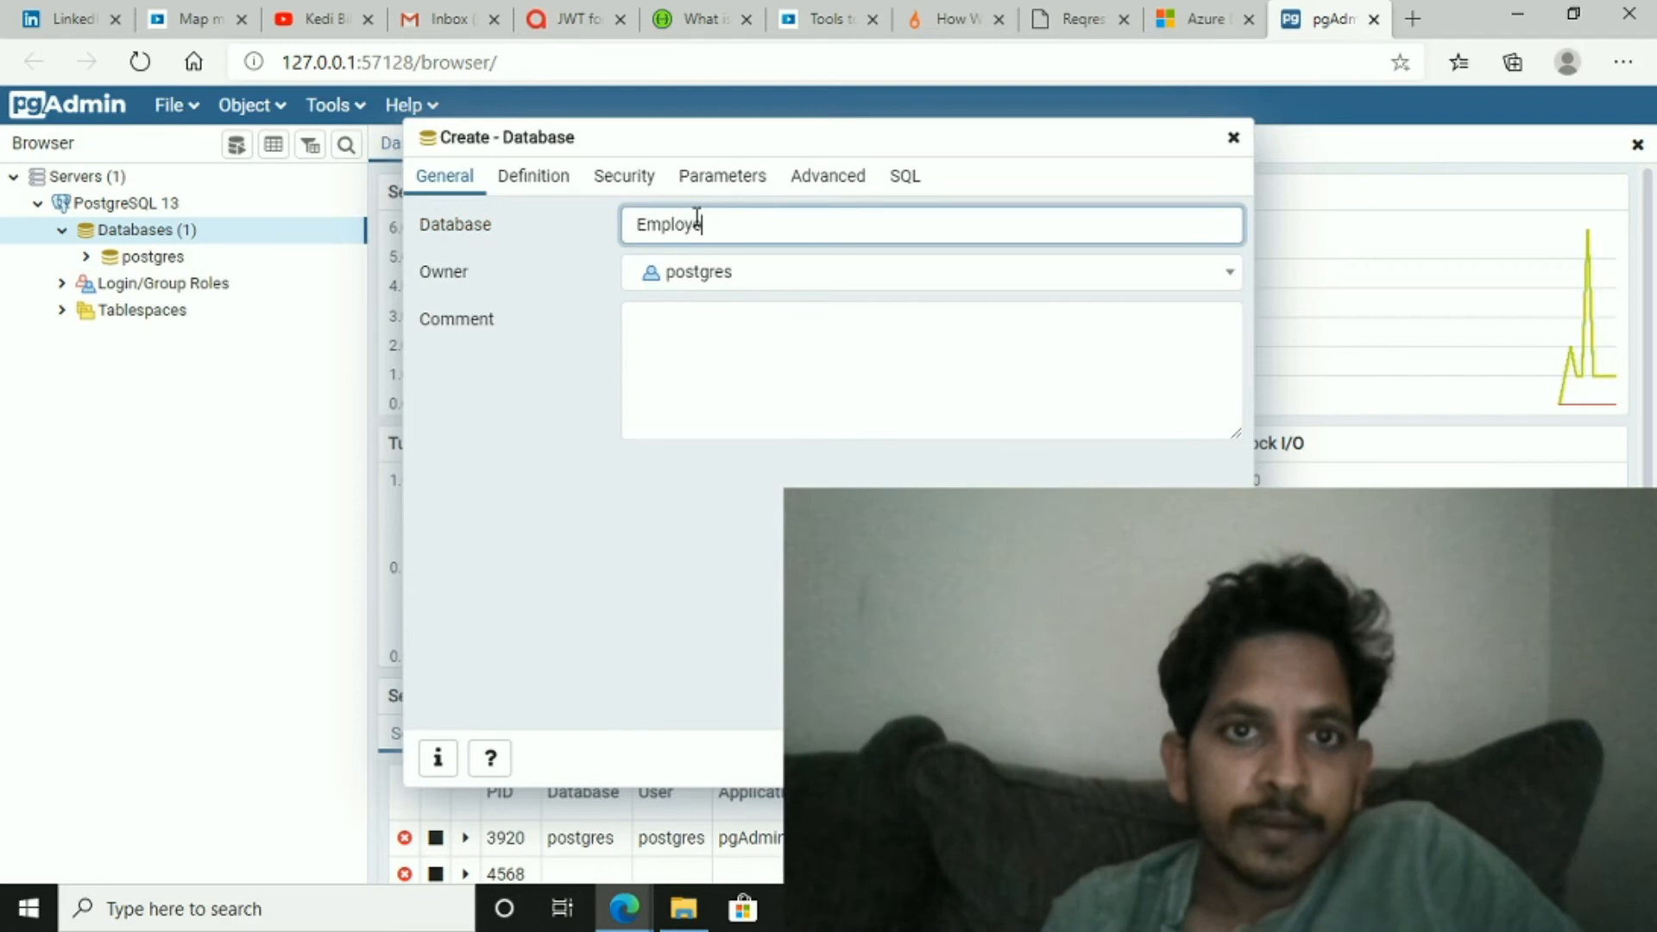
text(eEB)
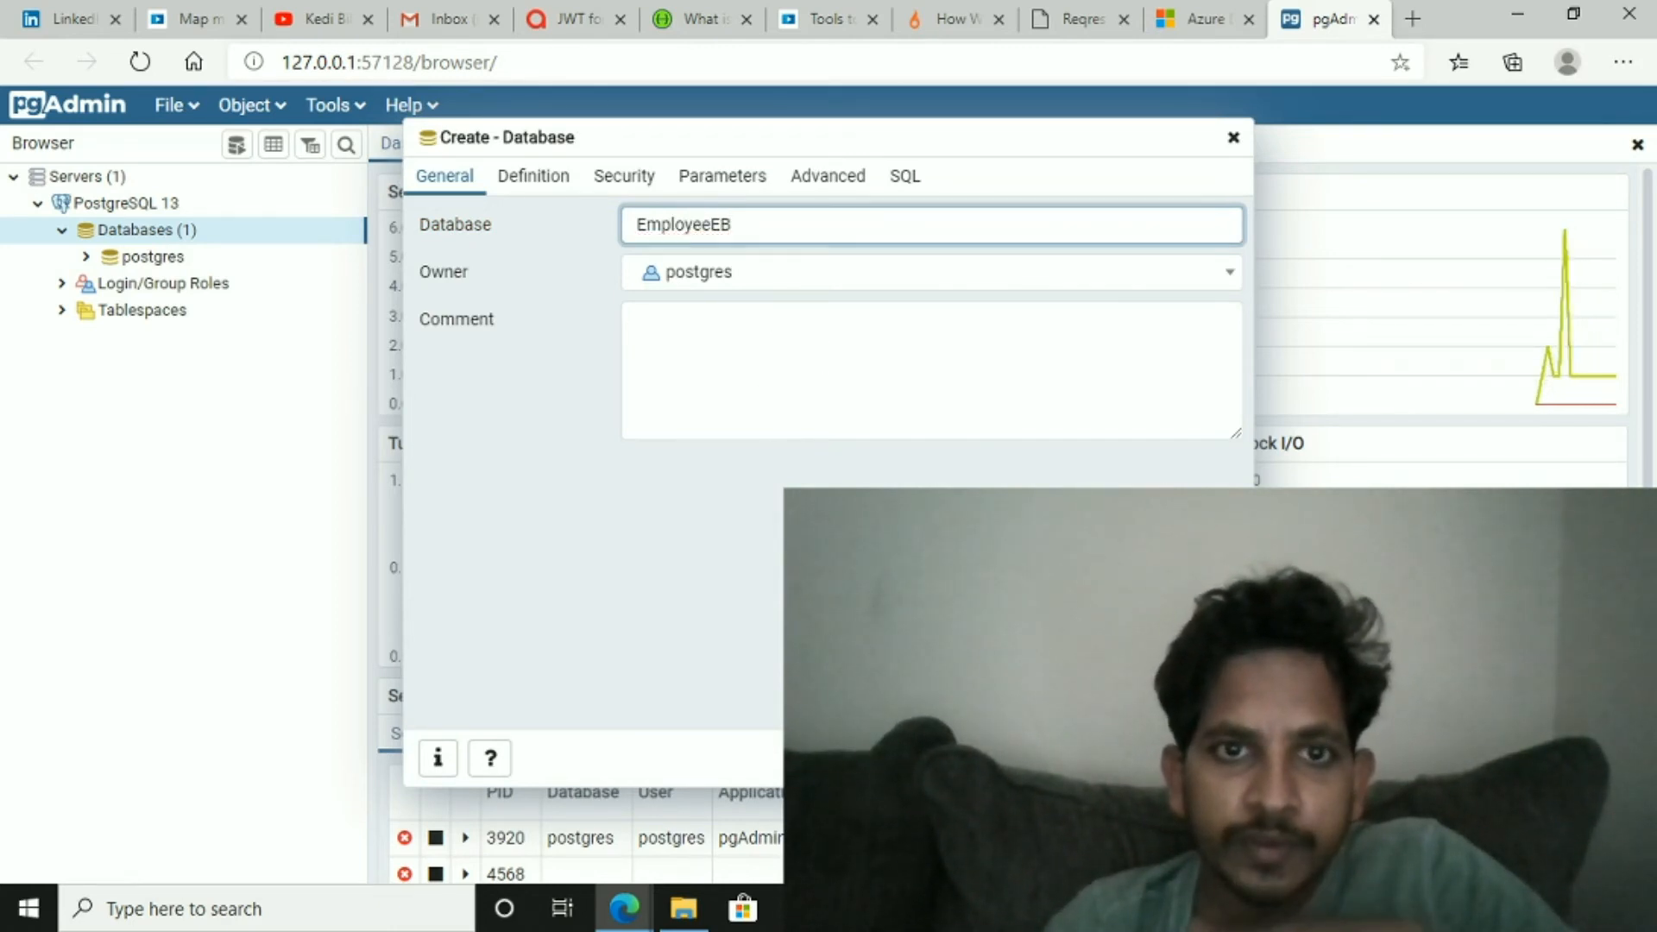
click(1202, 759)
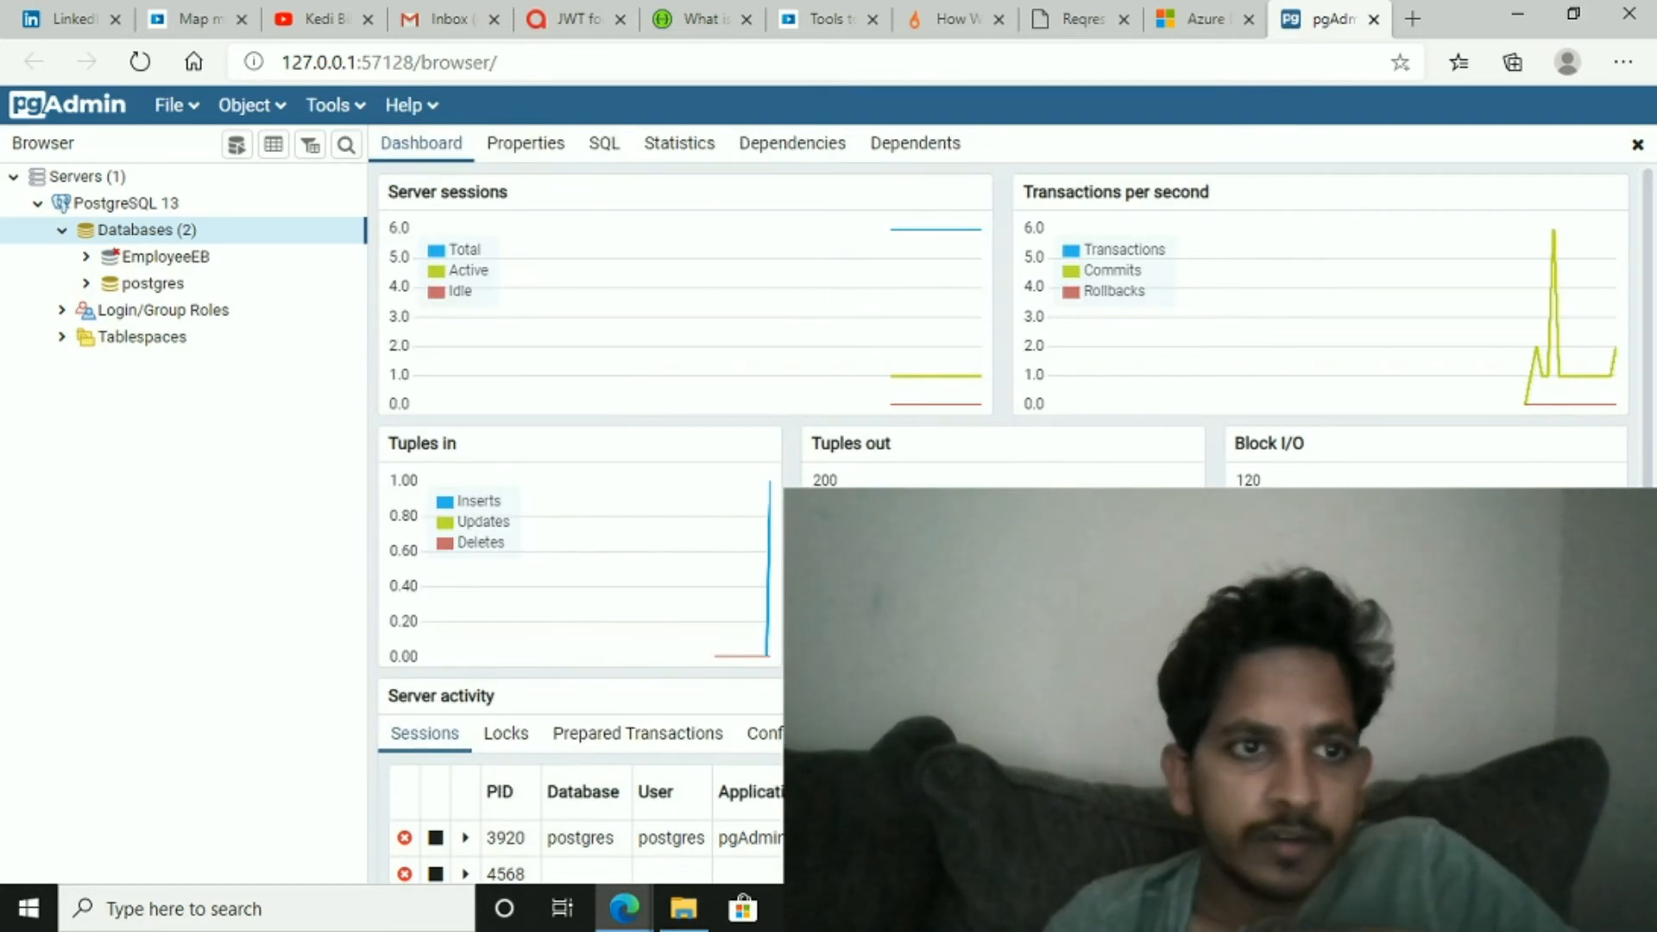
- Start creating a table in EmployeeEB's public schema and name it Employee
click(143, 259)
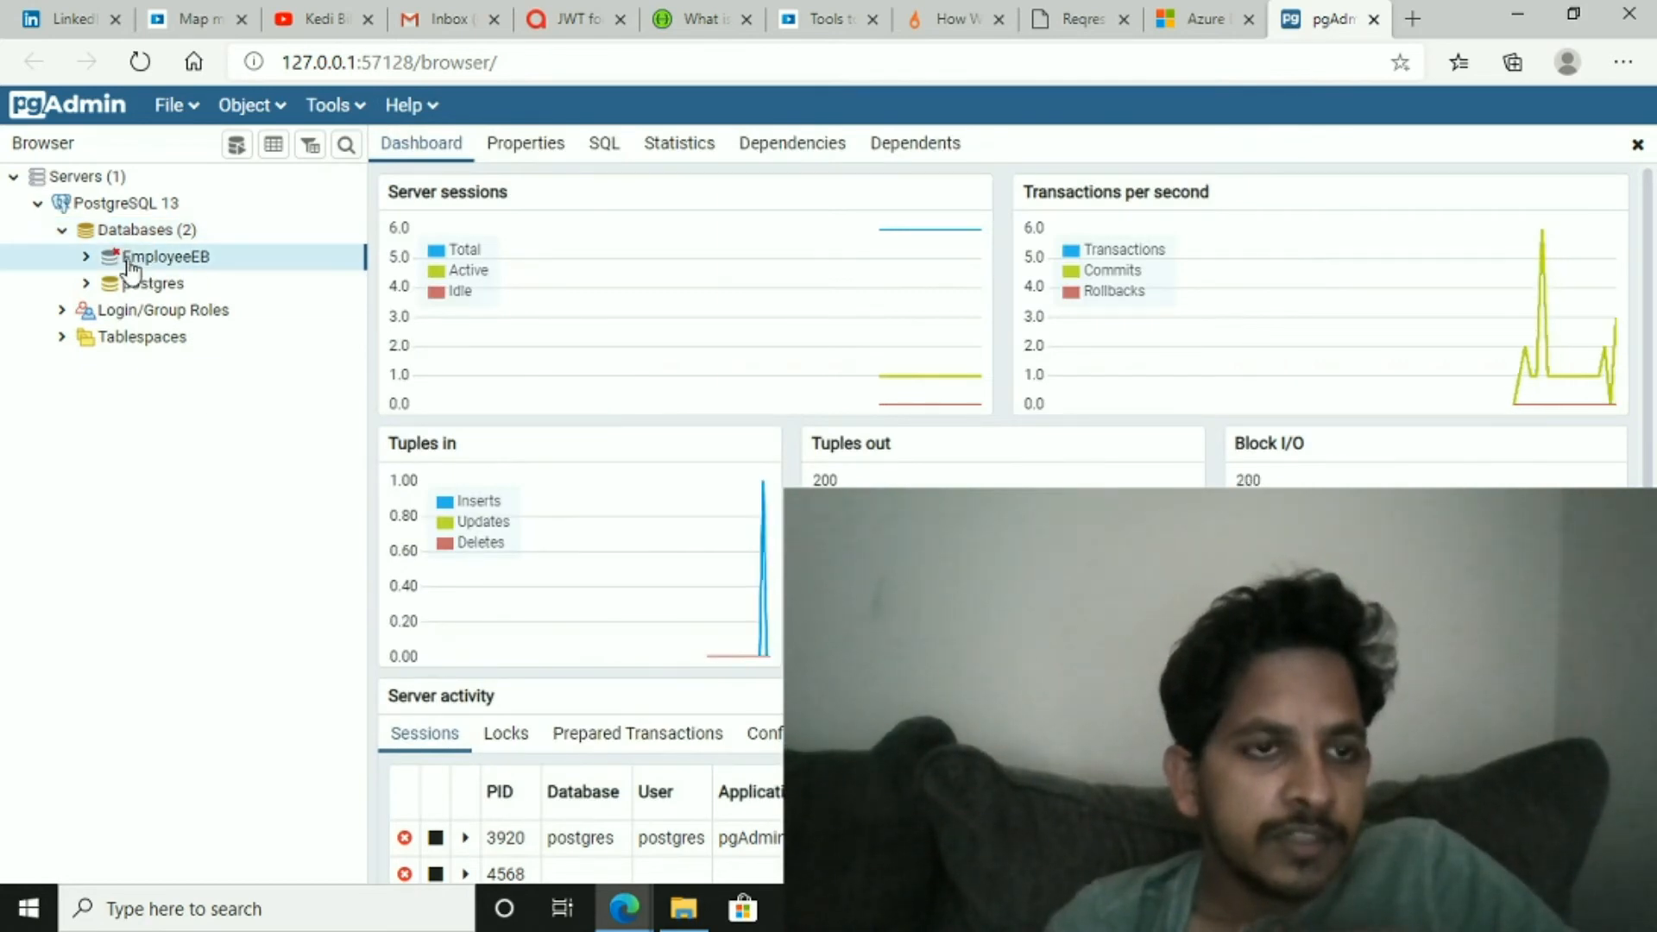
click(87, 258)
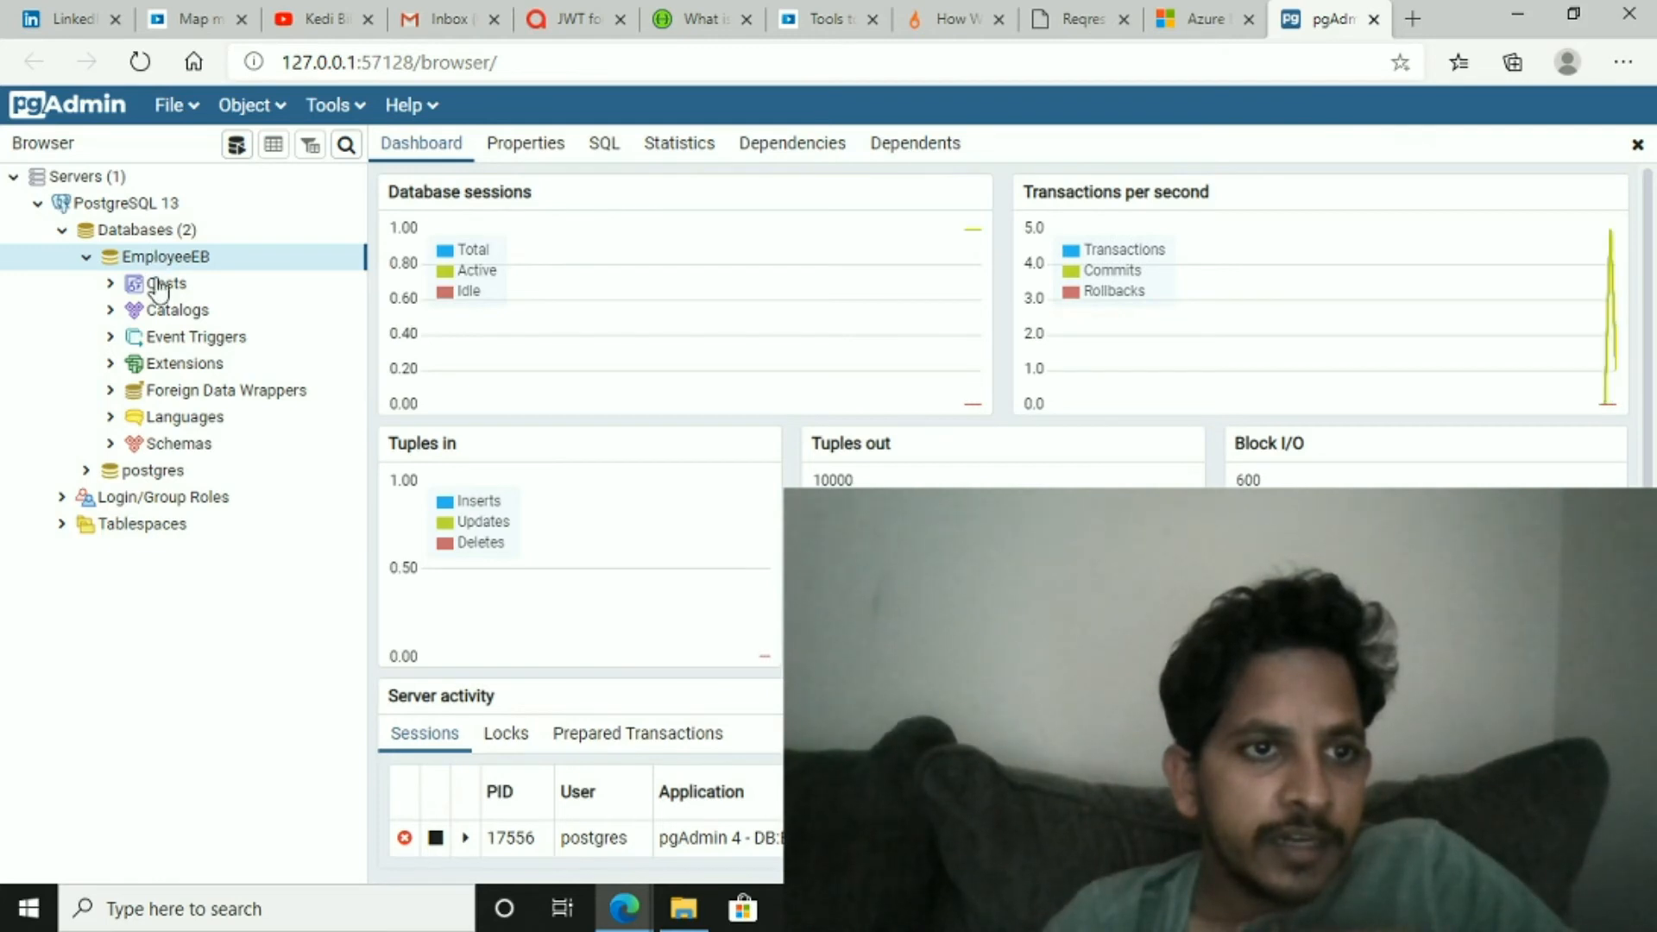
click(111, 443)
click(135, 470)
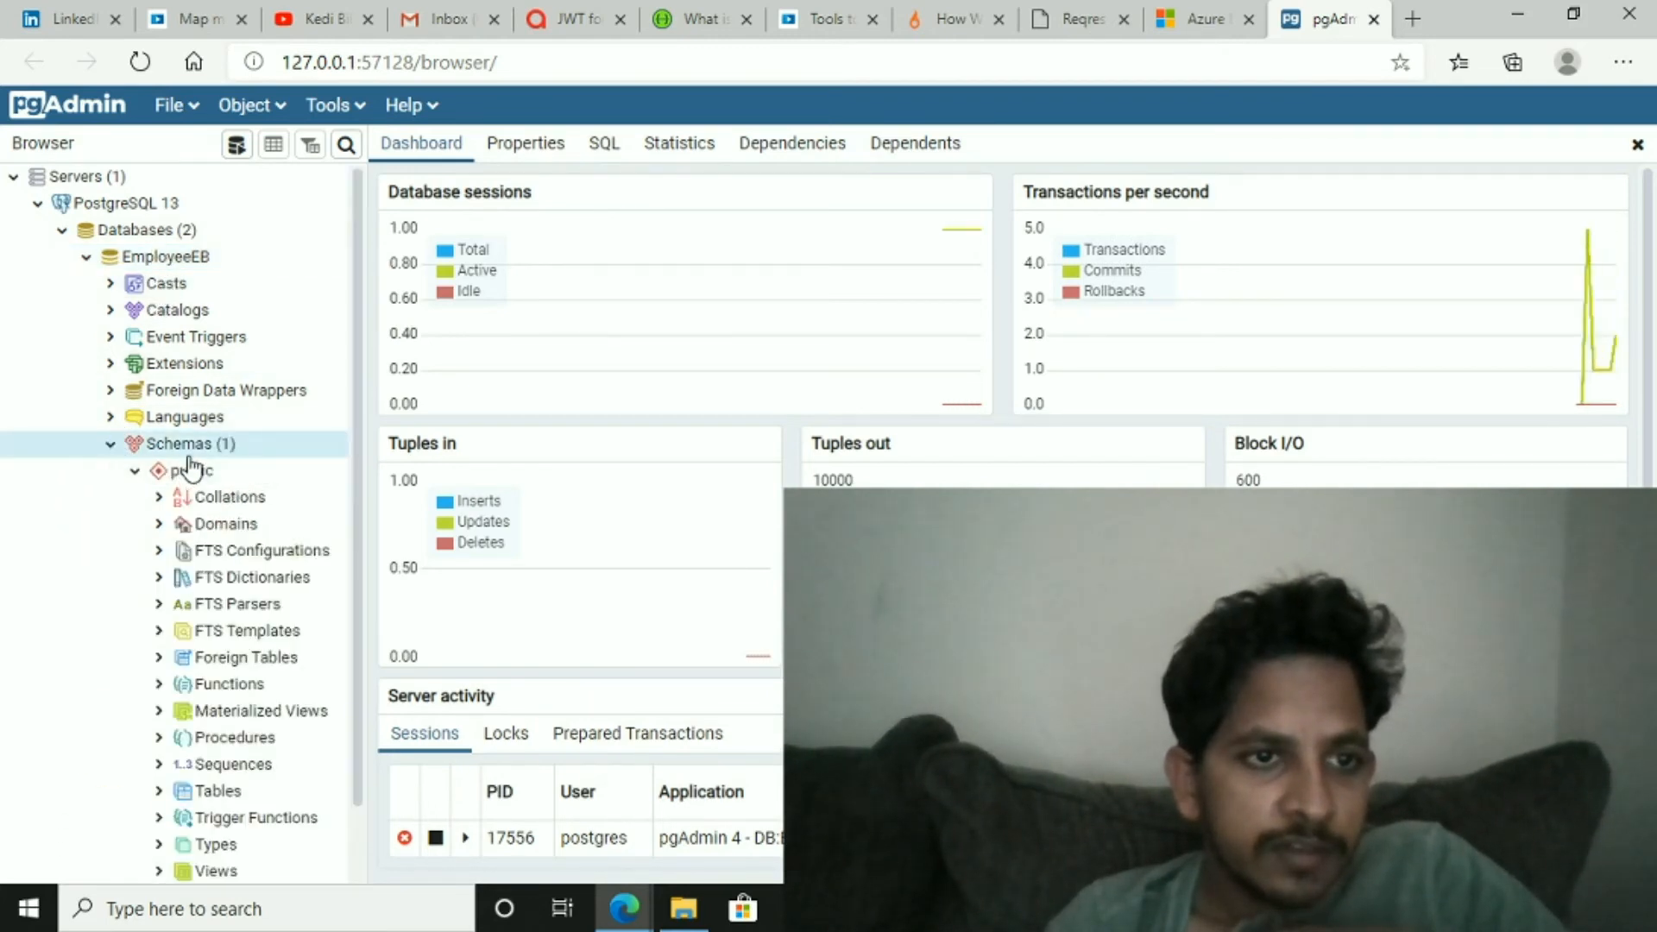
scroll(194, 470, down, 1)
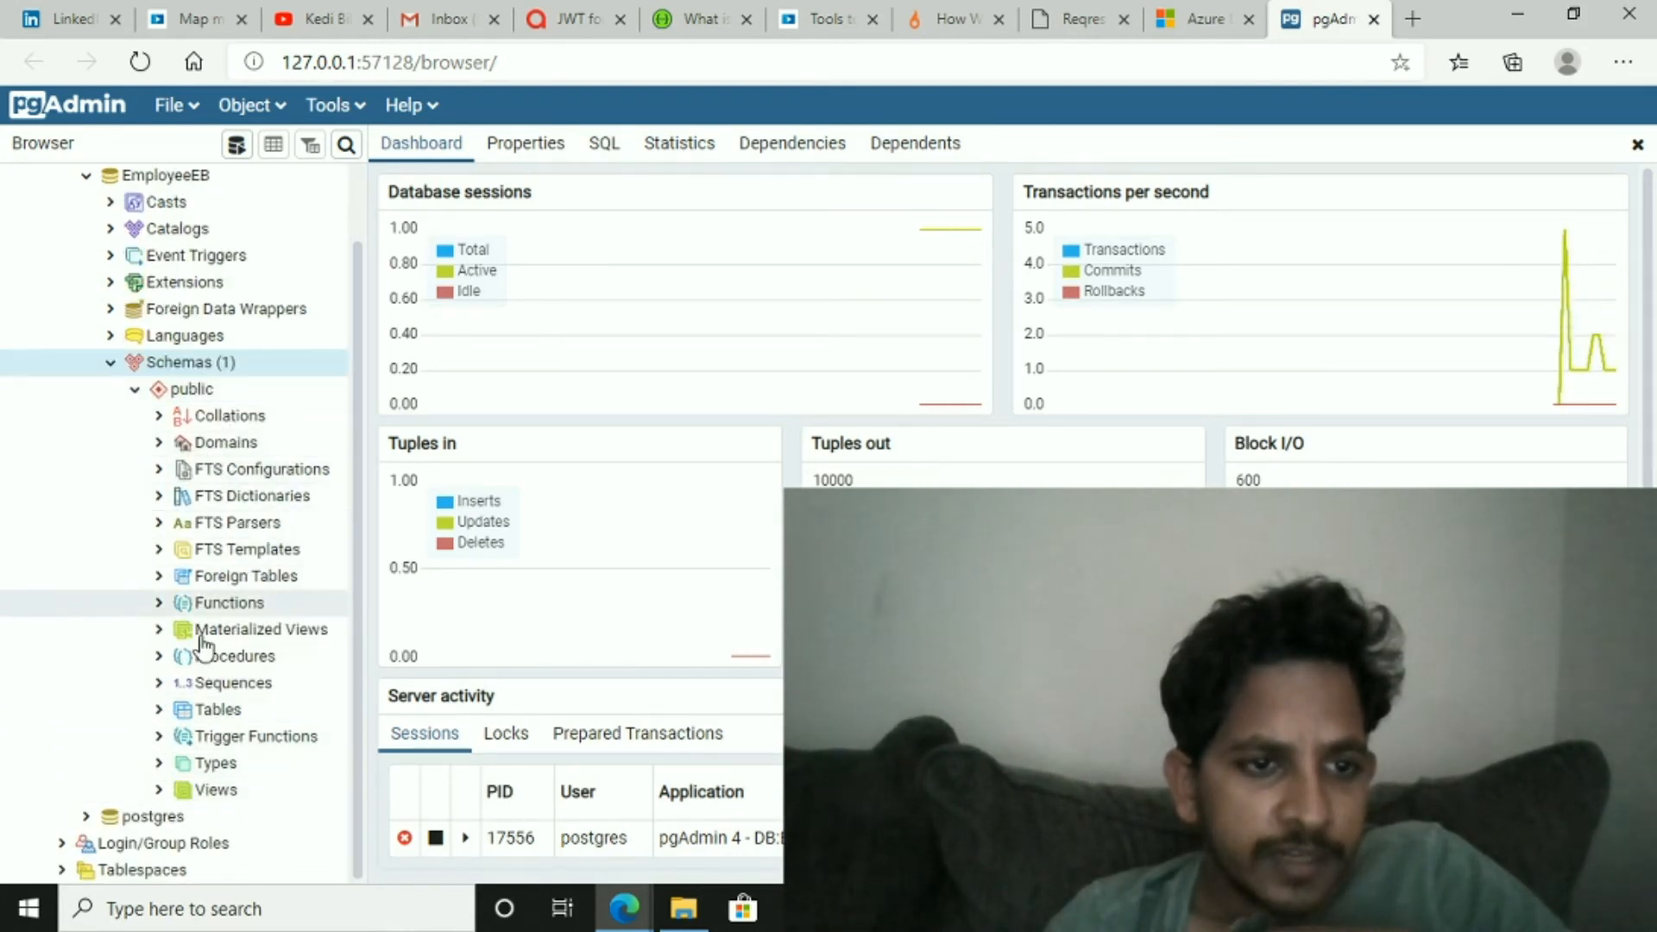
click(163, 716)
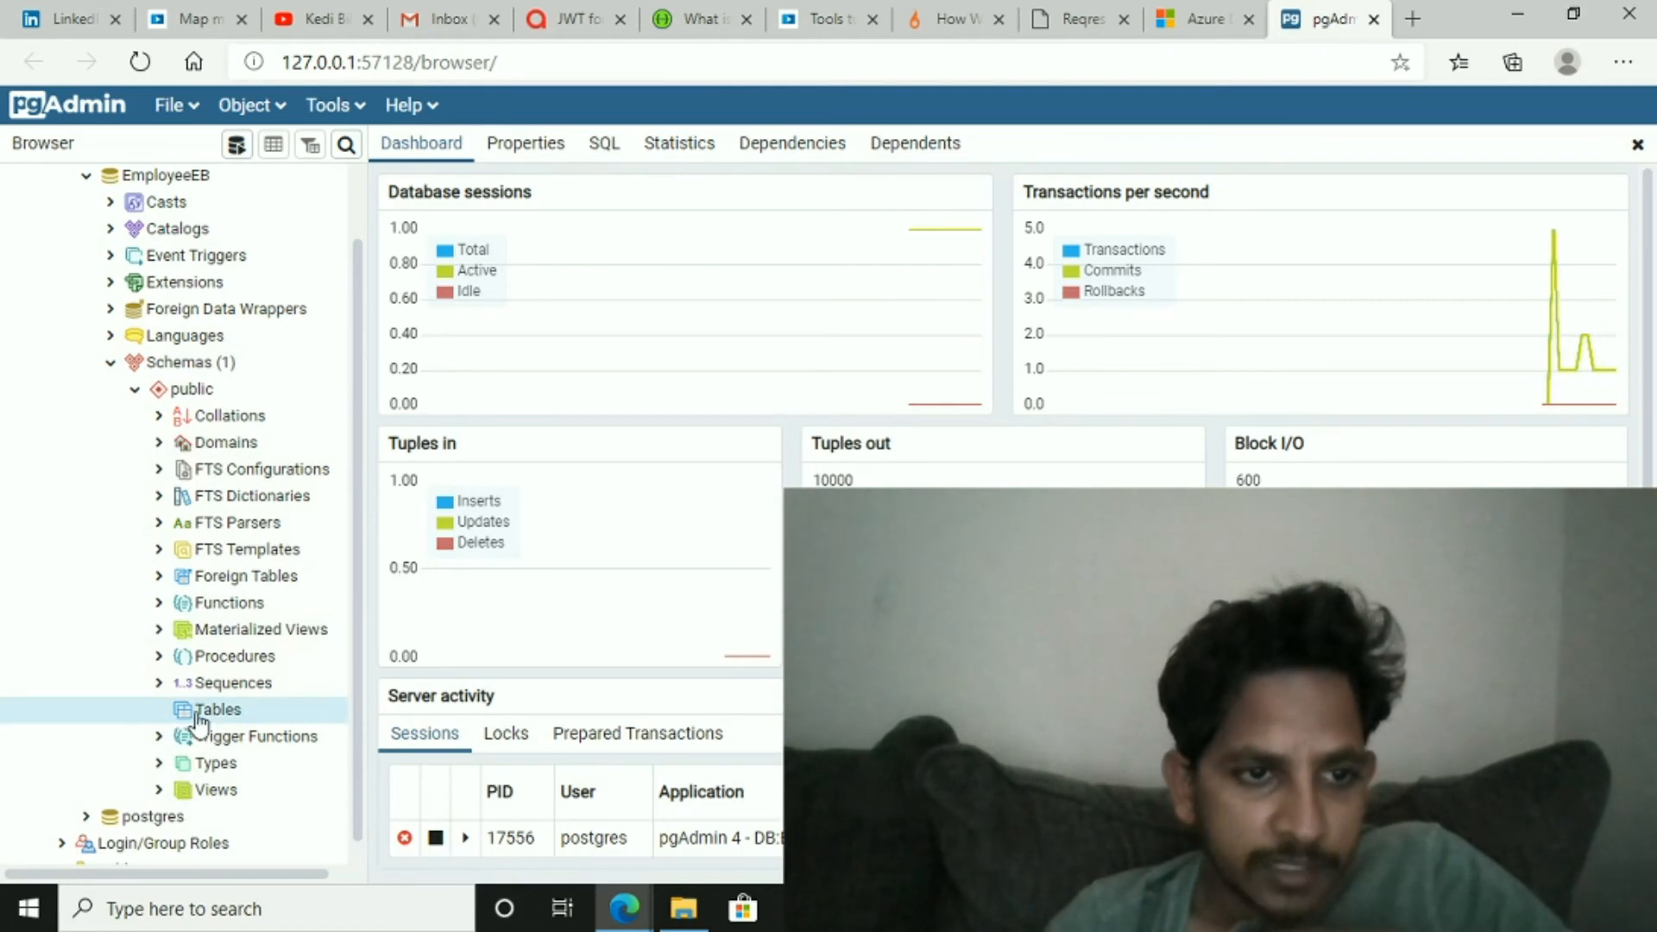
right_click(209, 723)
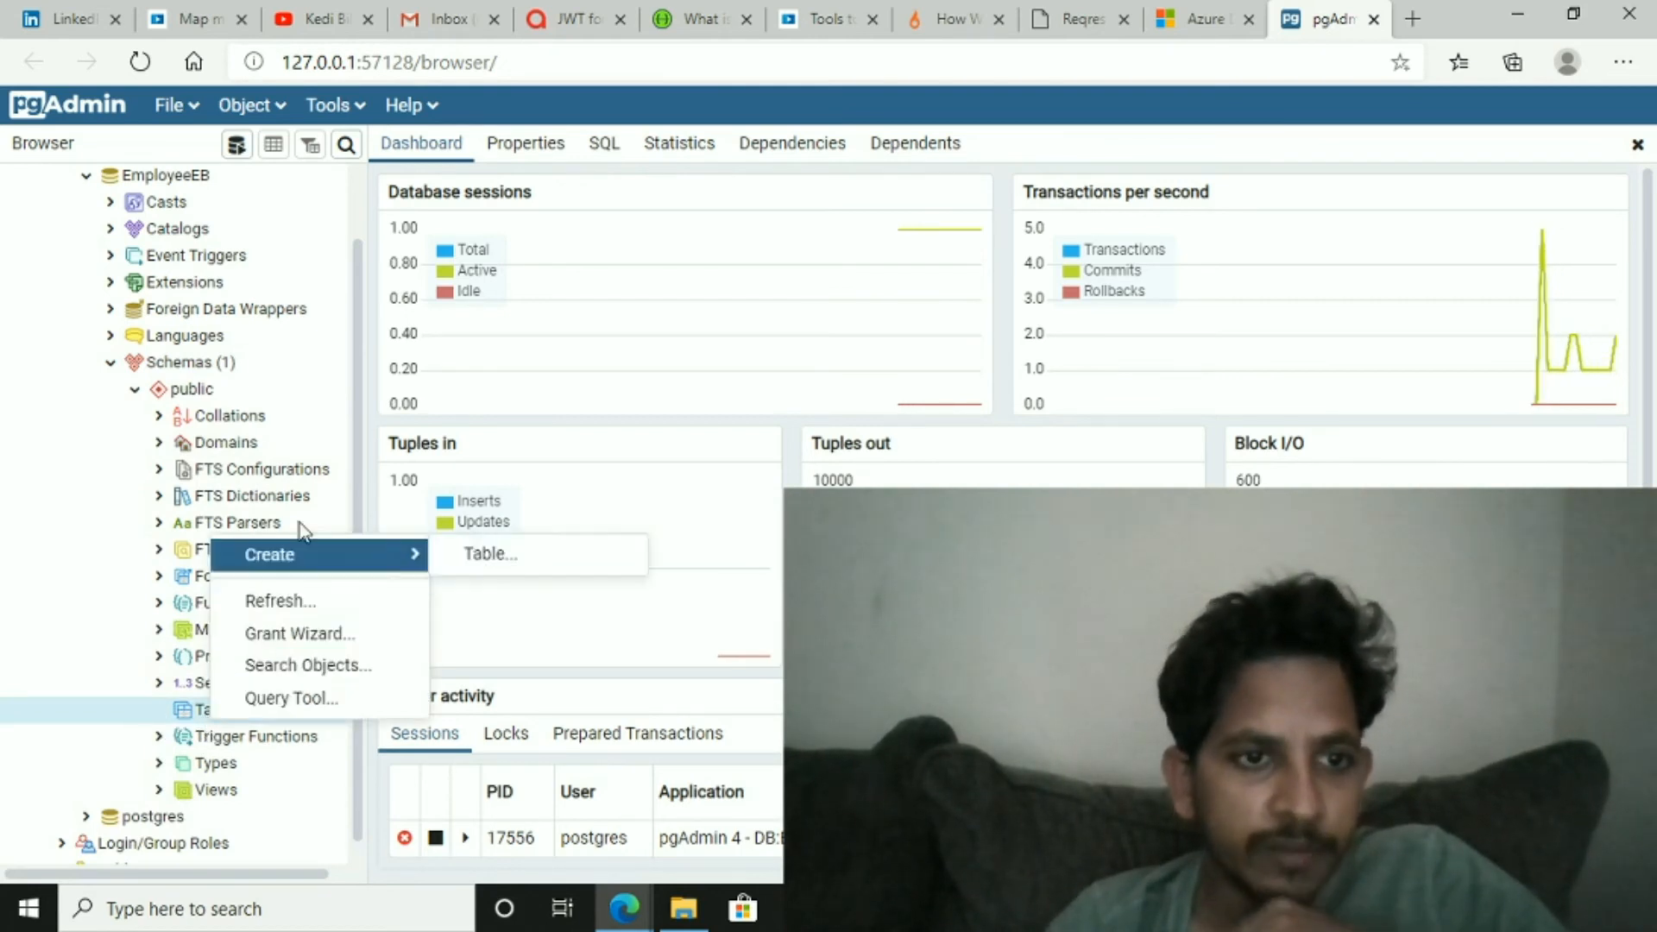
mouse_move(332, 573)
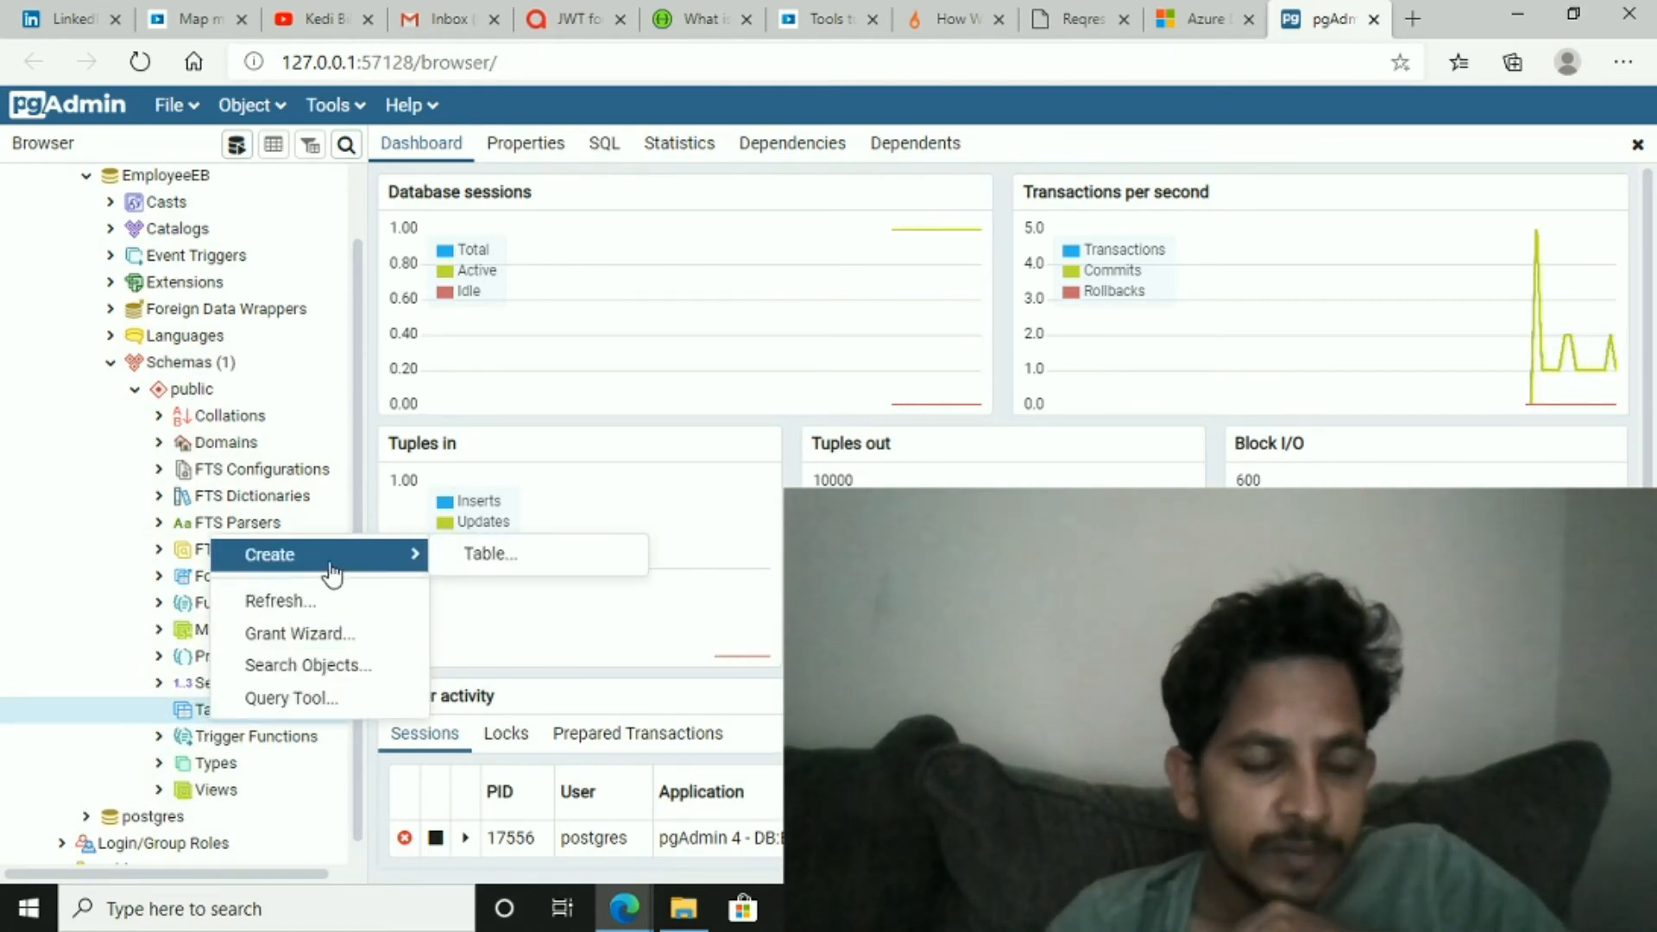
click(496, 559)
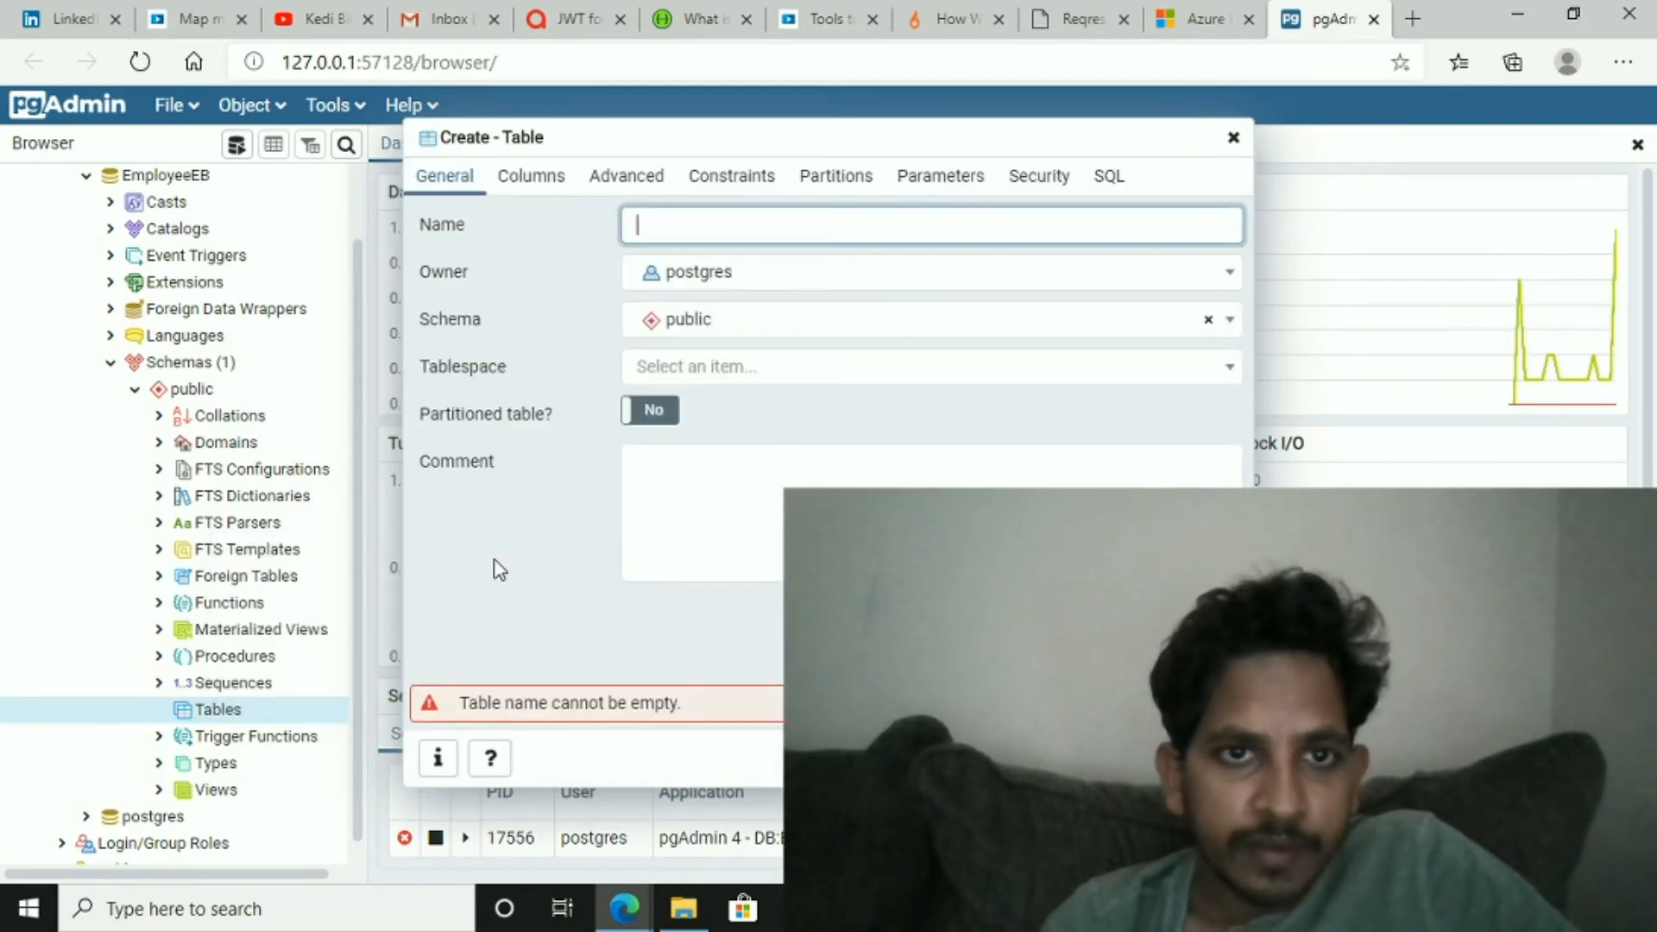
text(Emplot)
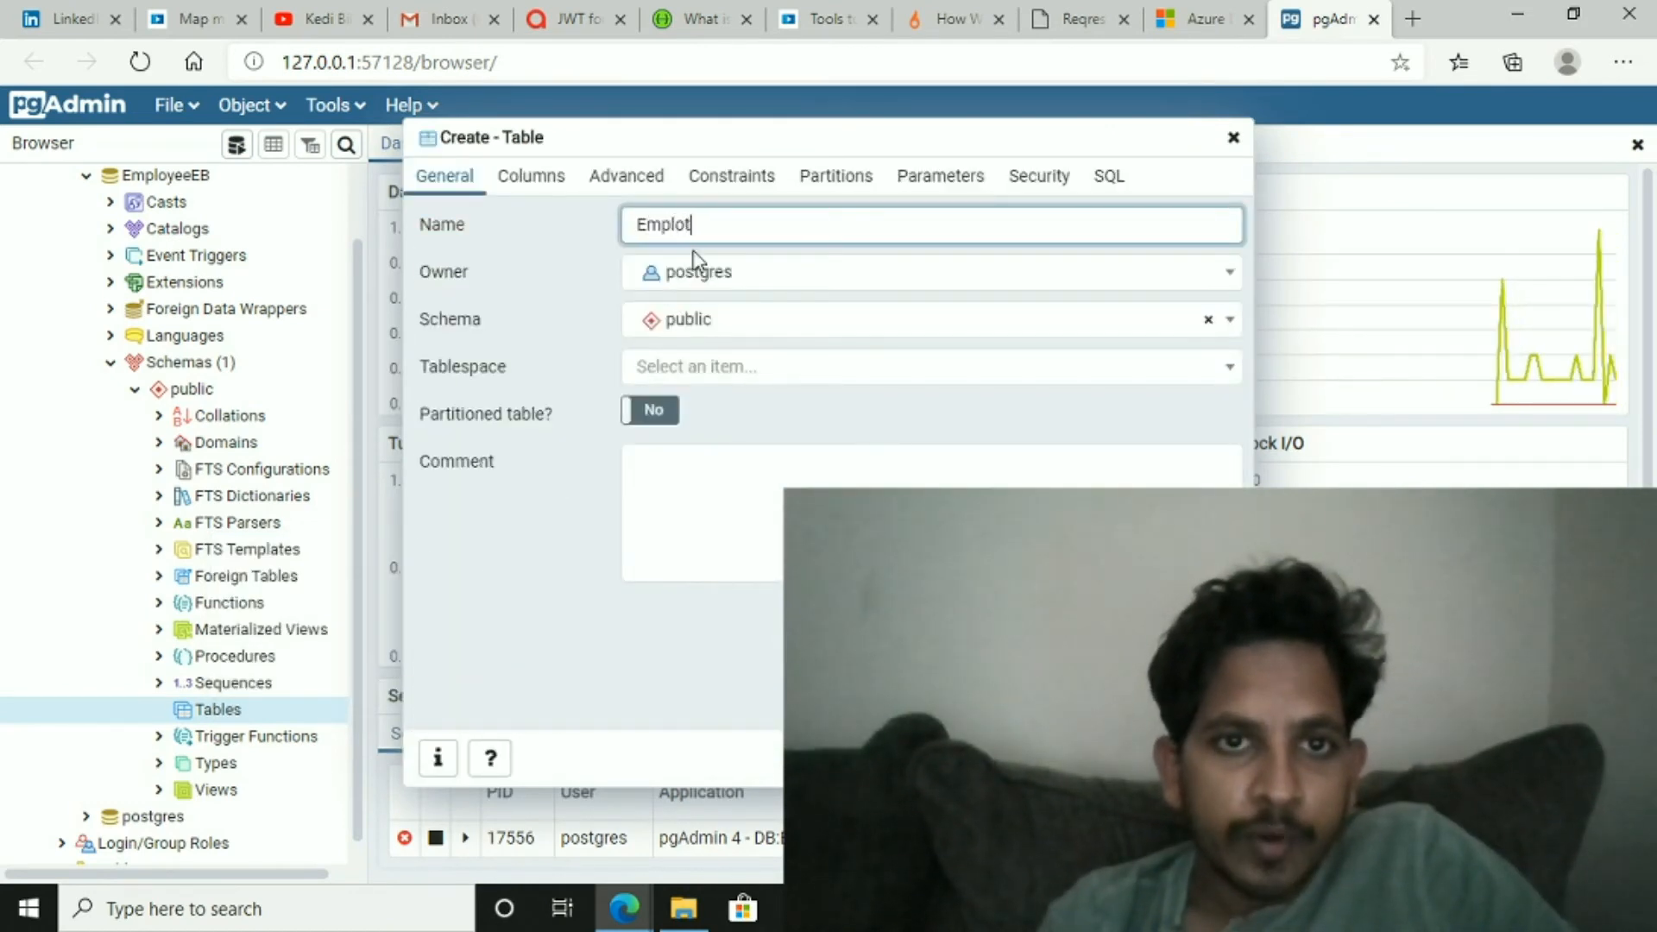
key(BackSpace)
text(yee)
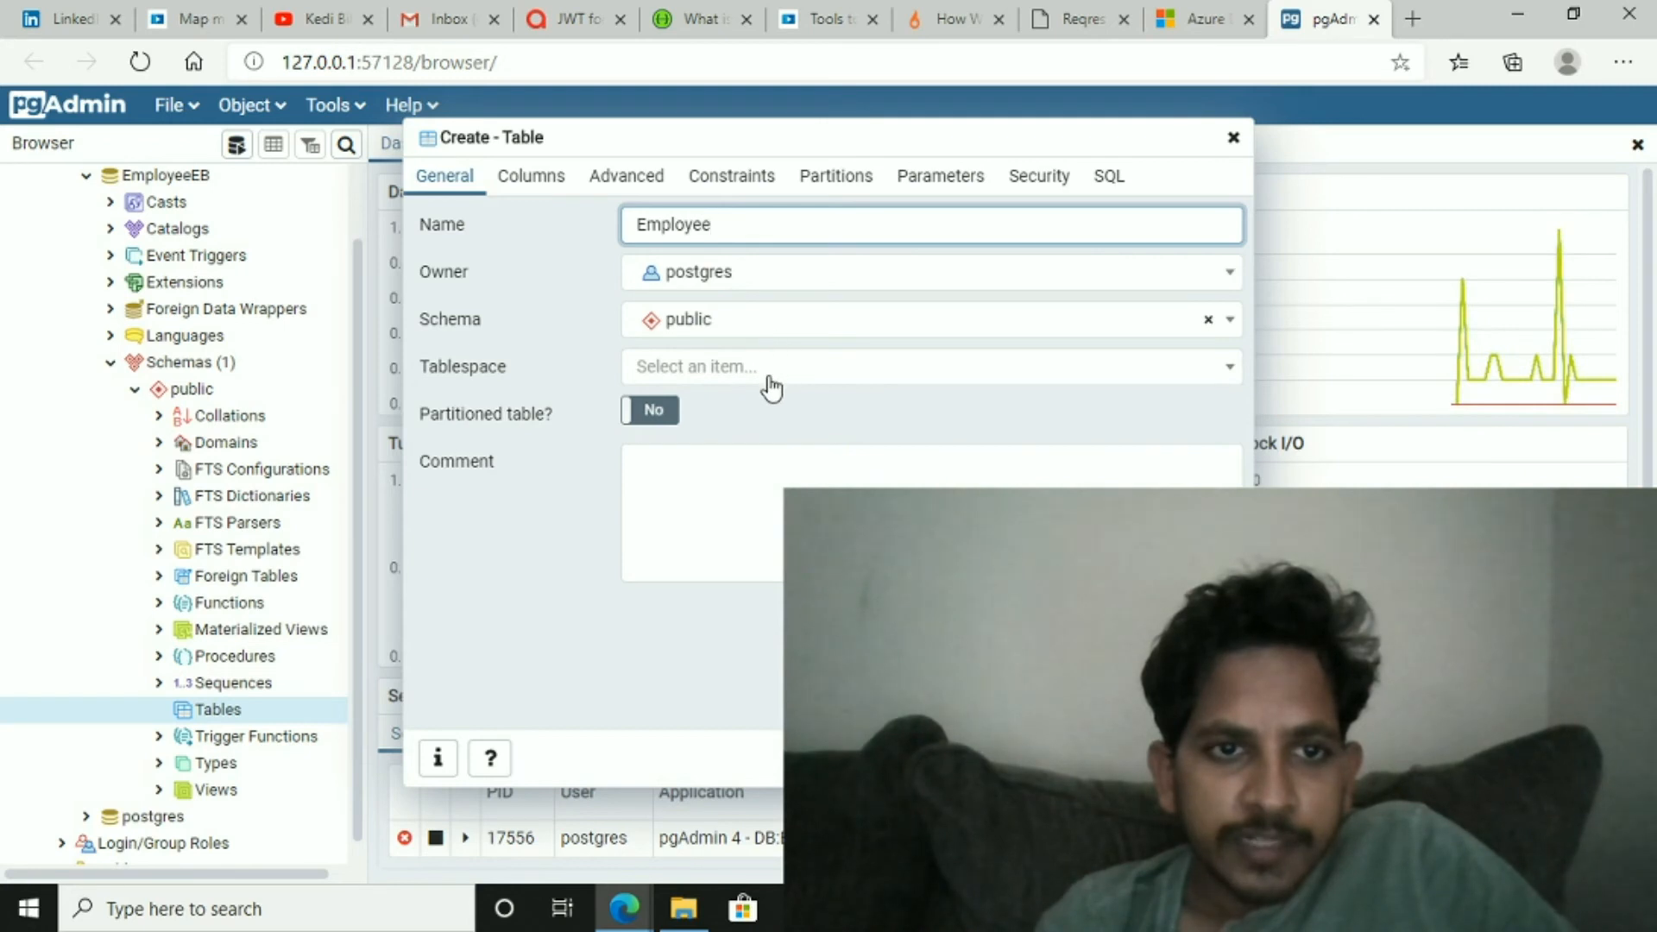
- Add a first column to the table and name it FirstName
click(784, 466)
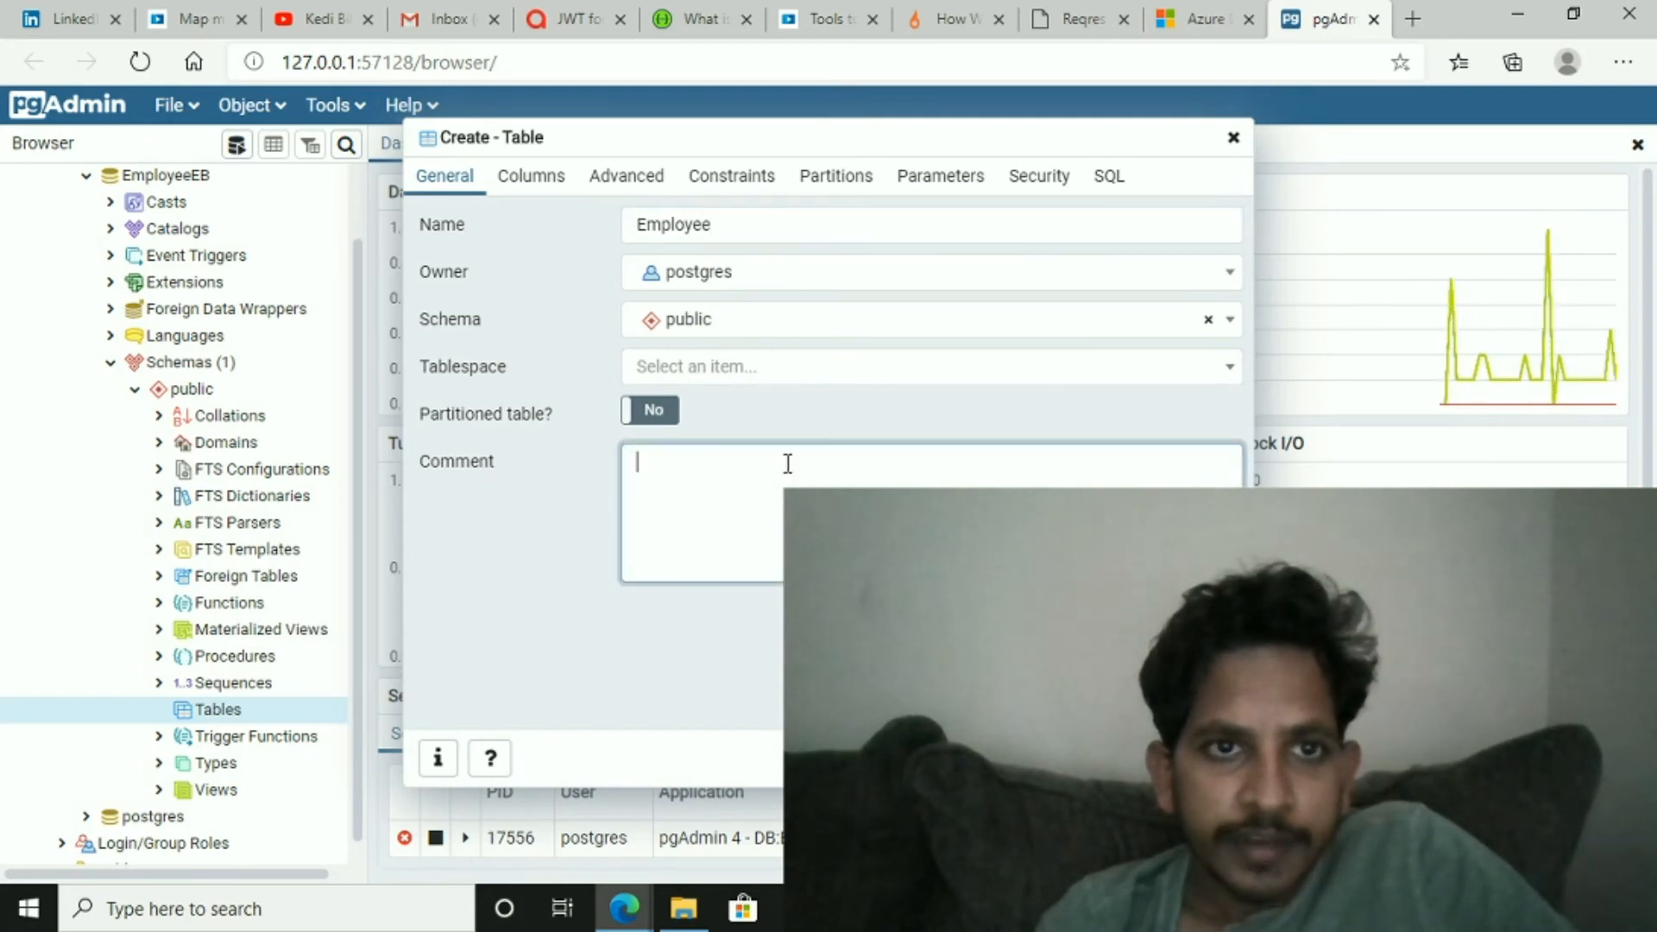
click(542, 183)
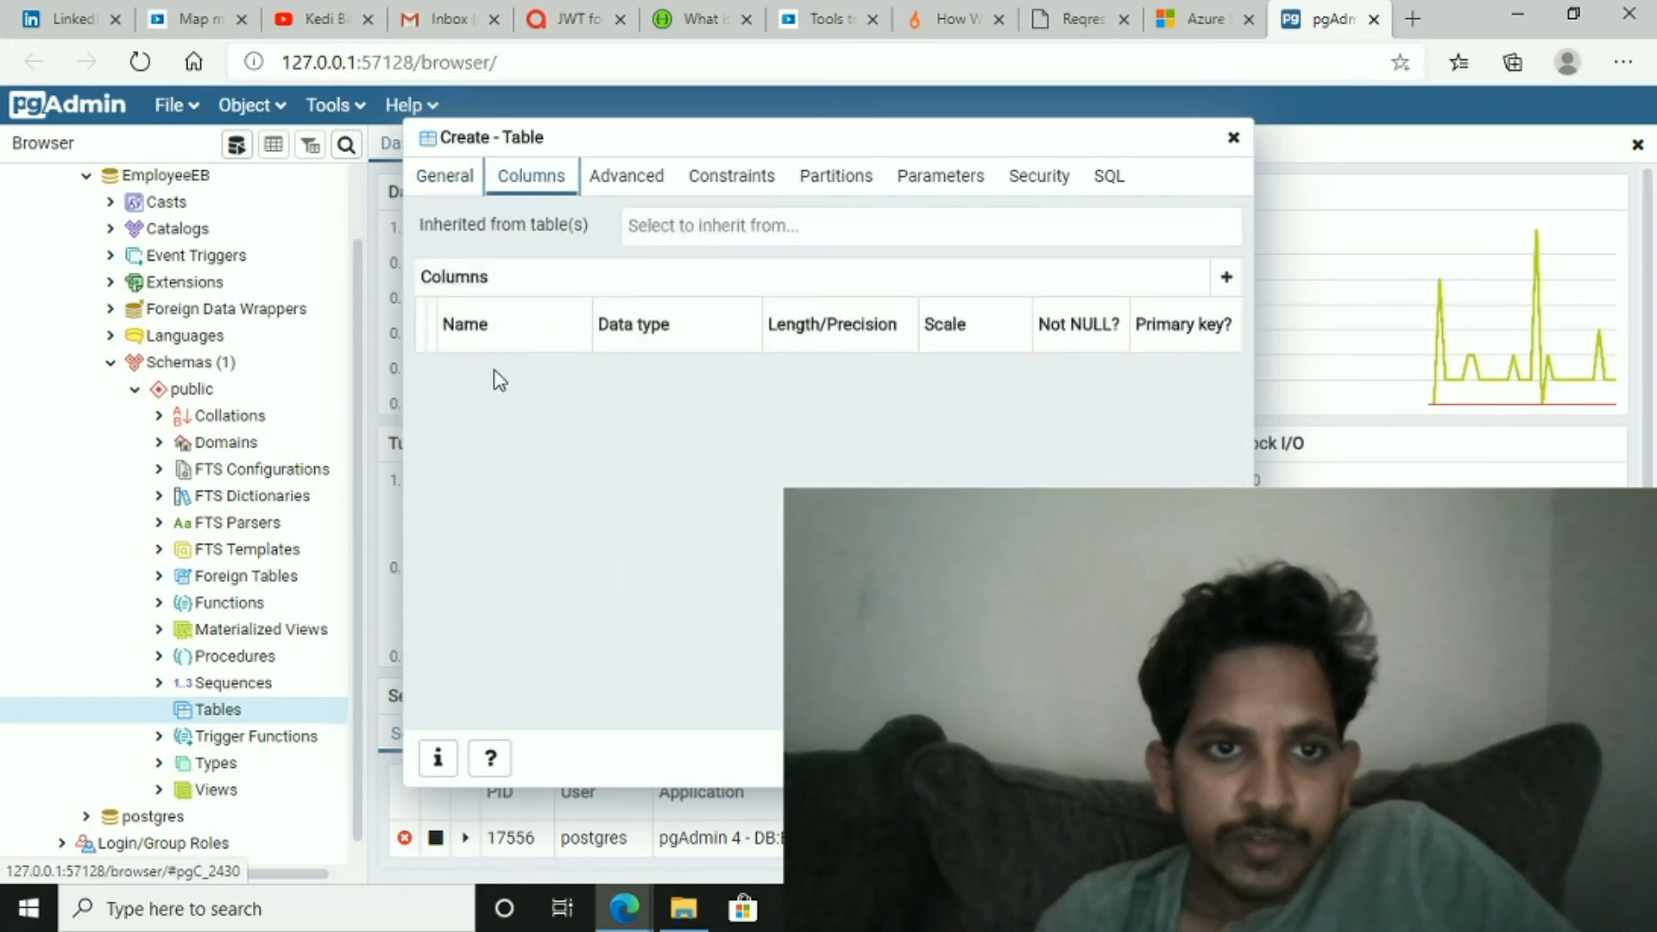
click(1227, 281)
click(504, 371)
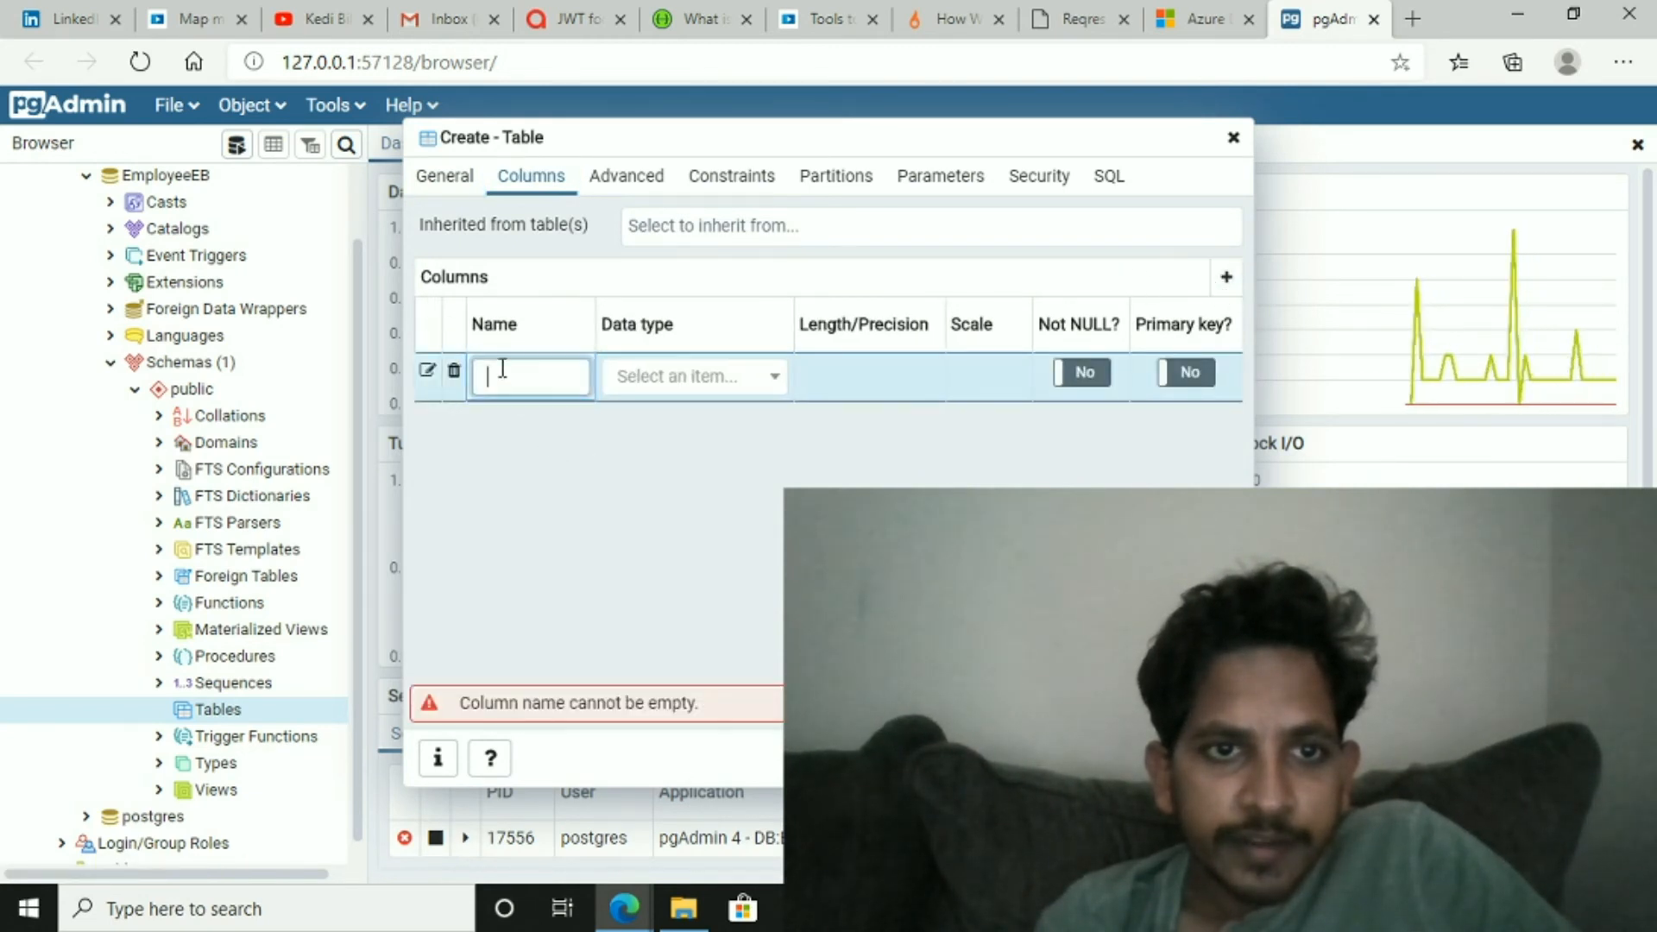
text(First )
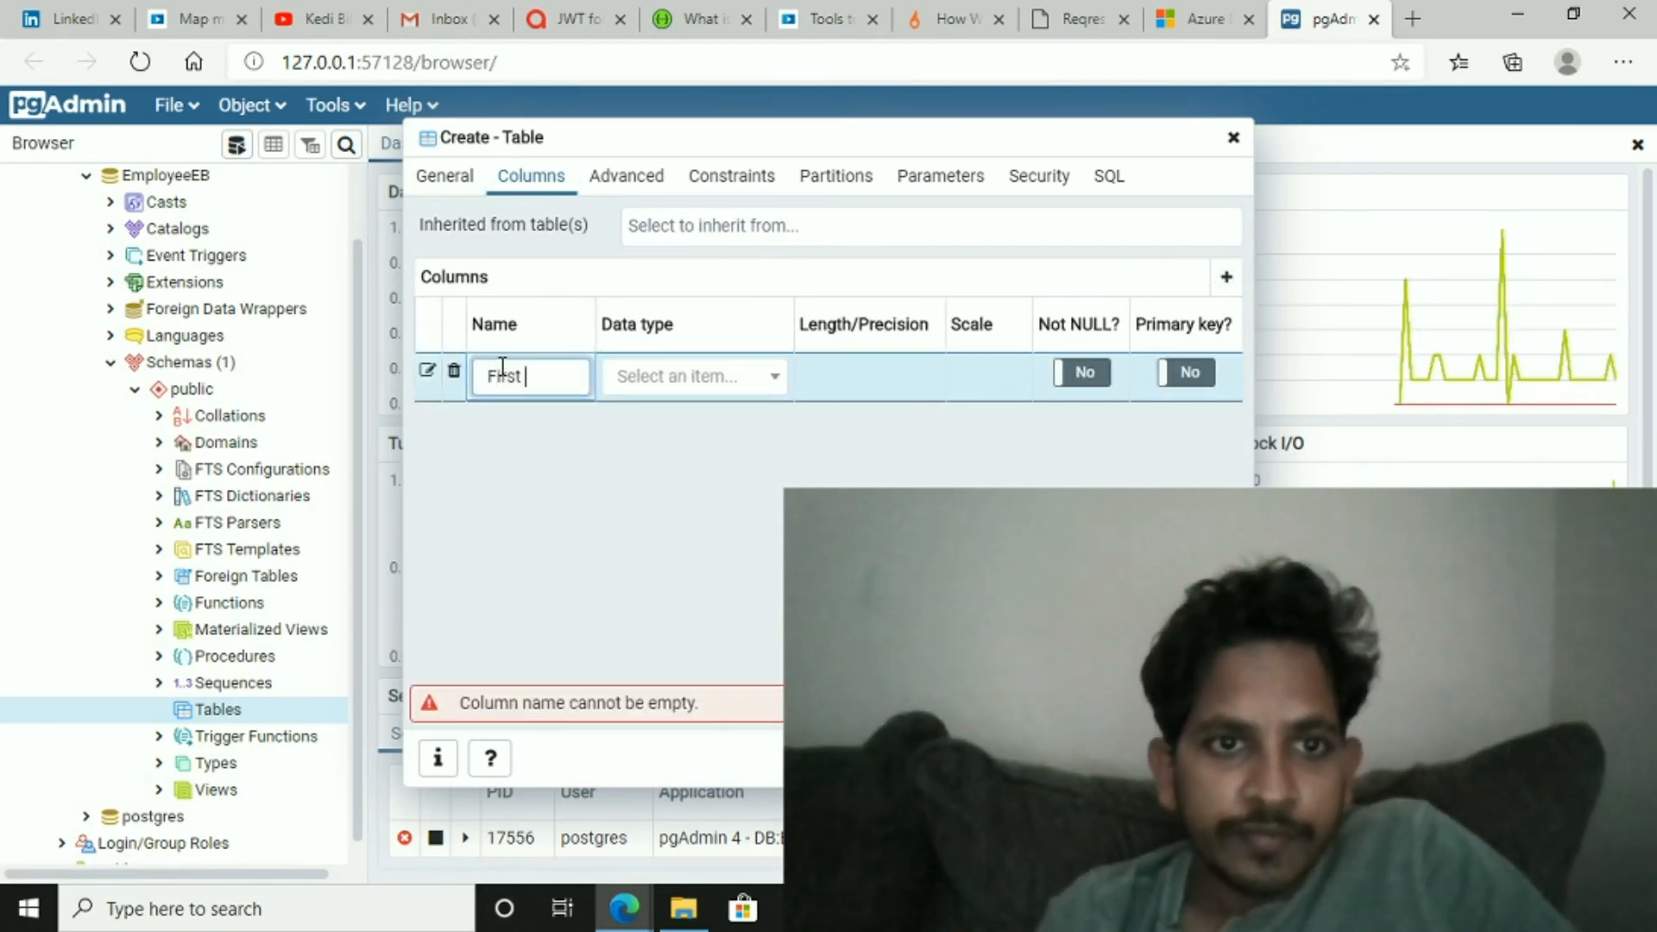
text(Name)
key(BackSpace)
key(BackSpace)
key(BackSpace)
key(BackSpace)
key(BackSpace)
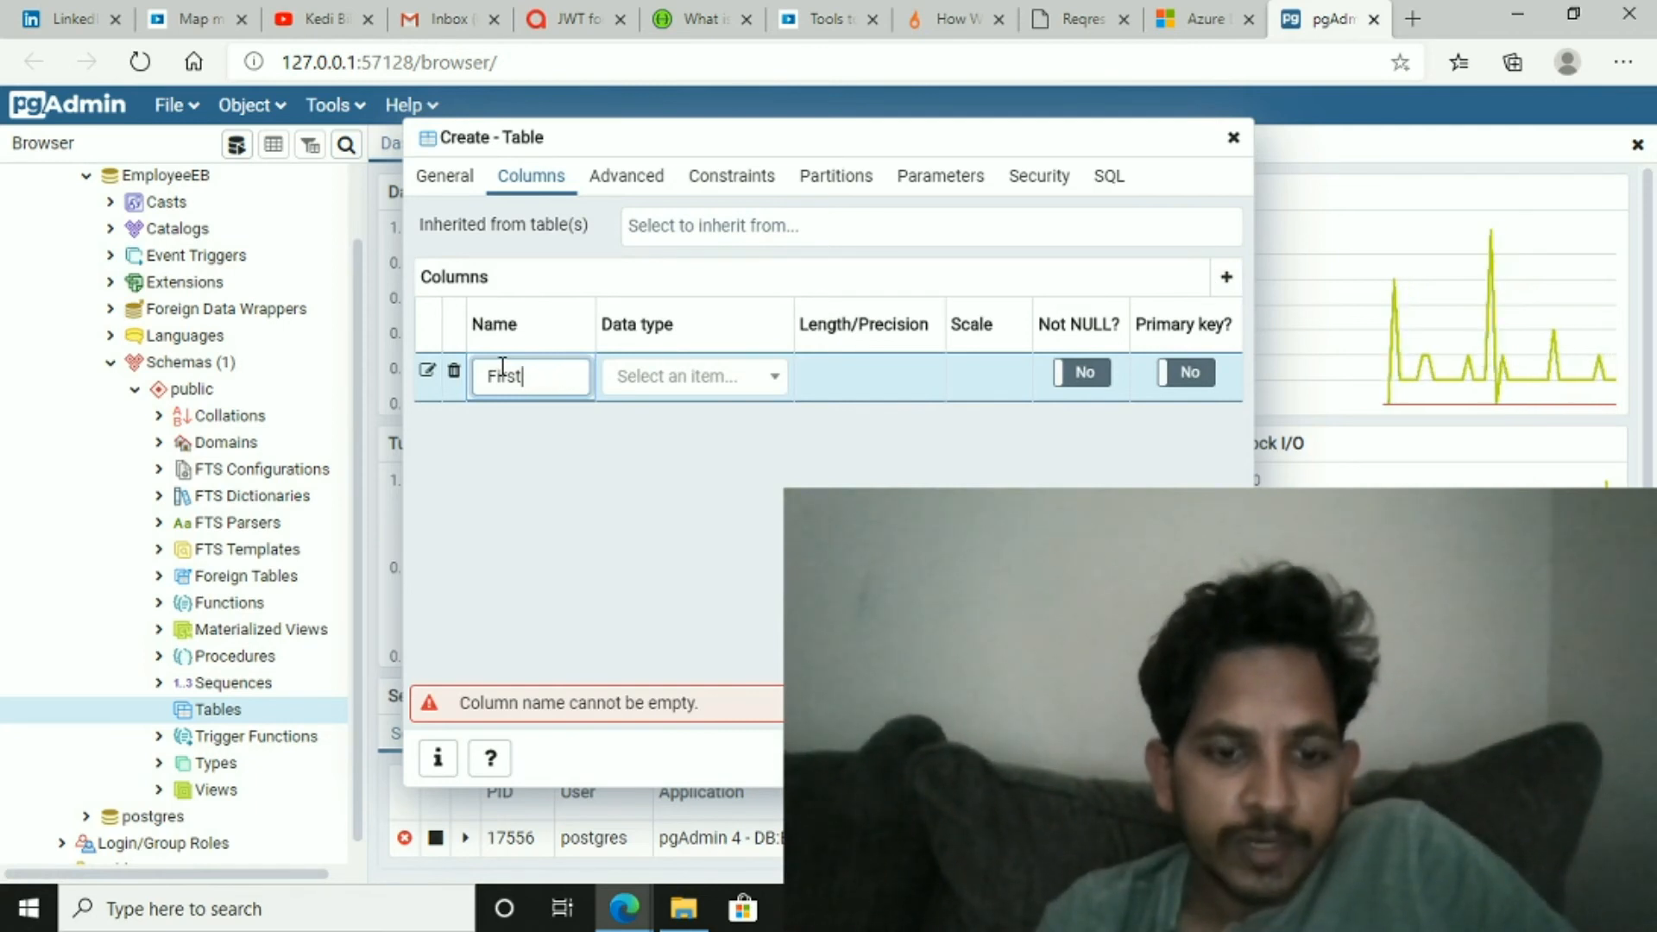
text(Name)
key(Tab)
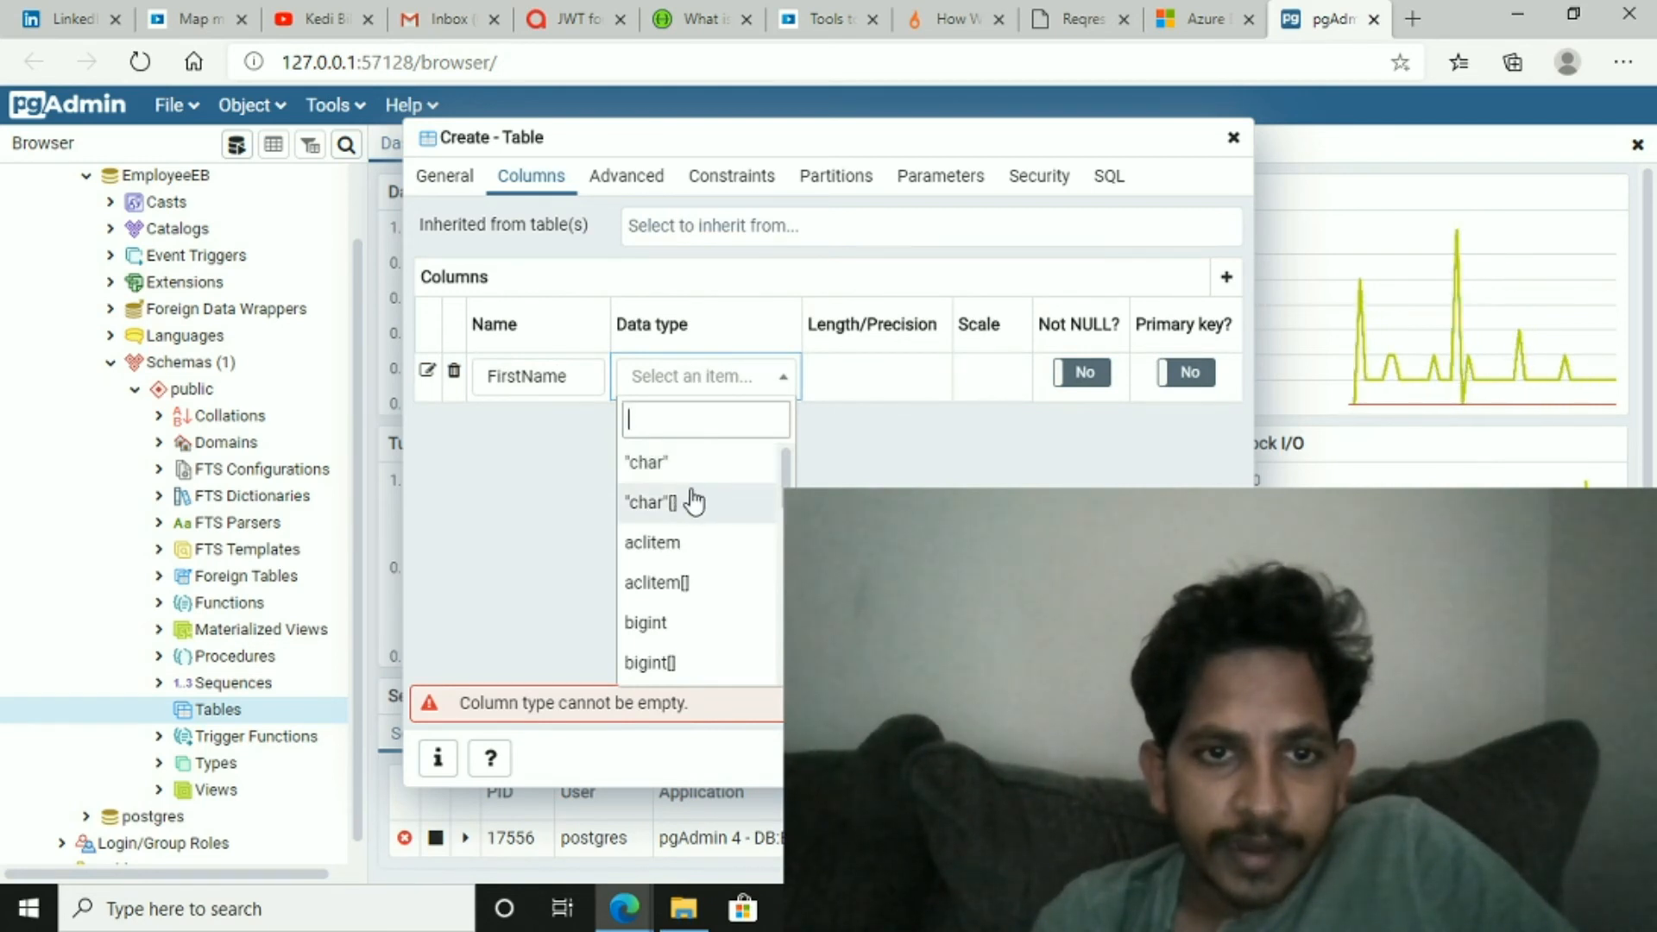
- Set FirstName's data type to character varying and mark it Not NULL, leaving it not a primary key
scroll(695, 502, down, 2)
scroll(699, 500, down, 5)
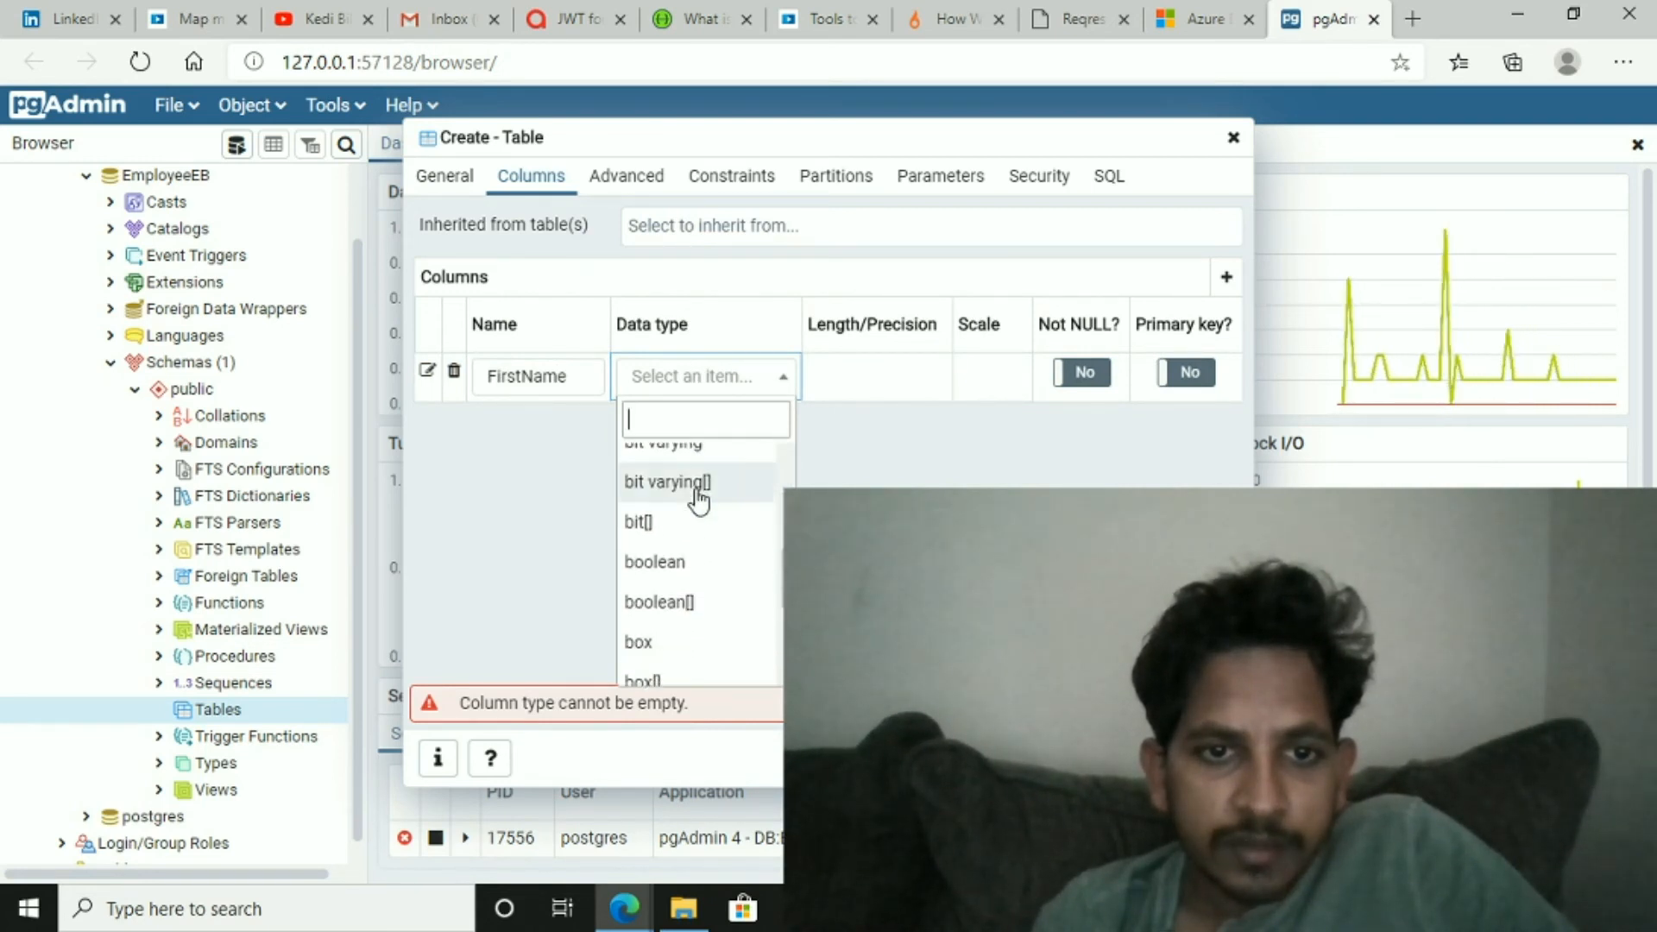
text(va)
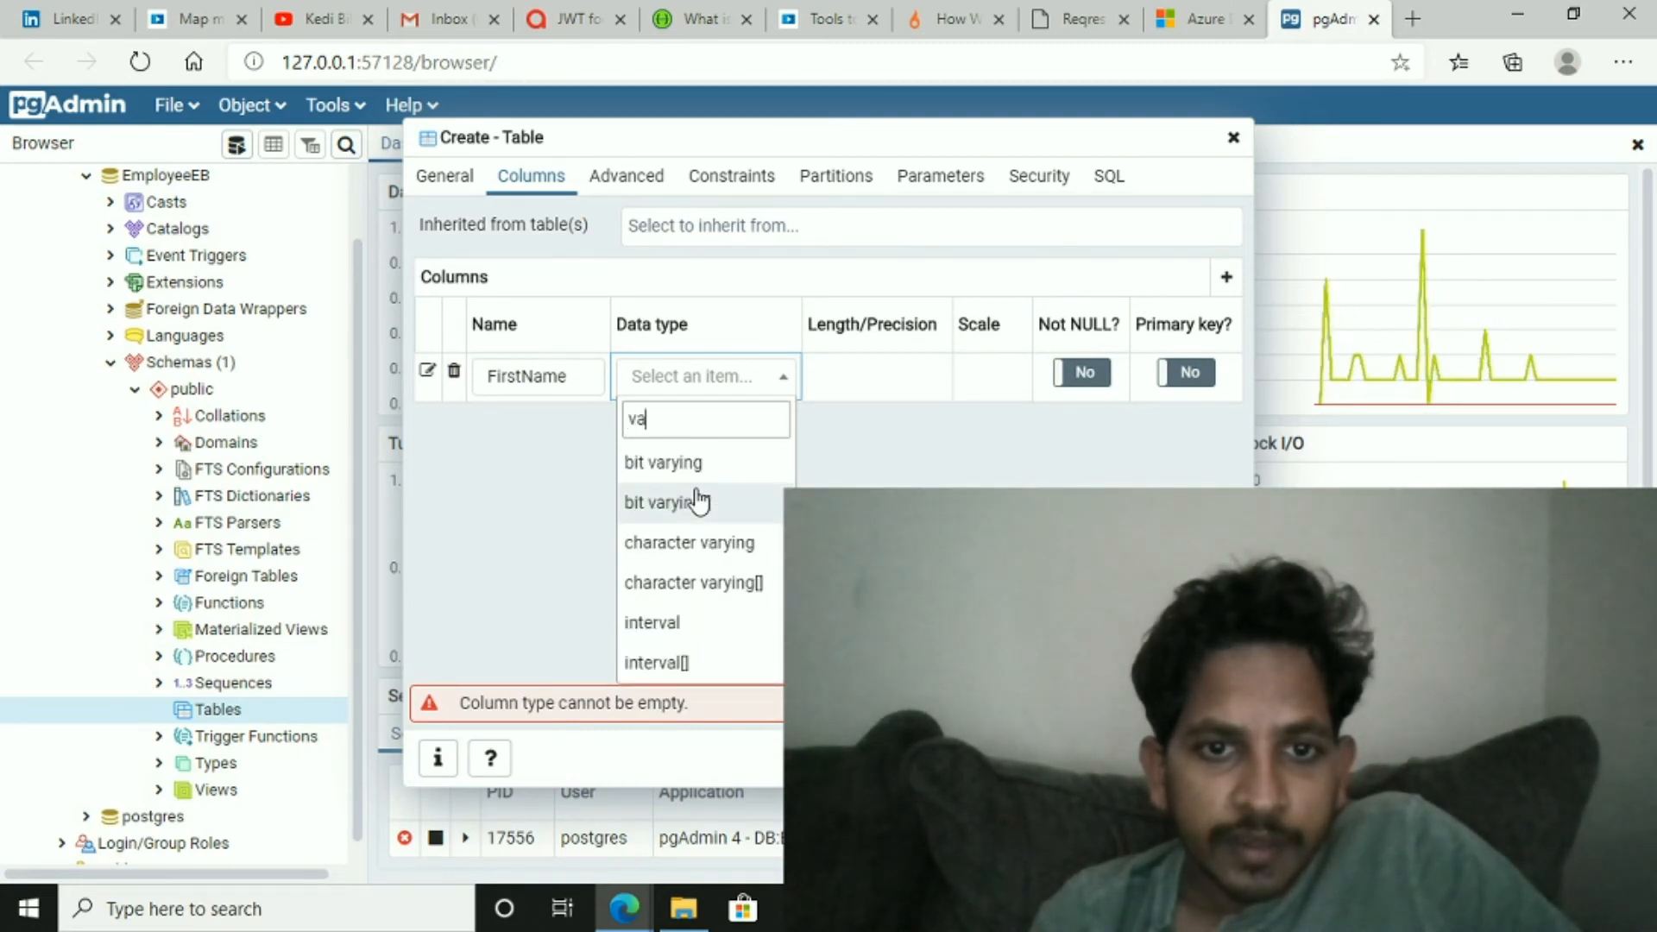
click(724, 557)
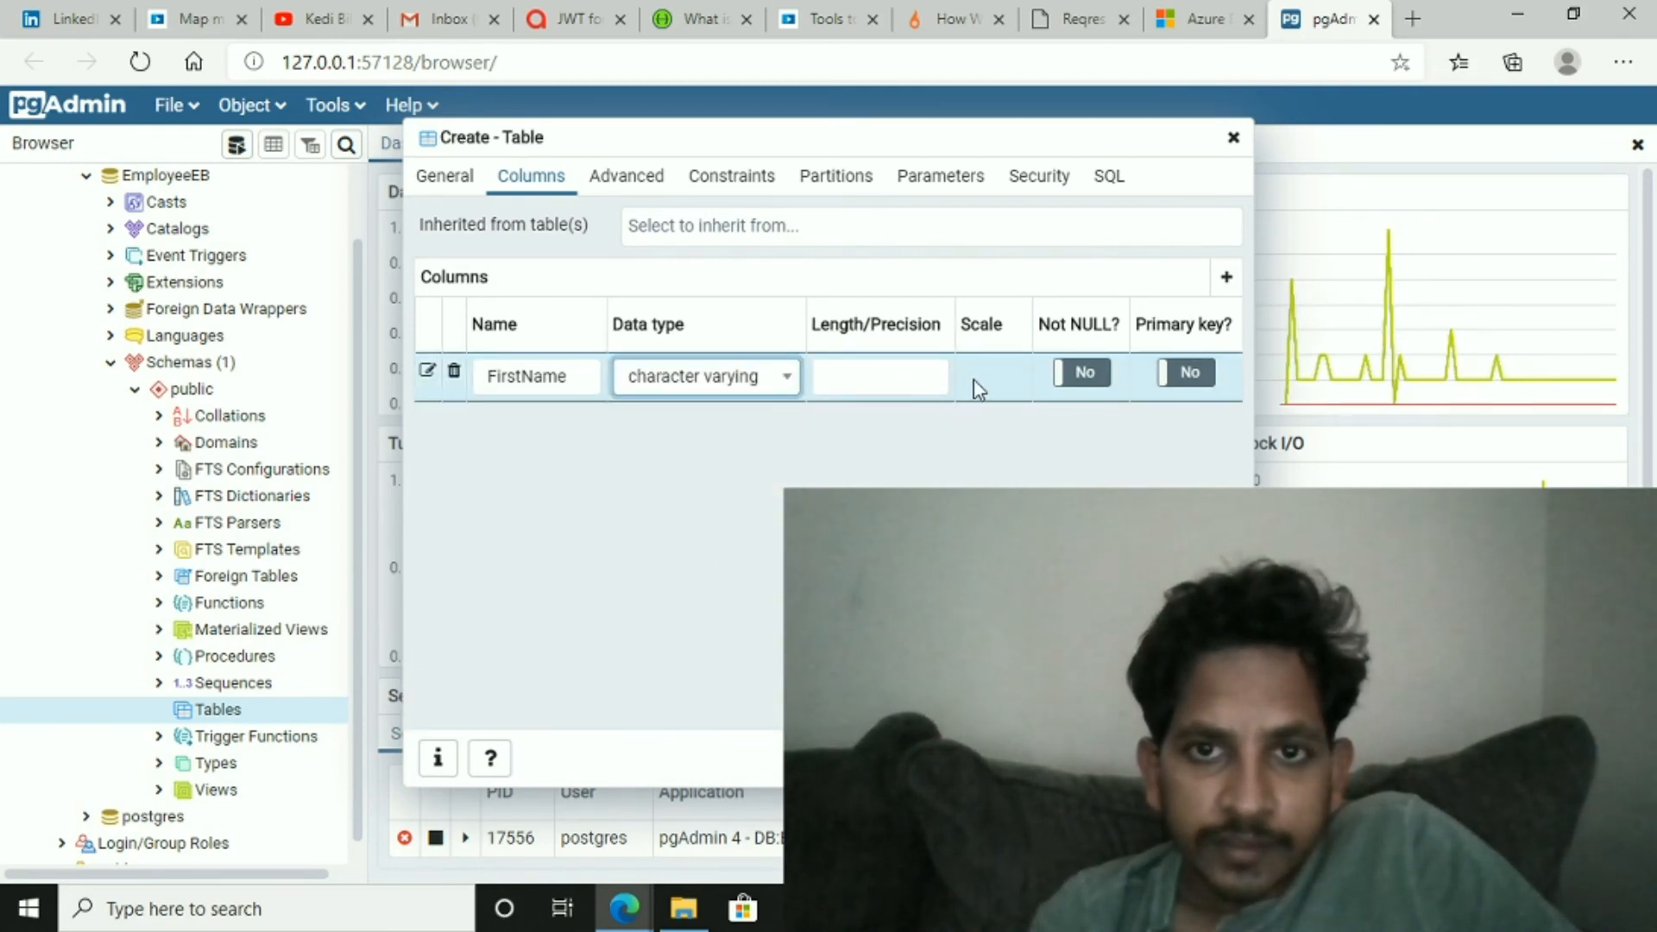
click(1086, 378)
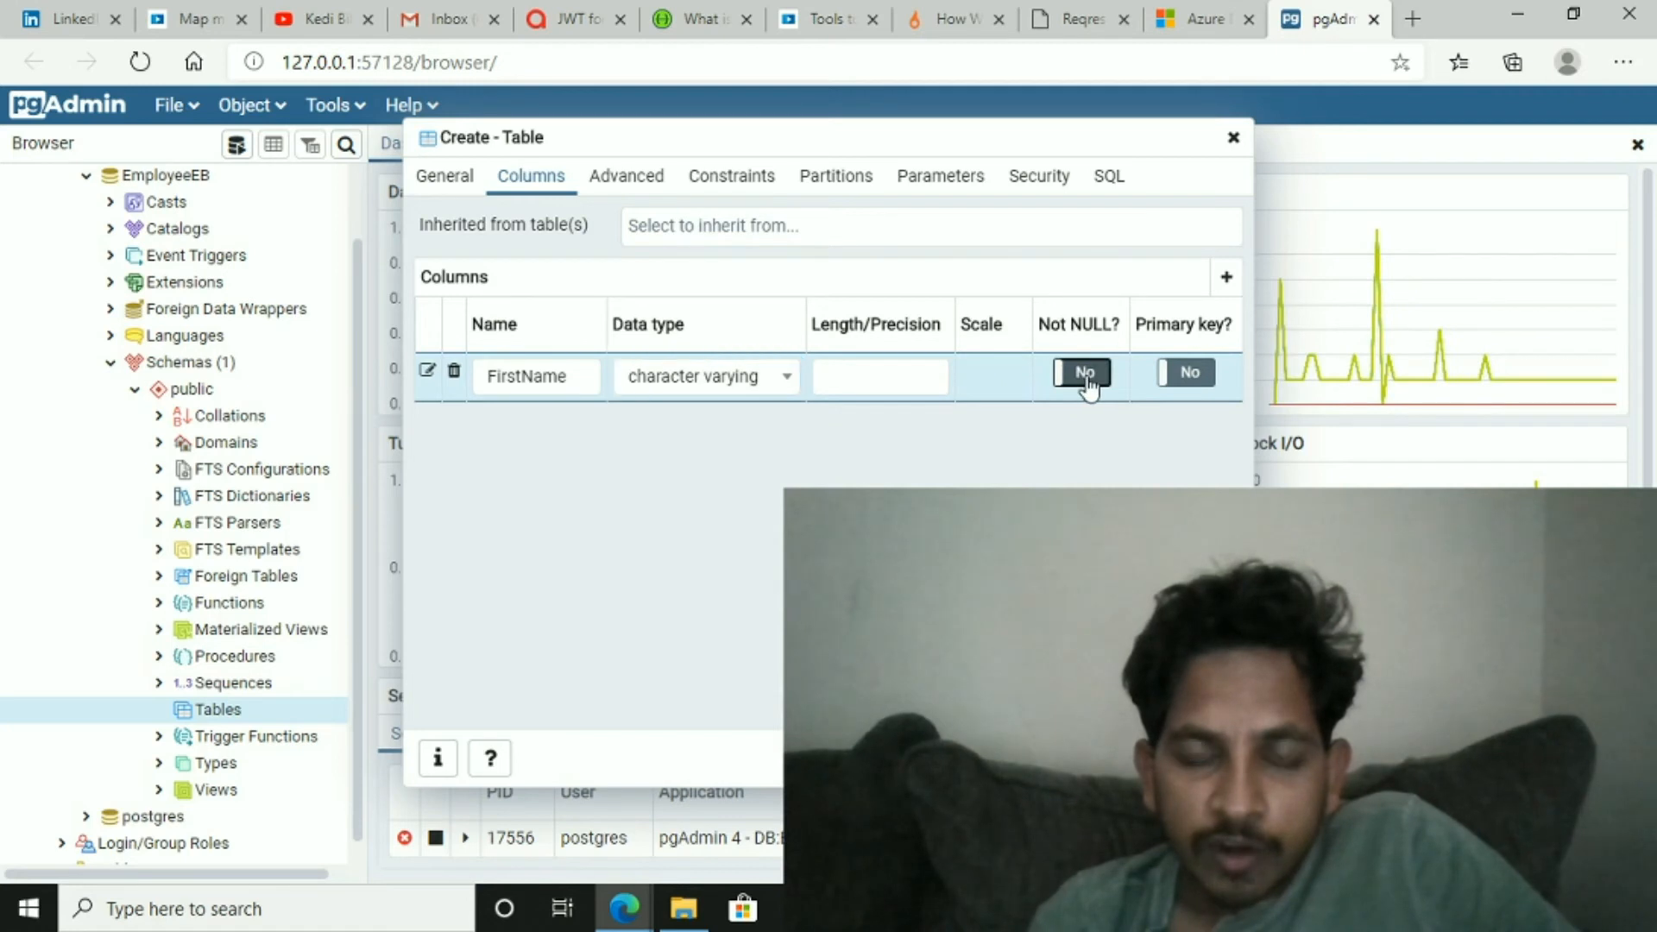
click(1086, 377)
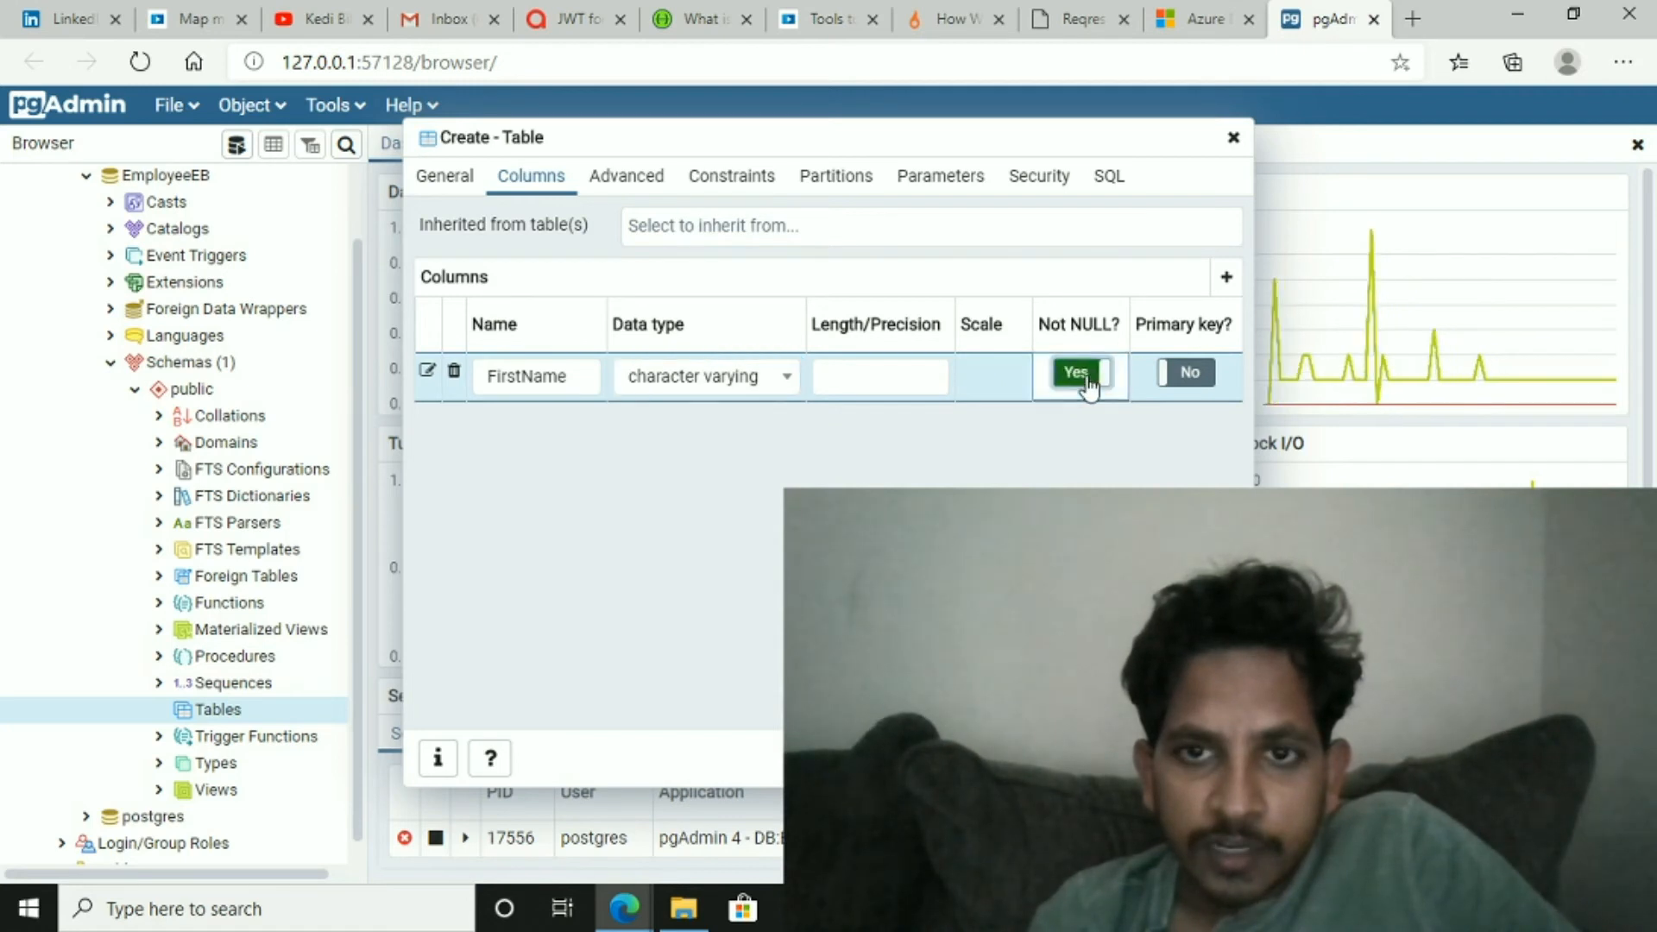
click(1183, 378)
click(1191, 380)
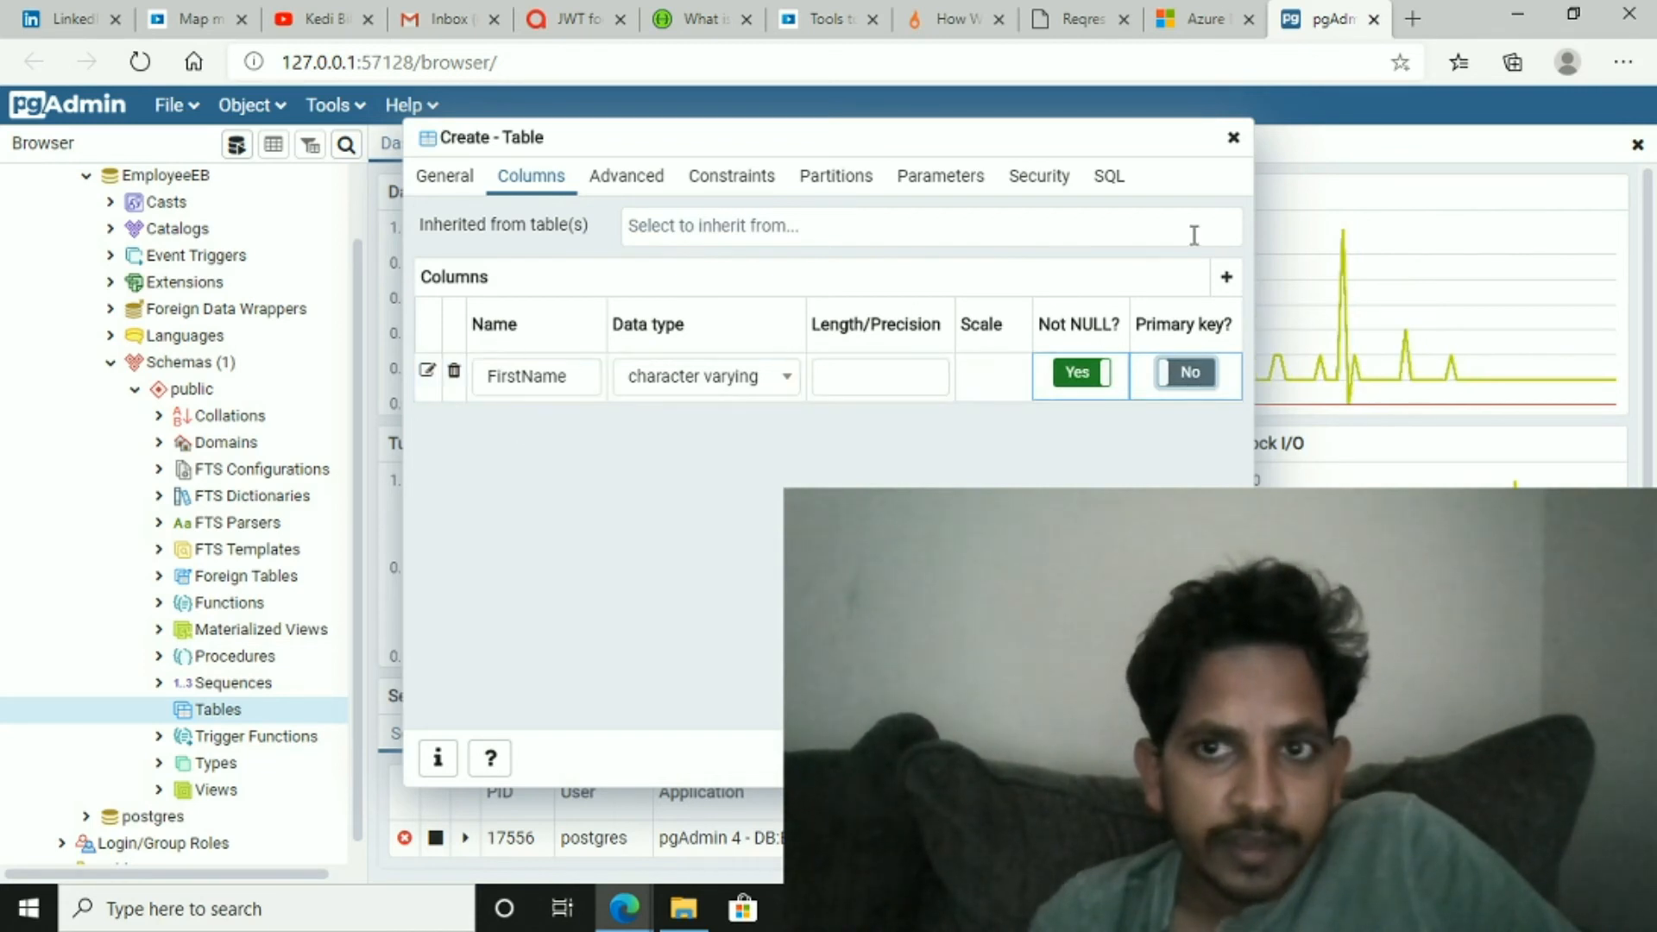
- Add a second column named LastName
click(1229, 280)
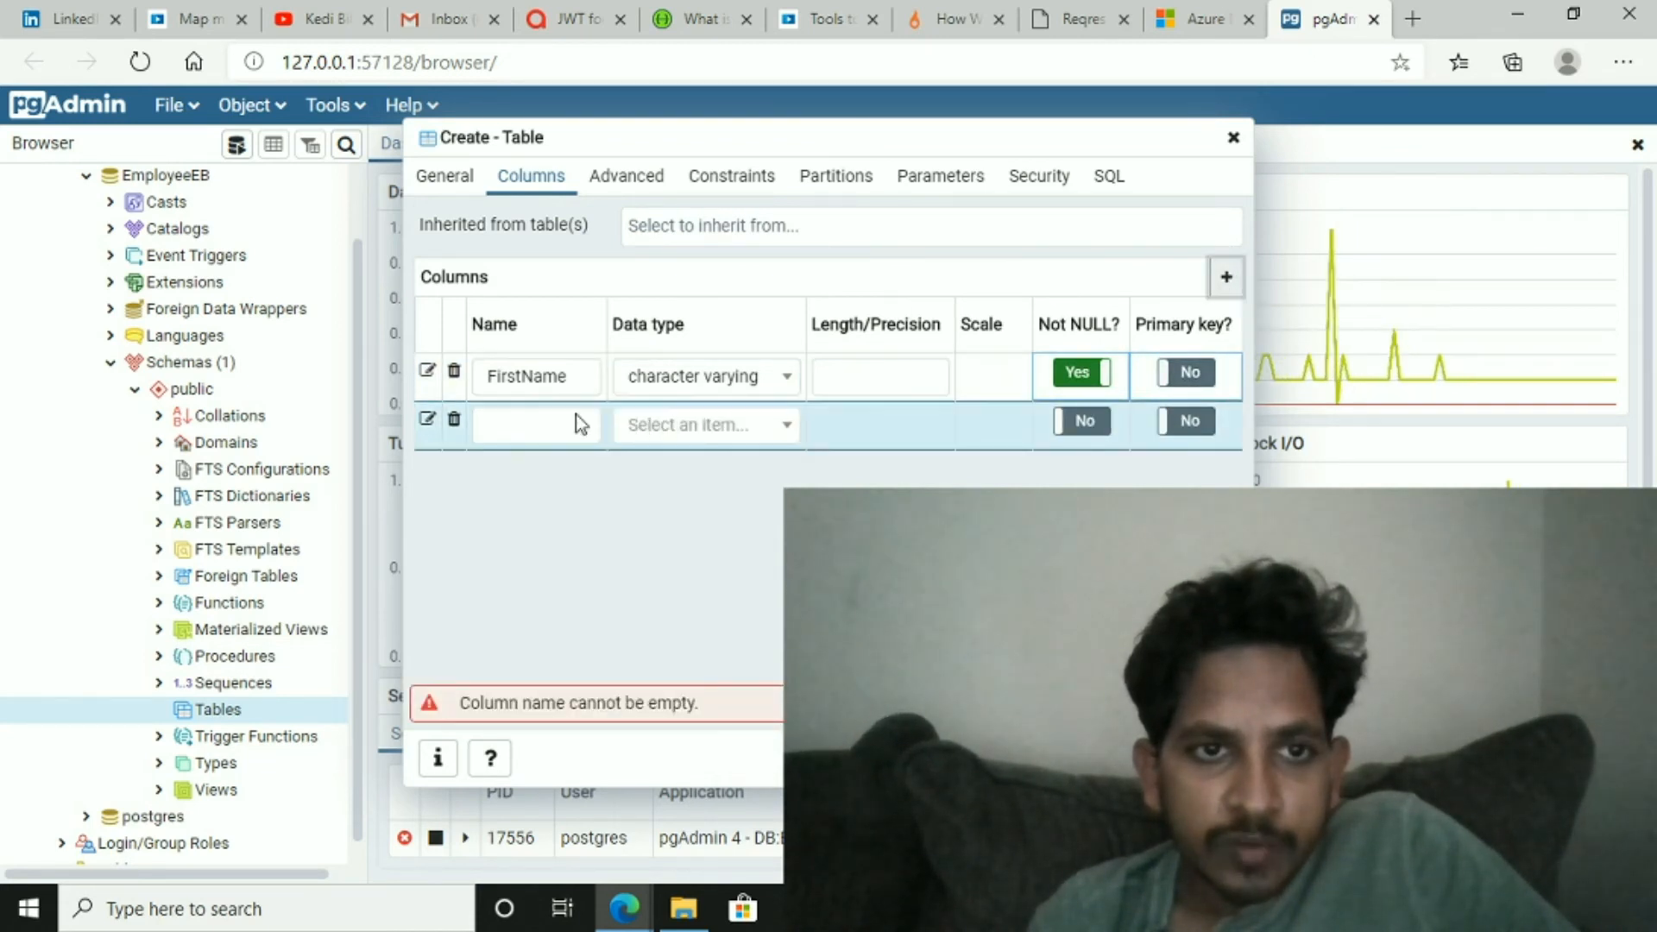
click(492, 429)
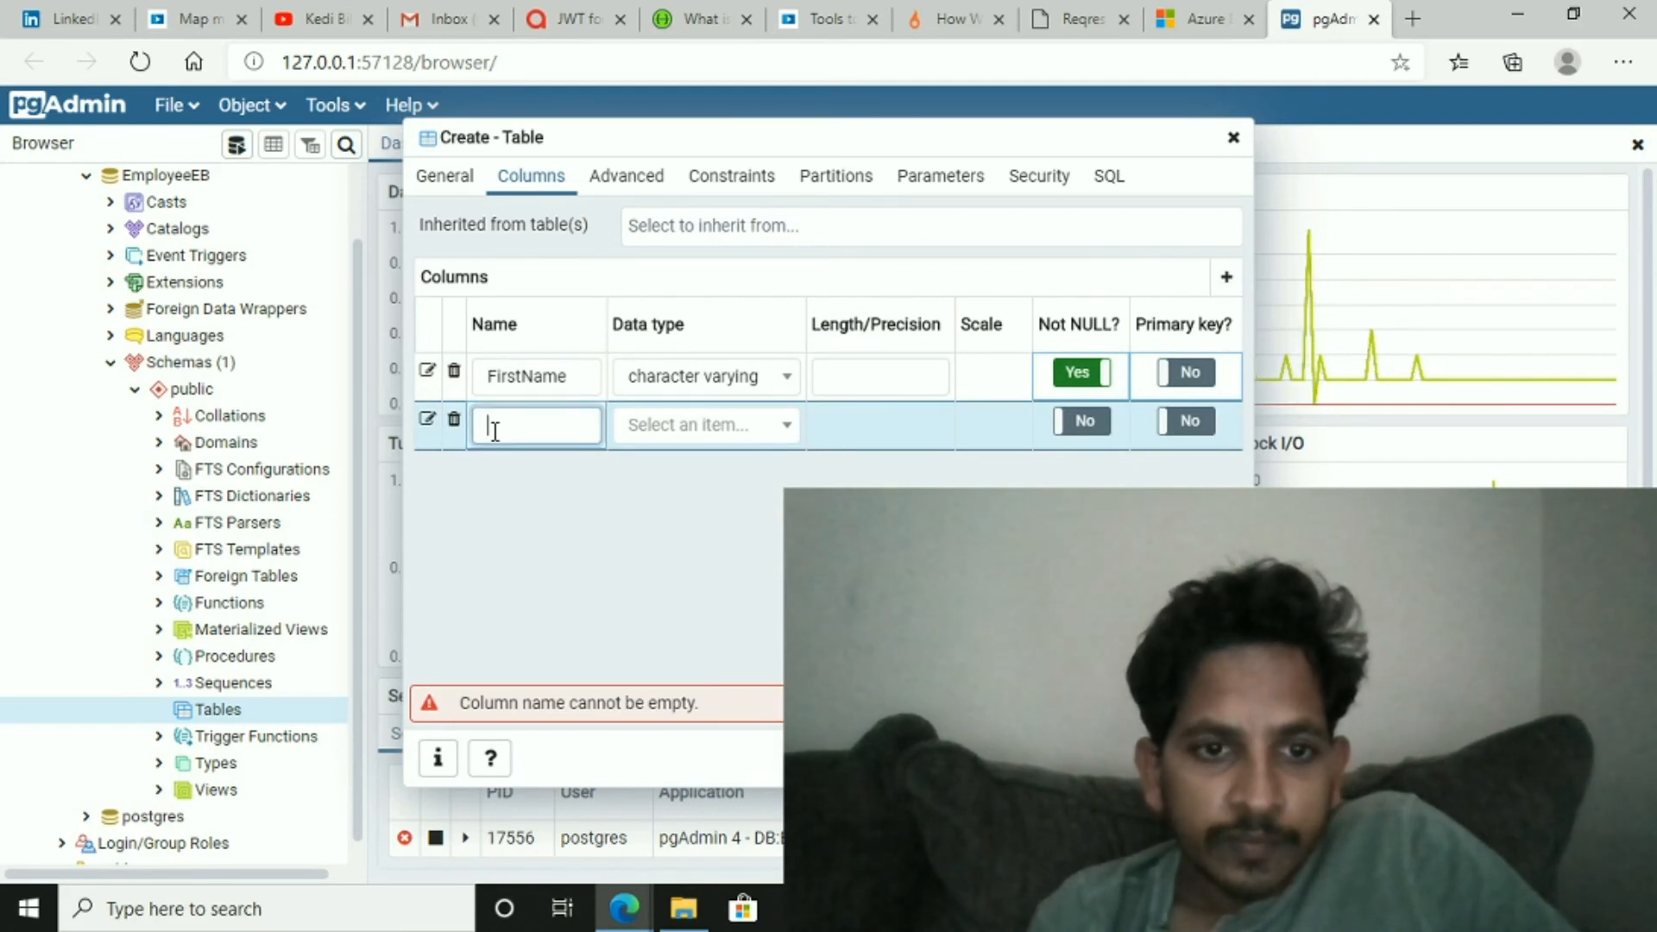
text(last)
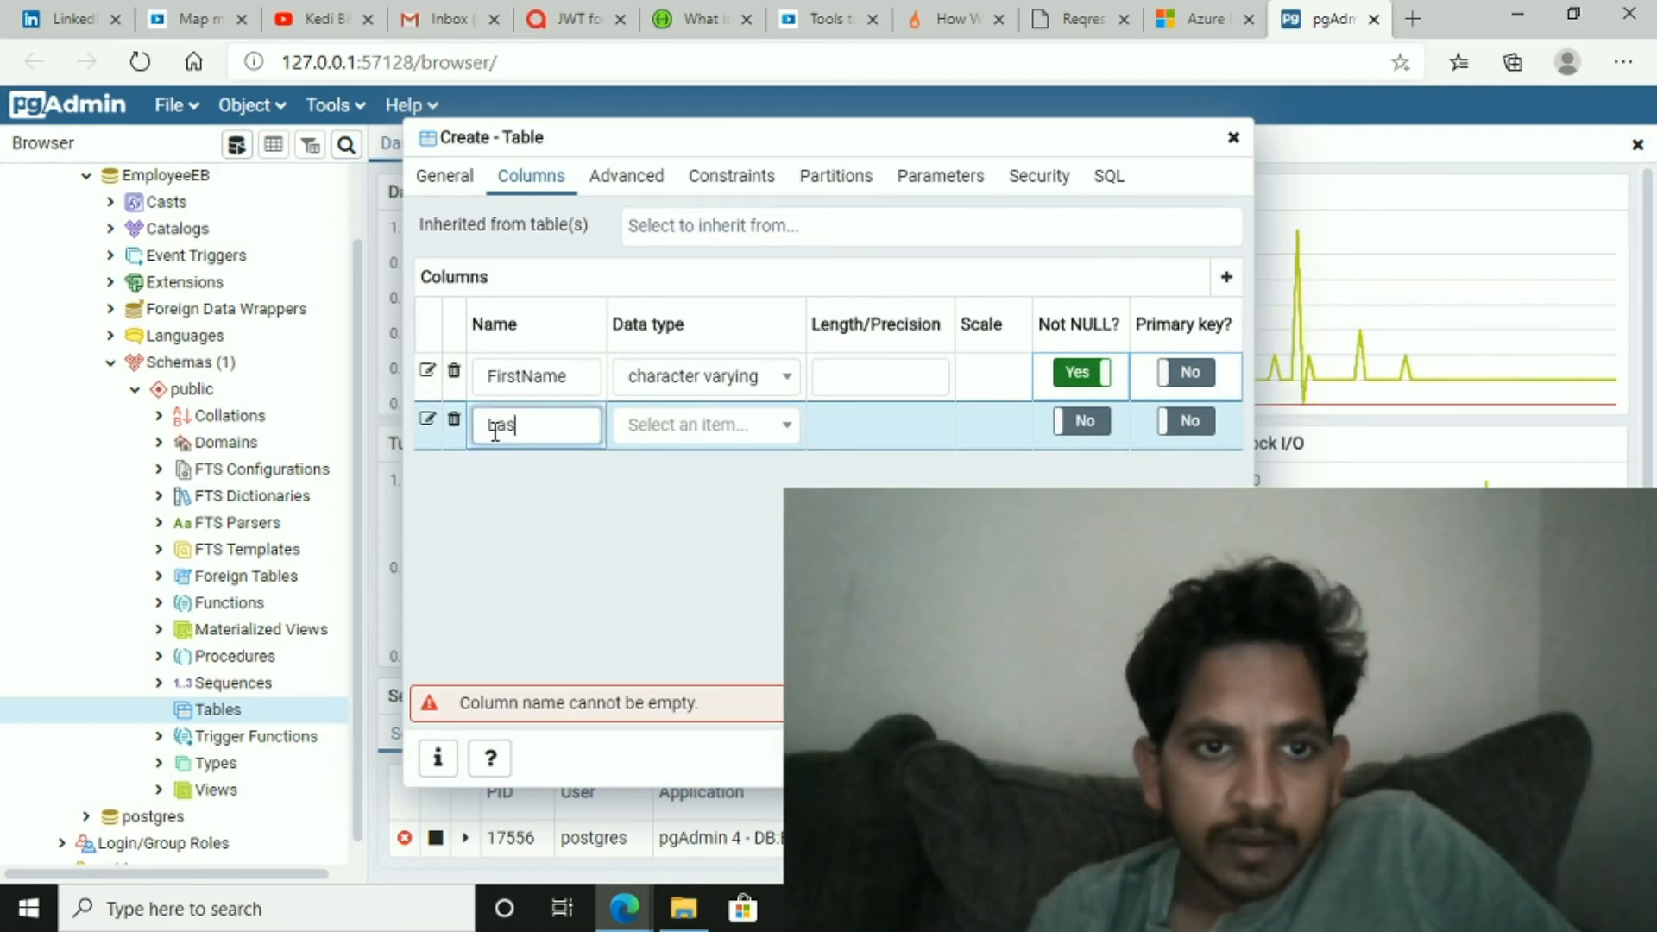
text(t)
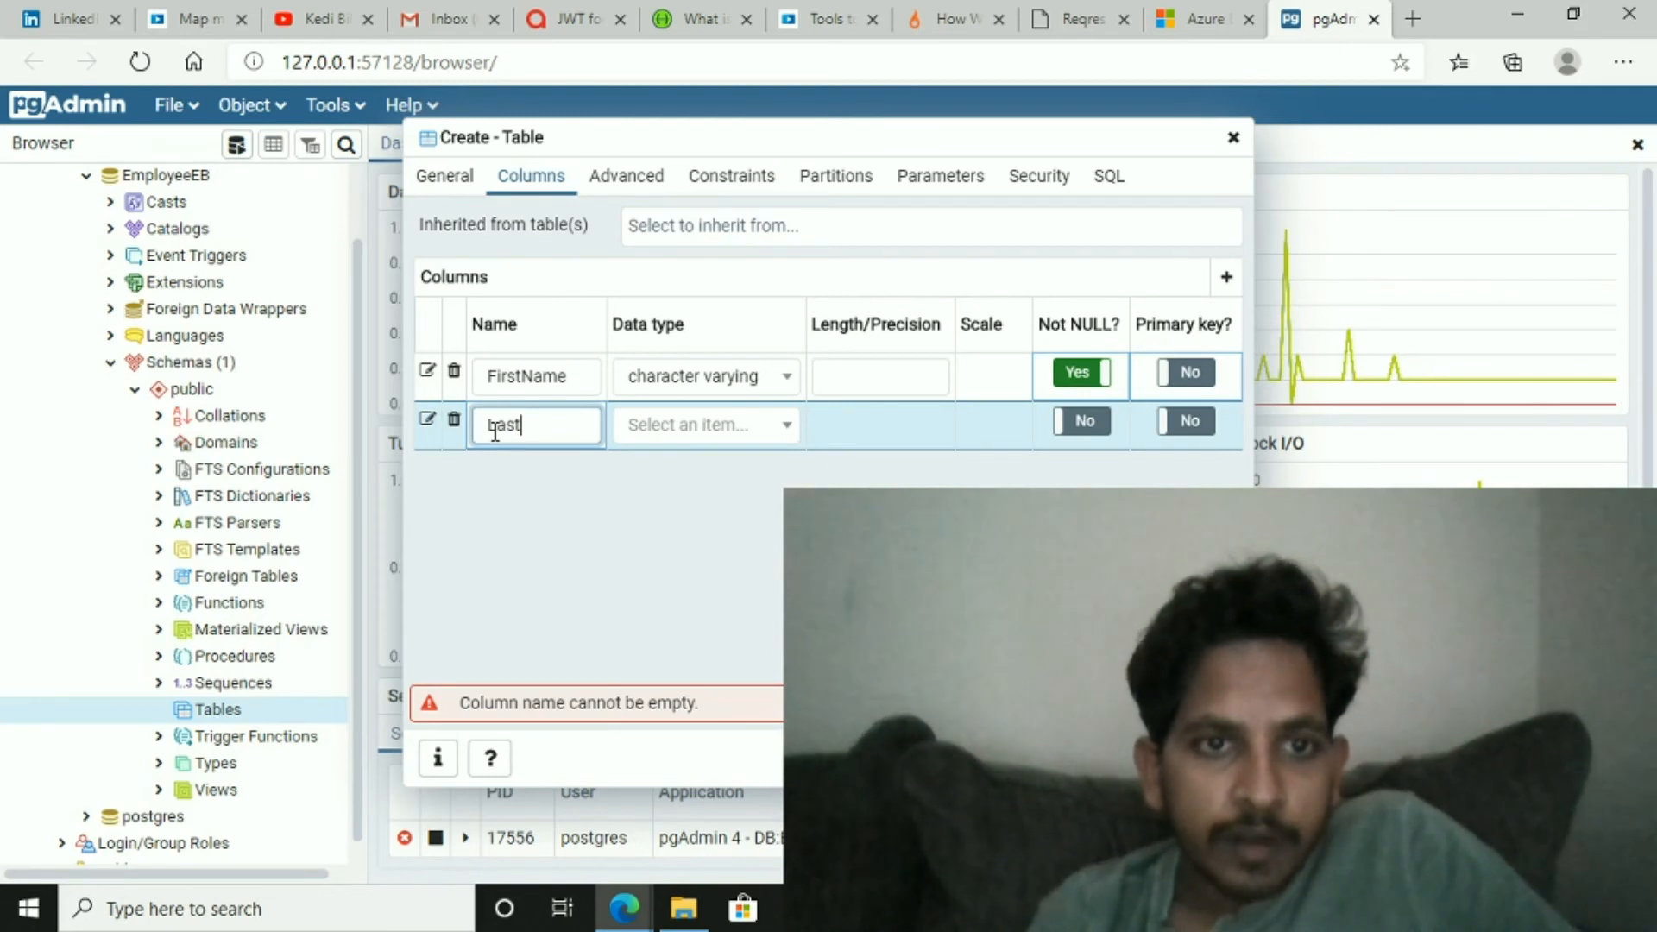
text(Name)
key(Tab)
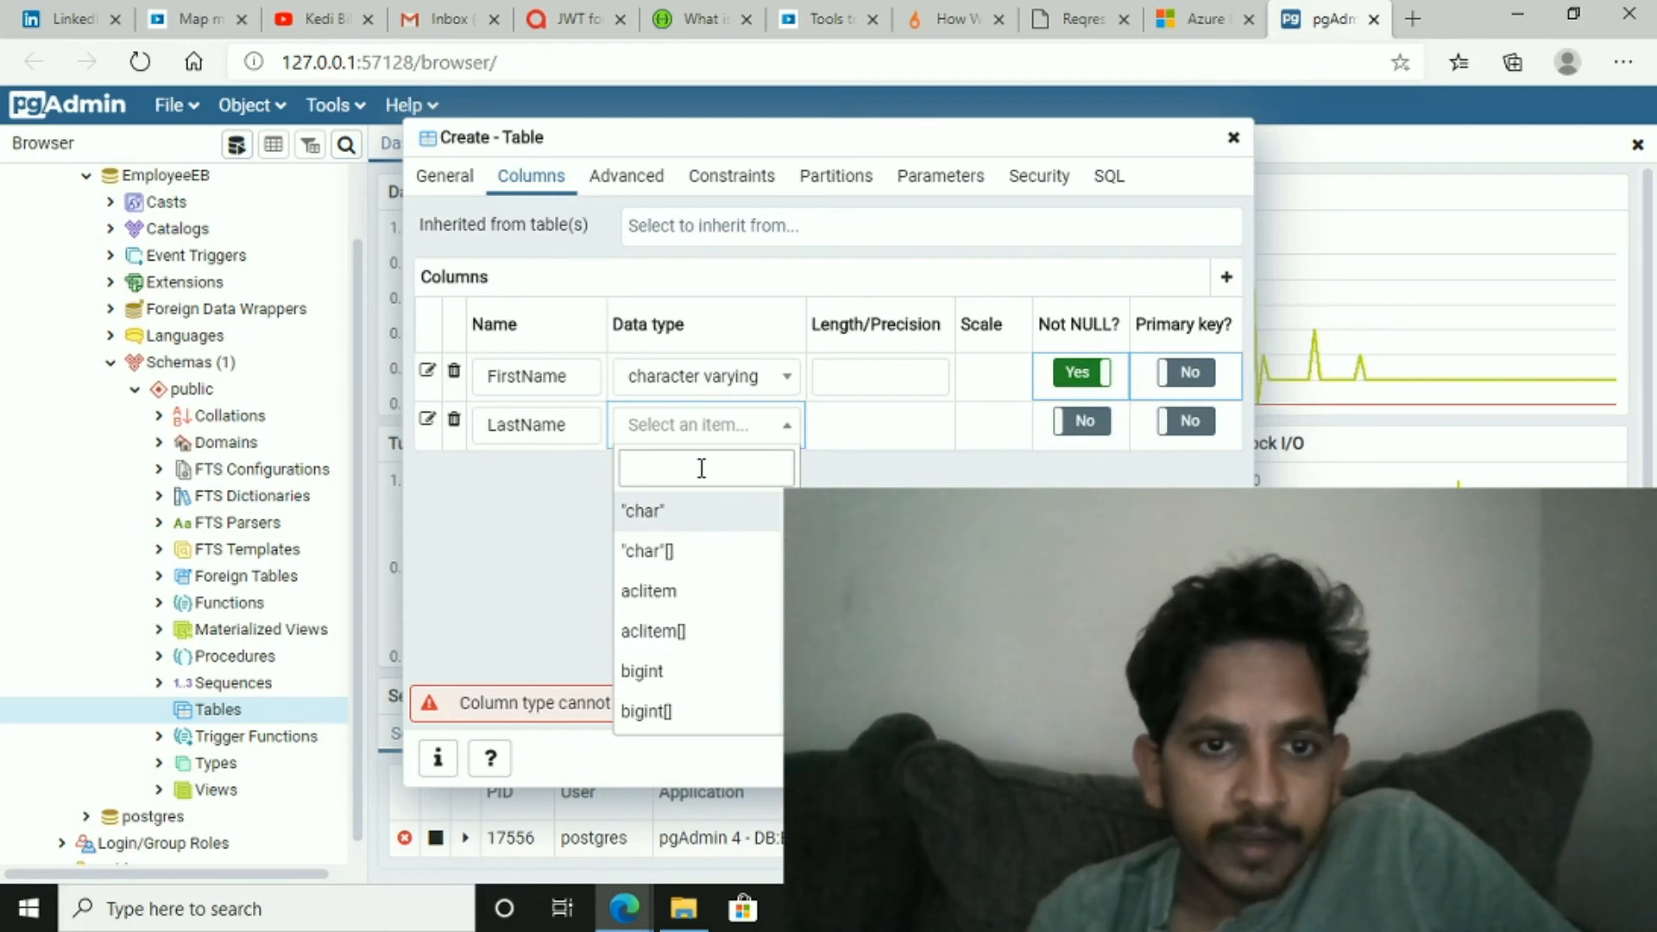
- Set LastName's data type to character varying and mark it Not NULL
text(cha)
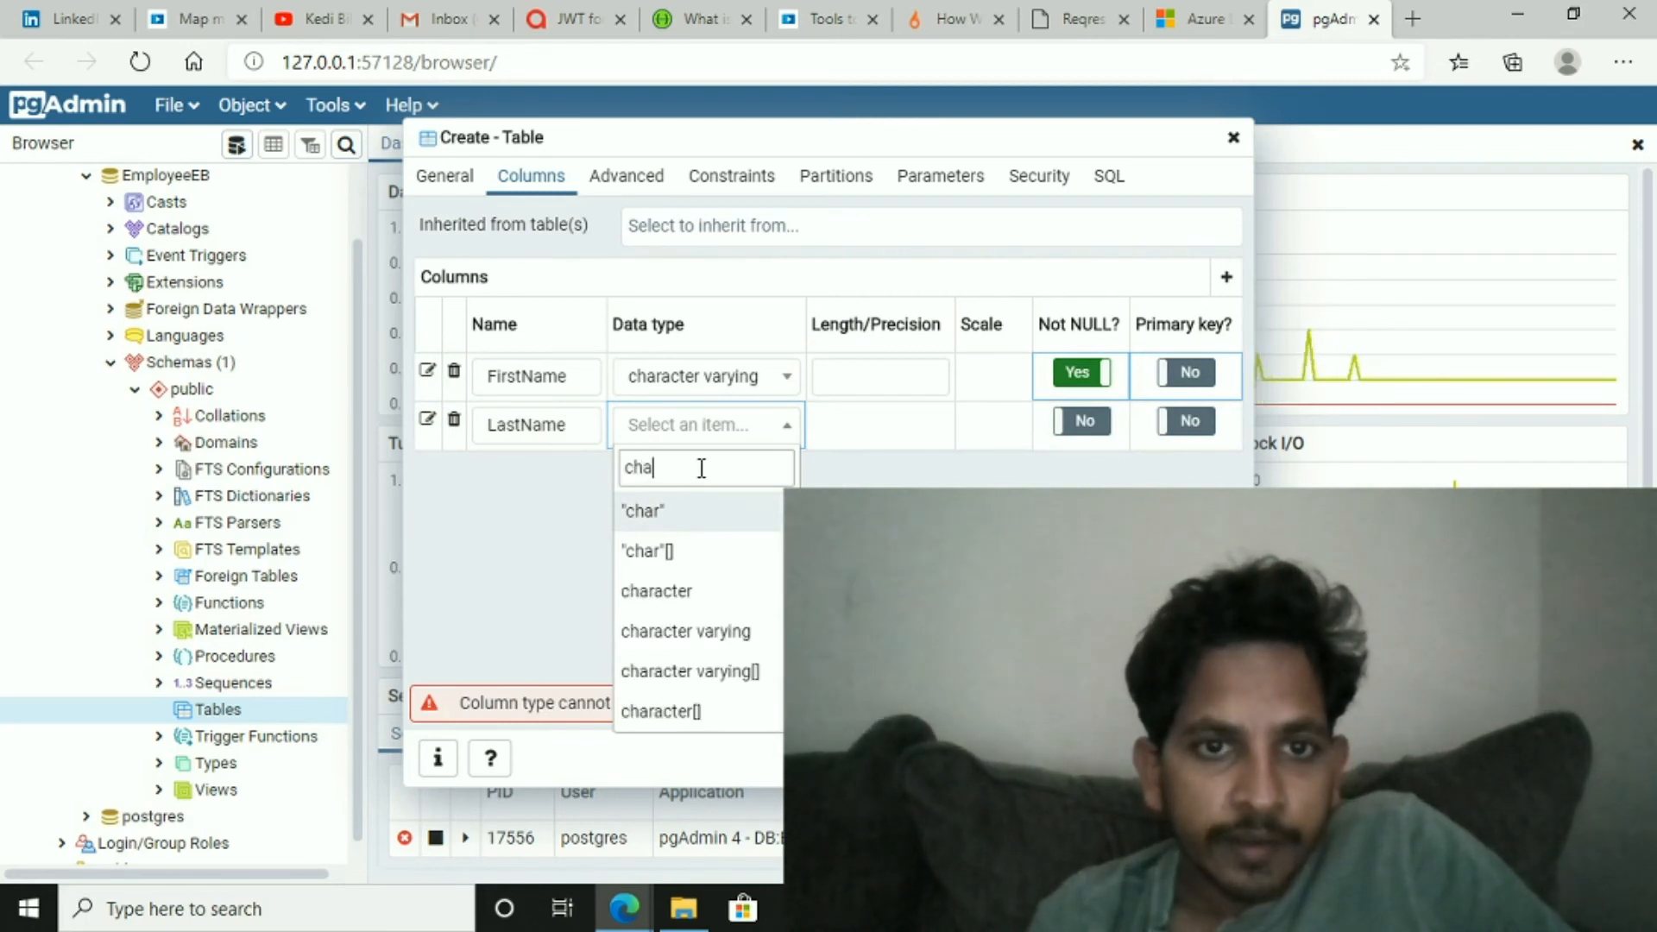
click(699, 633)
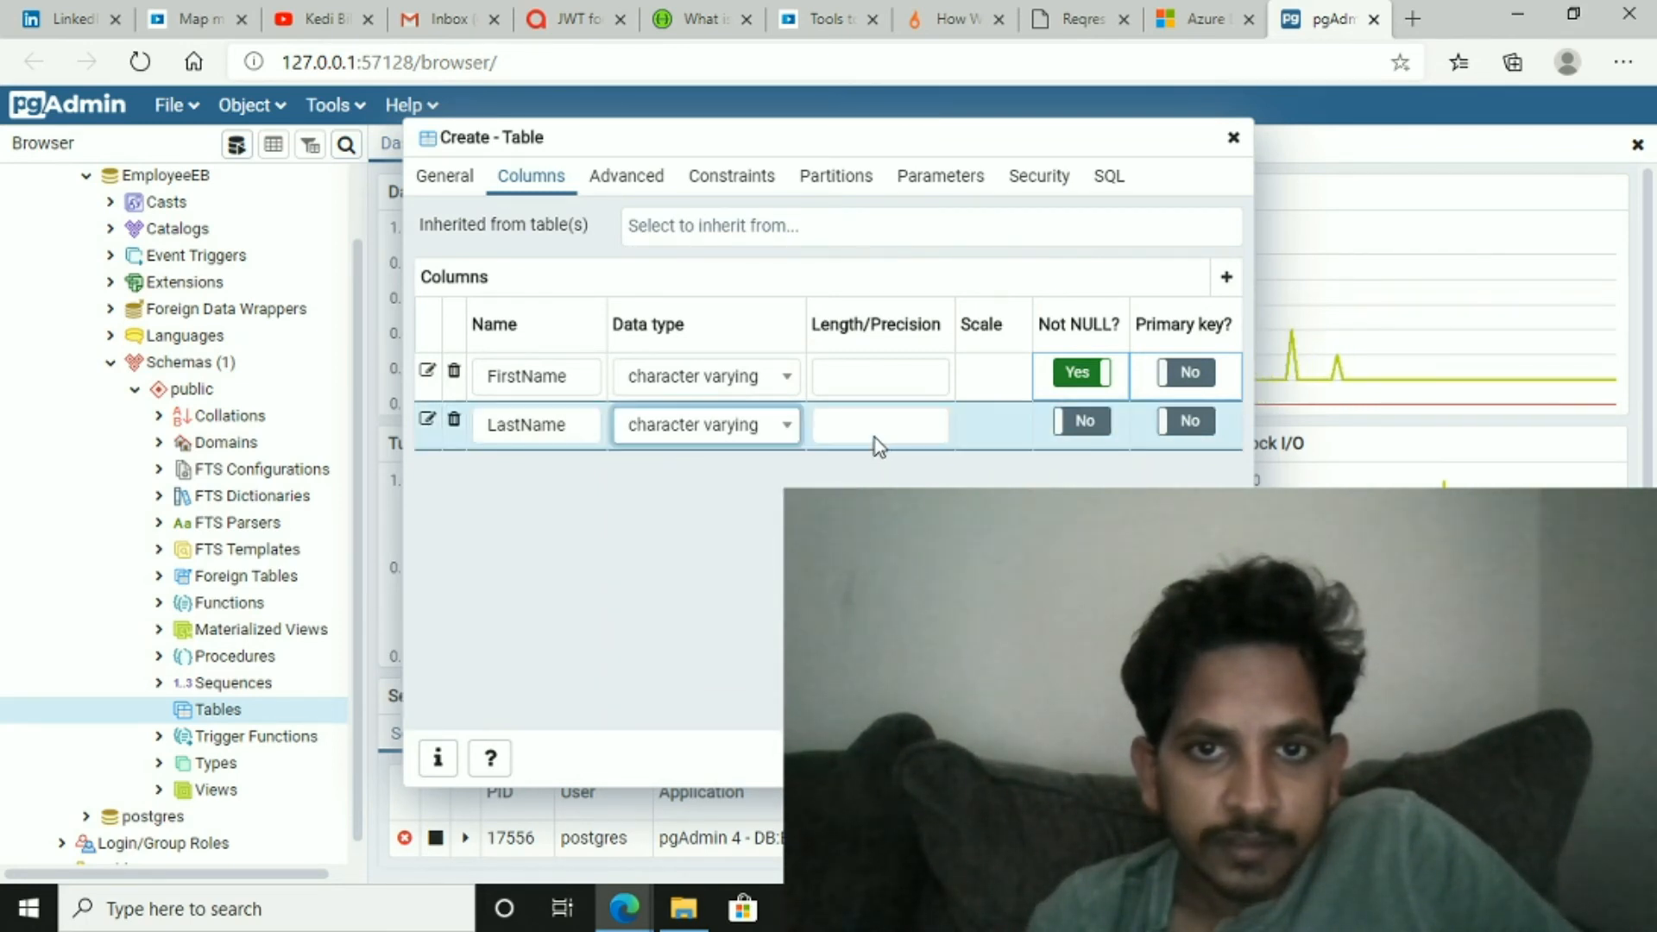
click(1087, 423)
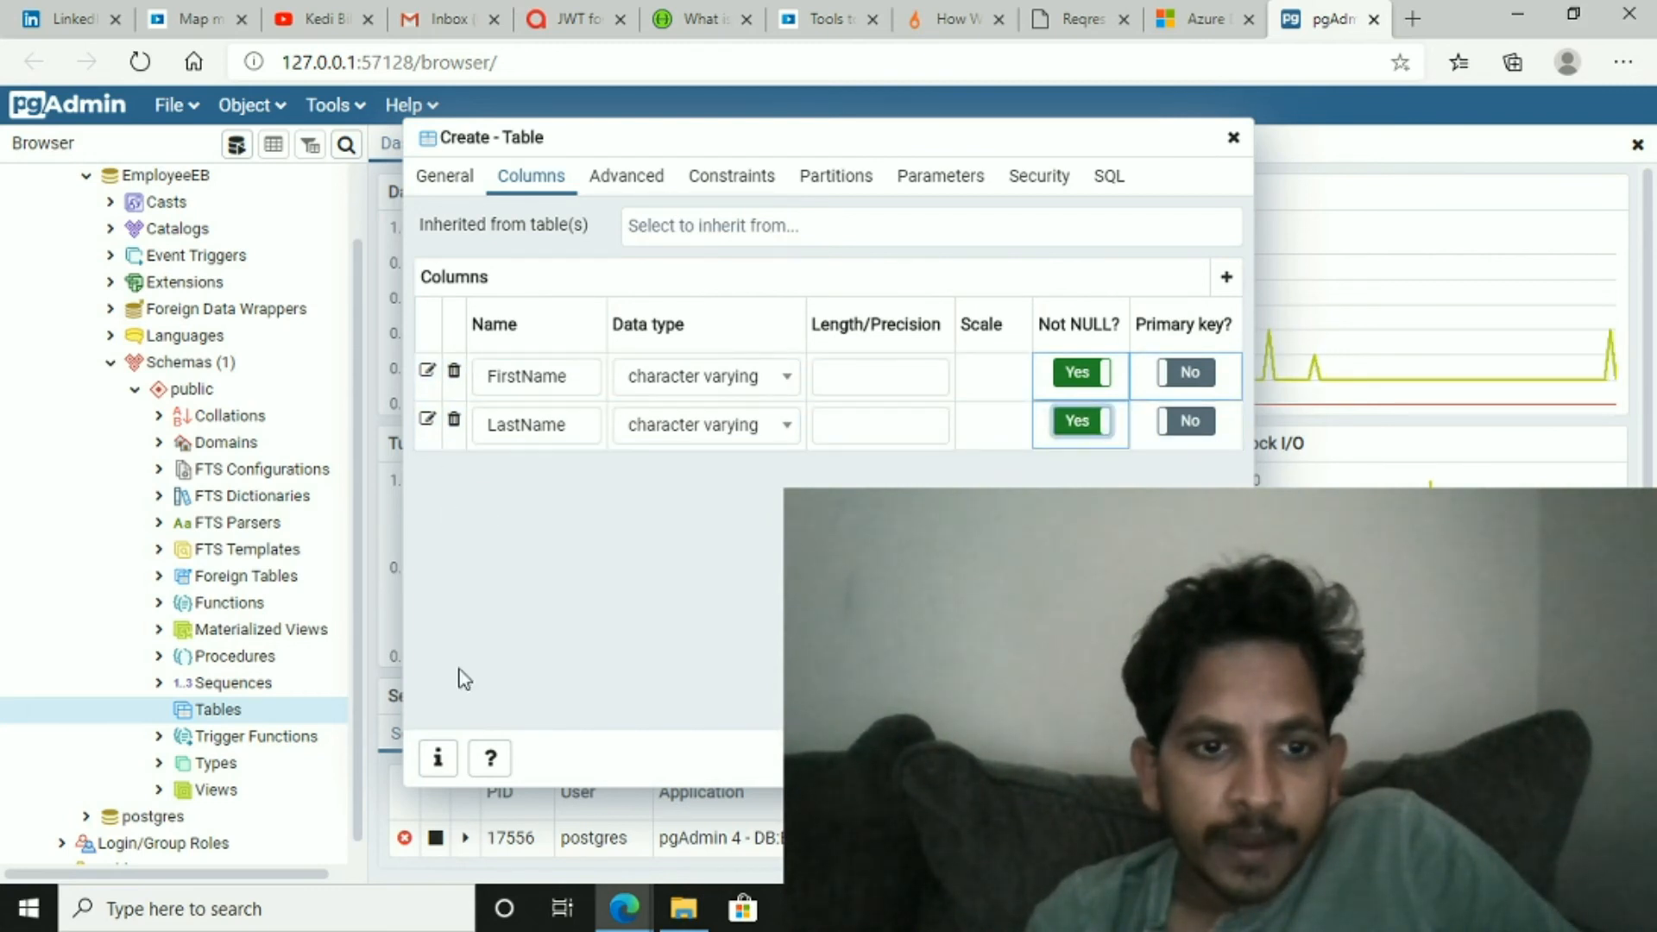
click(1227, 277)
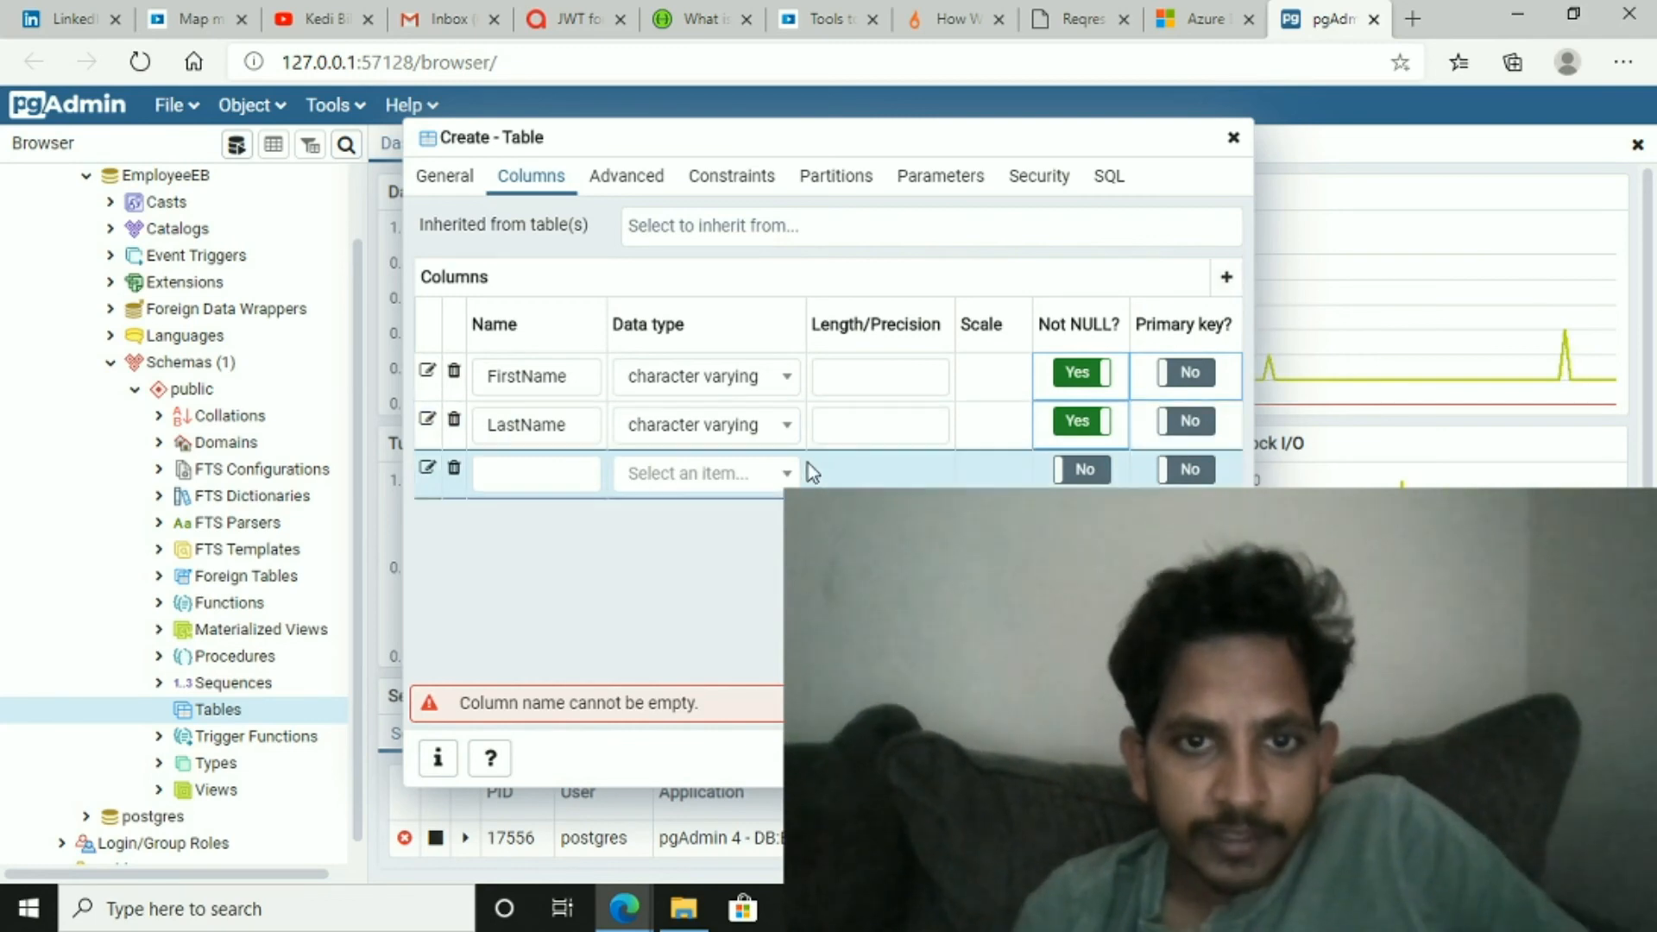
click(454, 469)
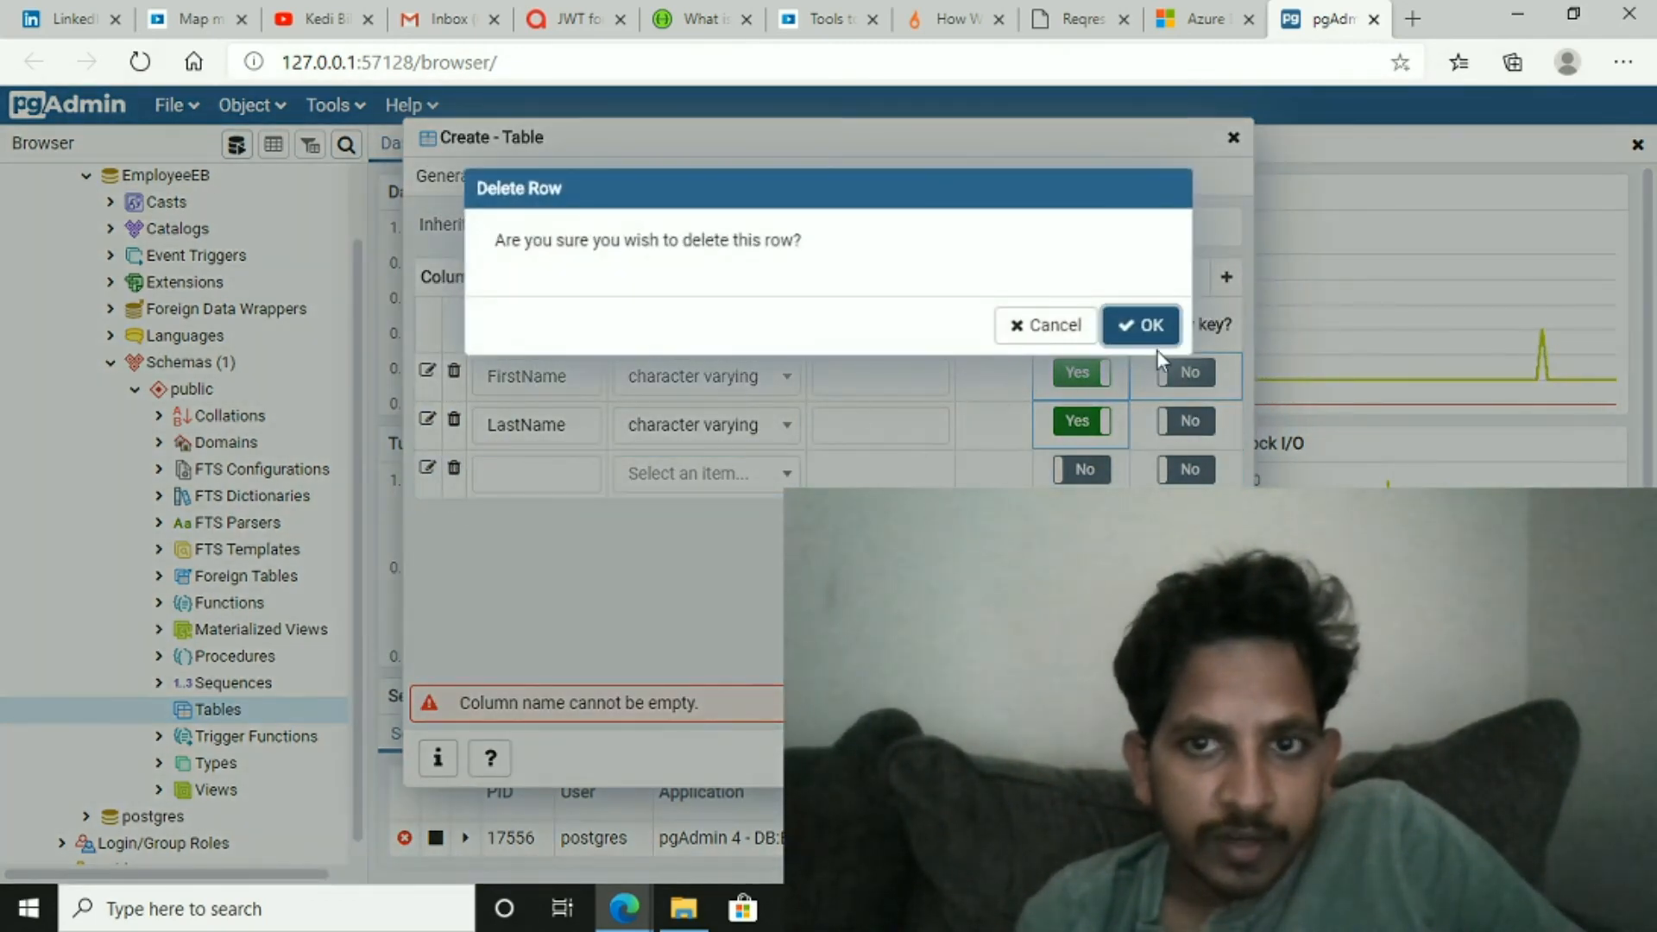
click(1053, 325)
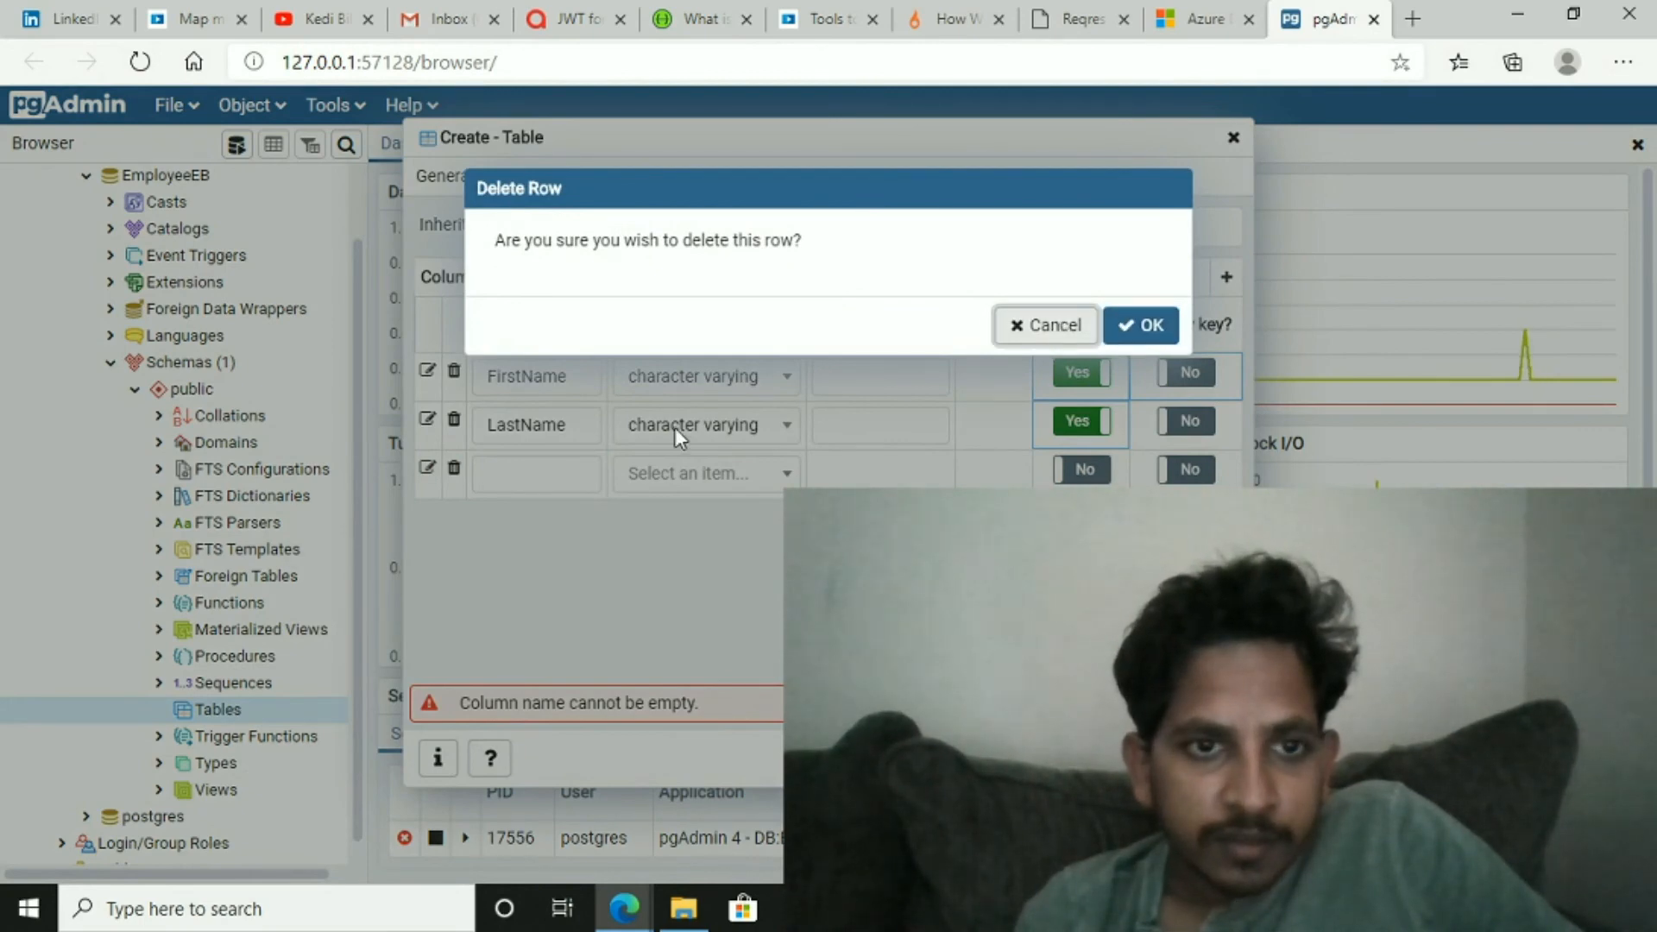
click(1151, 327)
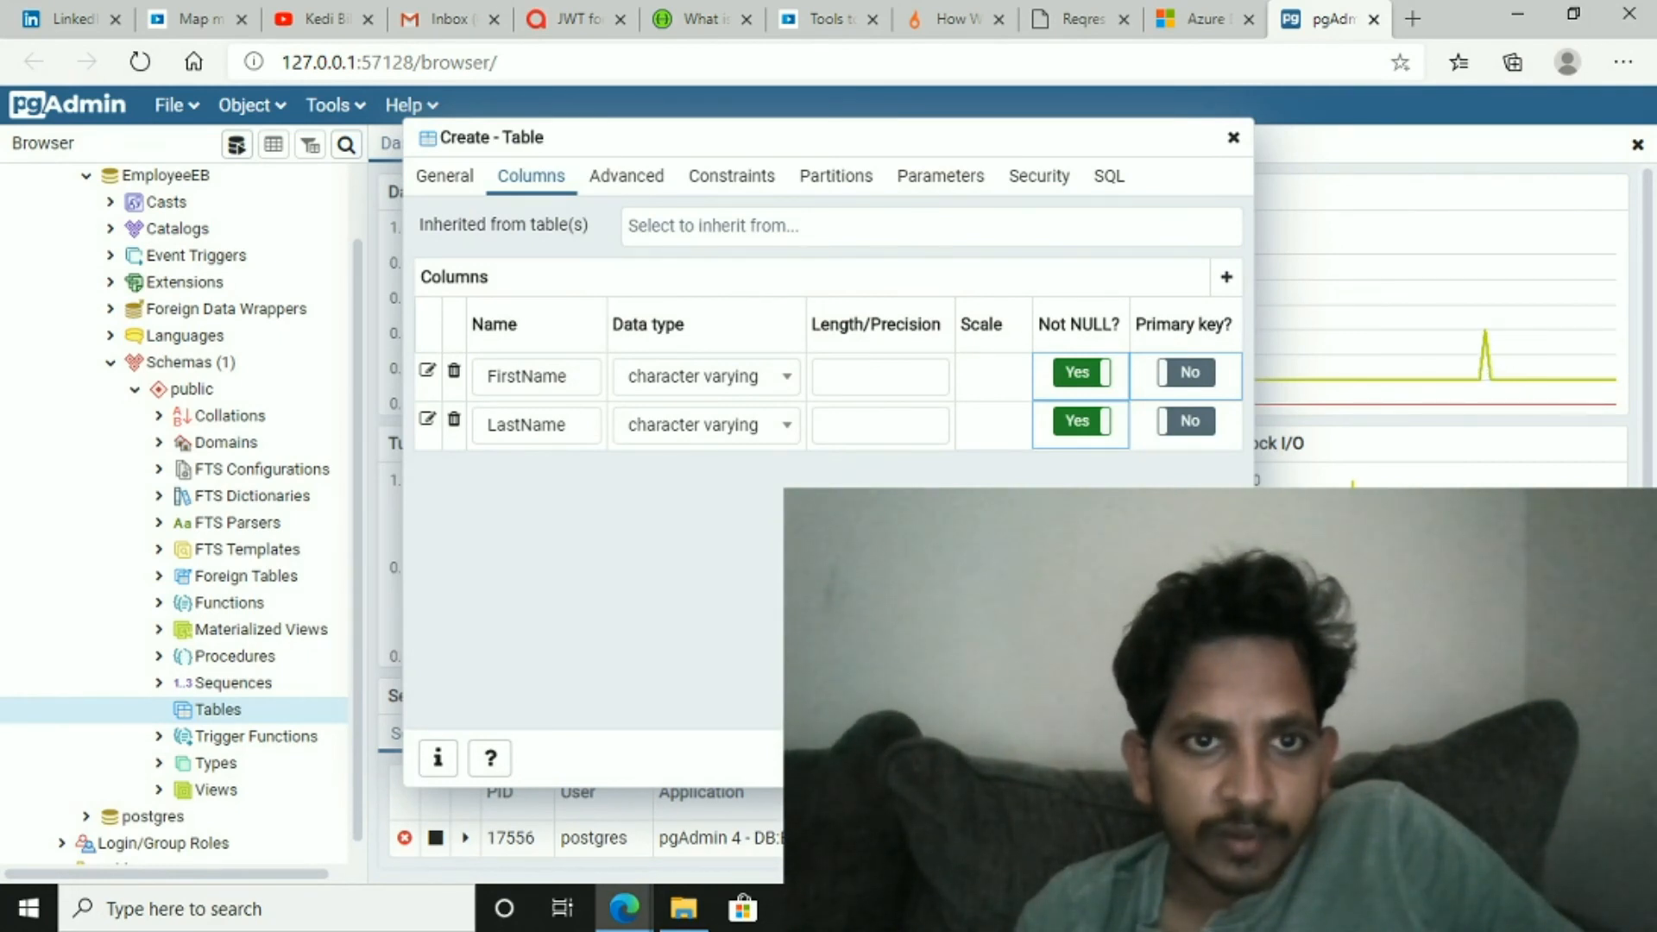
- Confirm LastName's character varying type and save the Employee table
click(703, 425)
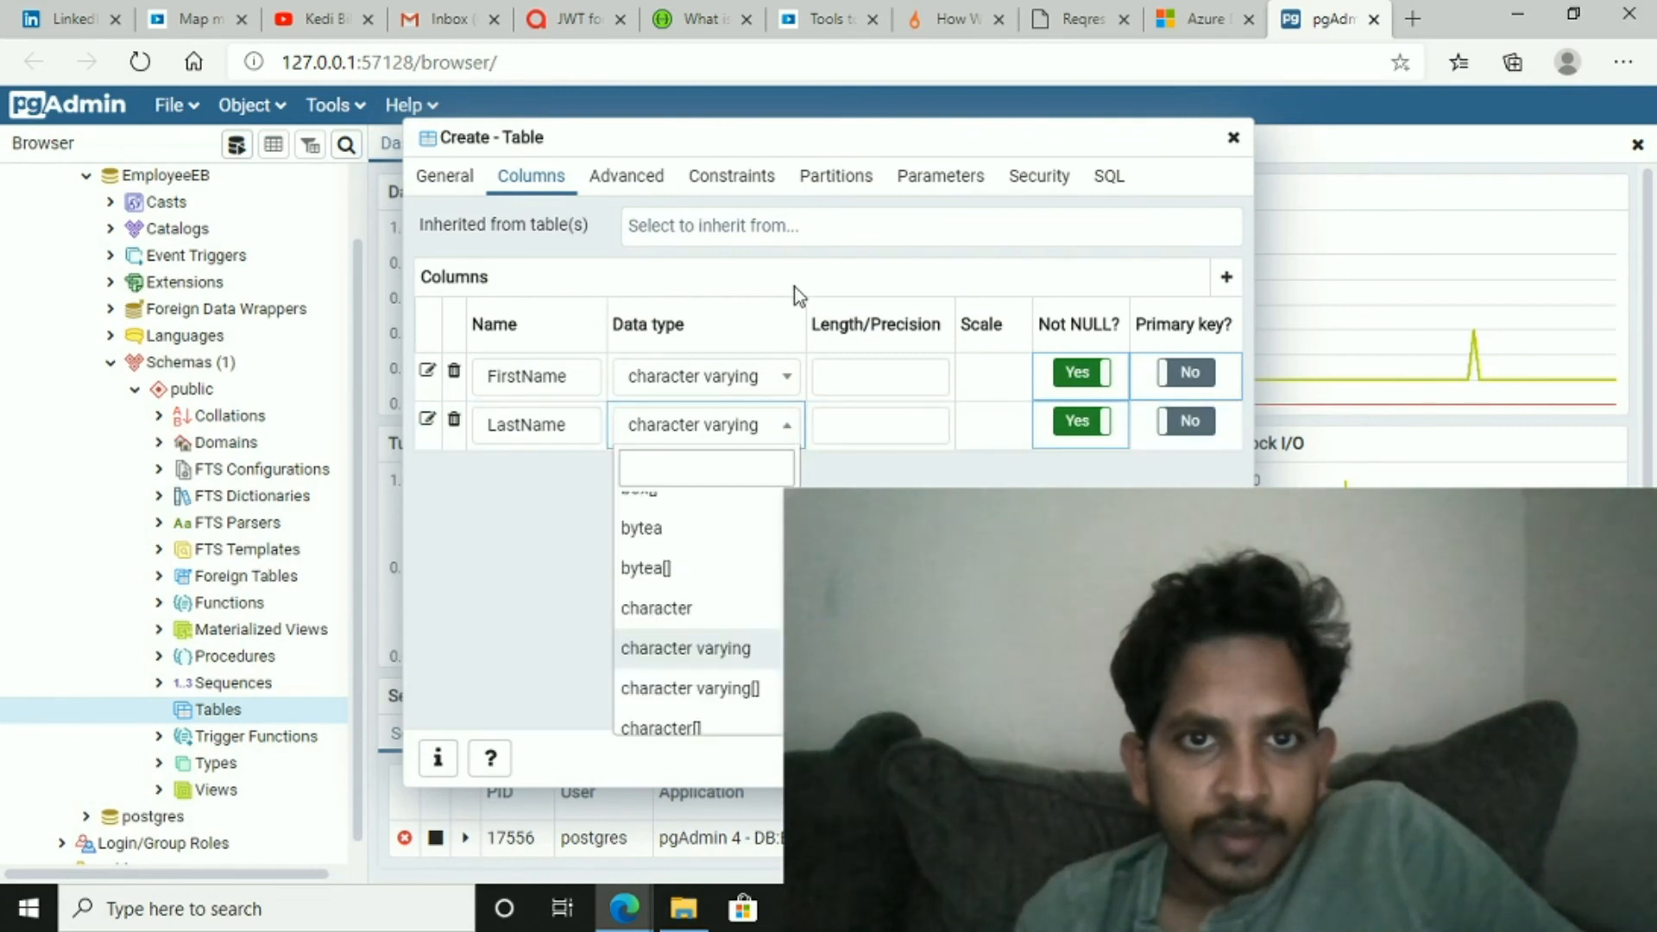
click(686, 648)
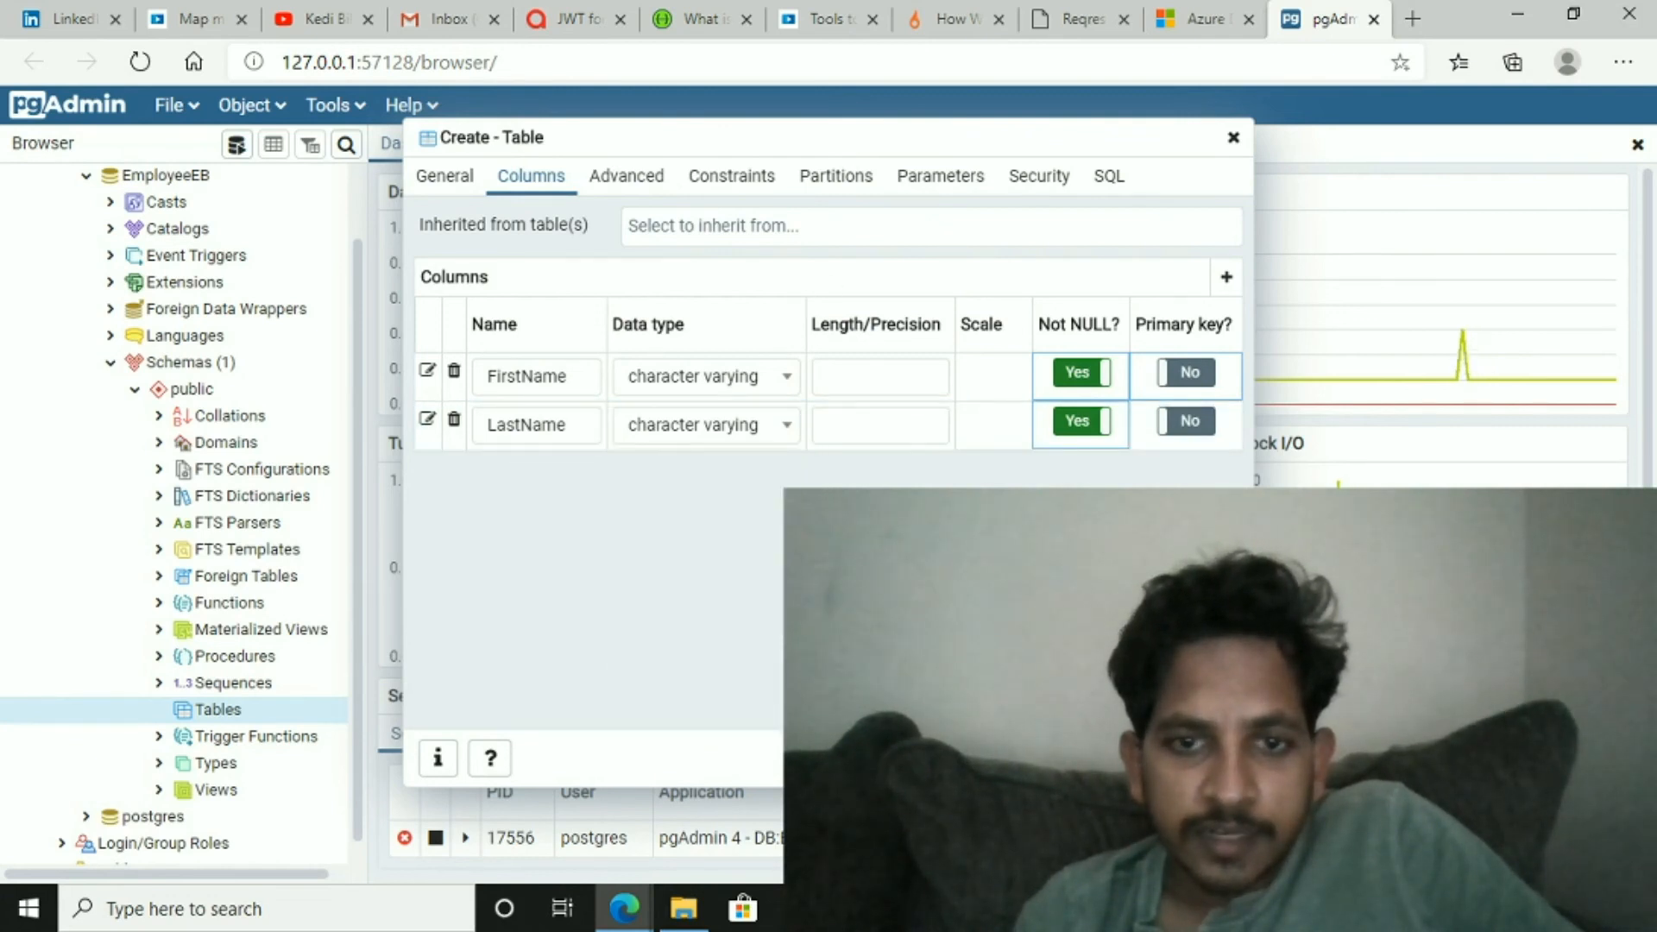
click(1201, 758)
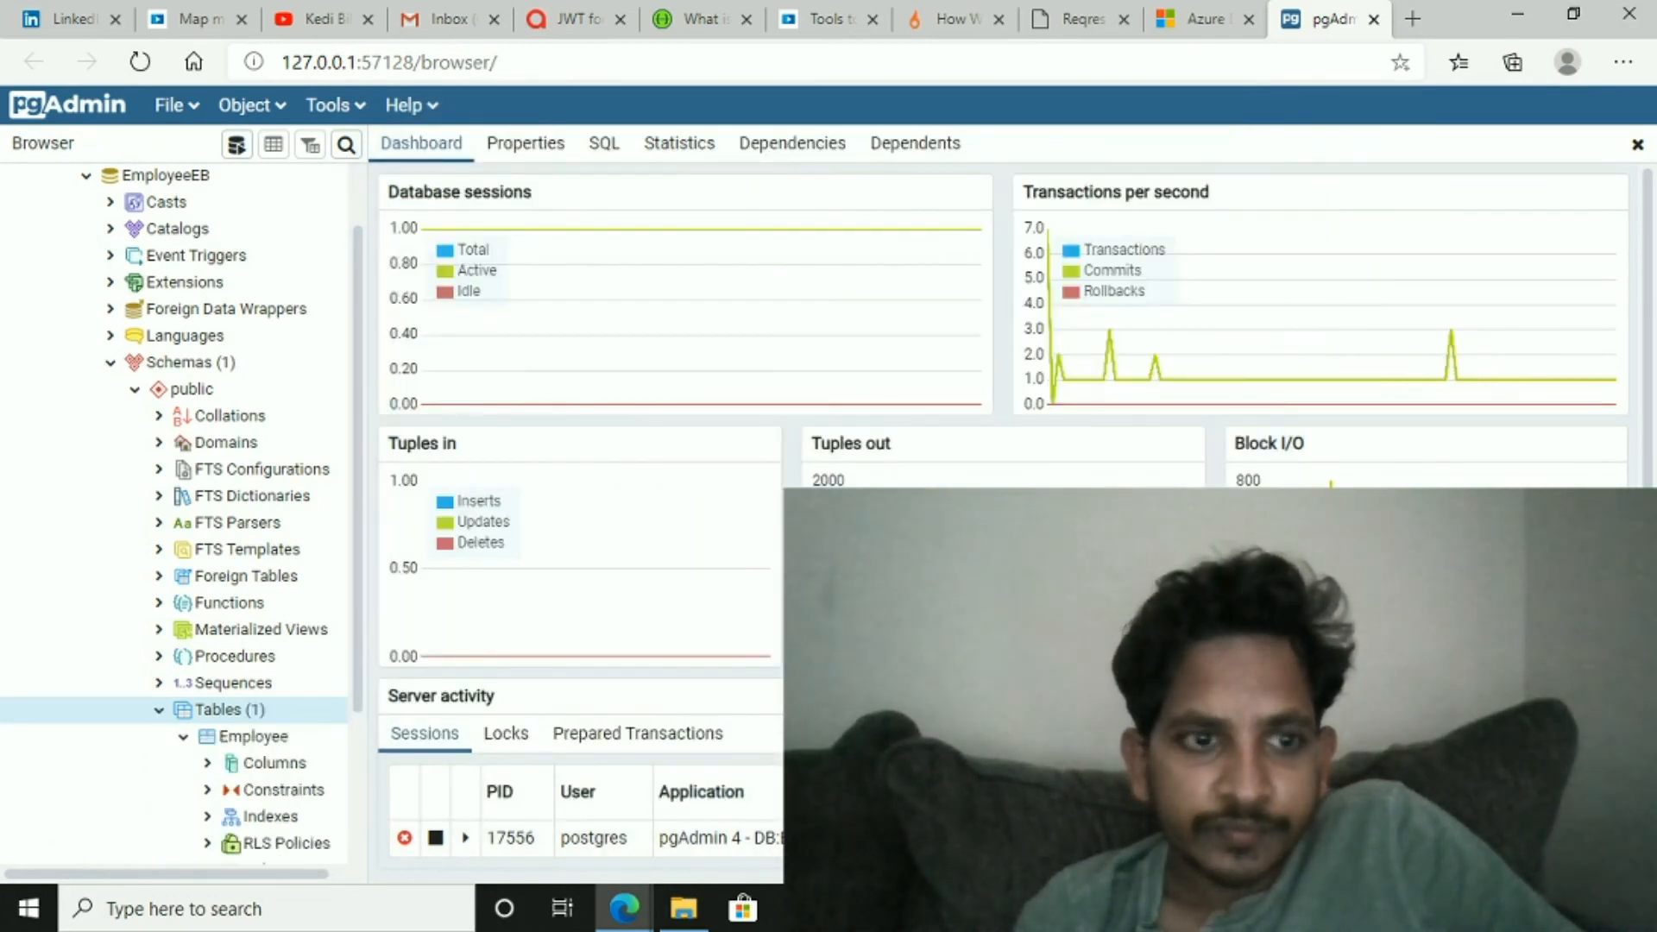
- Open all rows of the Employee table for viewing and editing
click(287, 742)
right_click(289, 747)
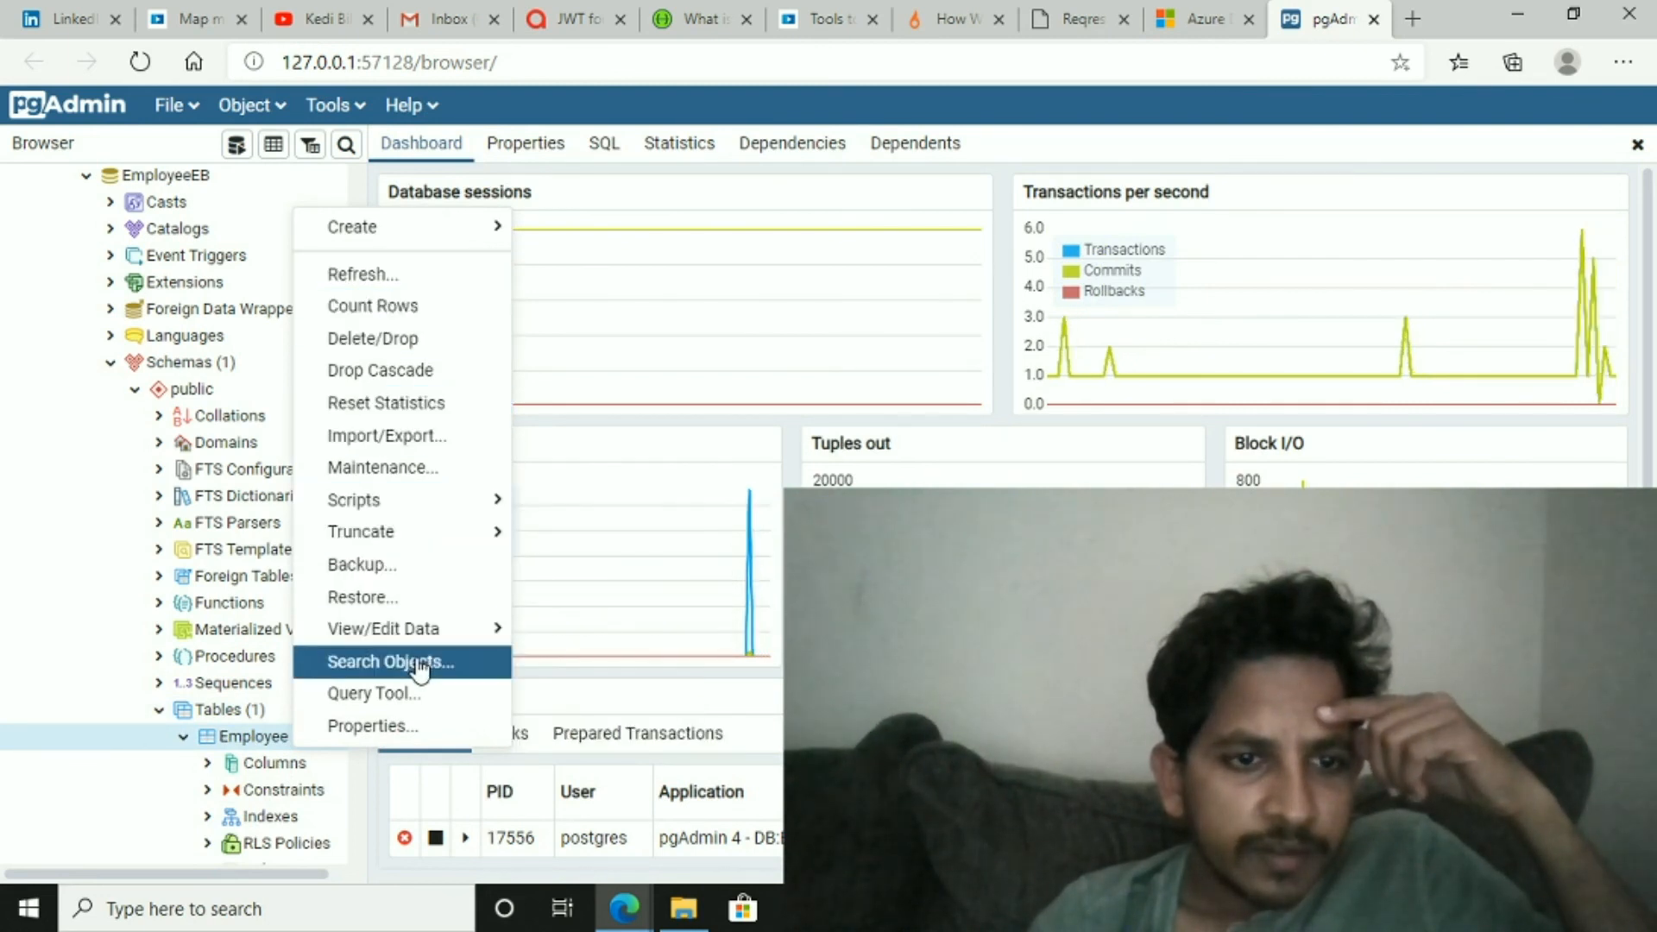
mouse_move(431, 636)
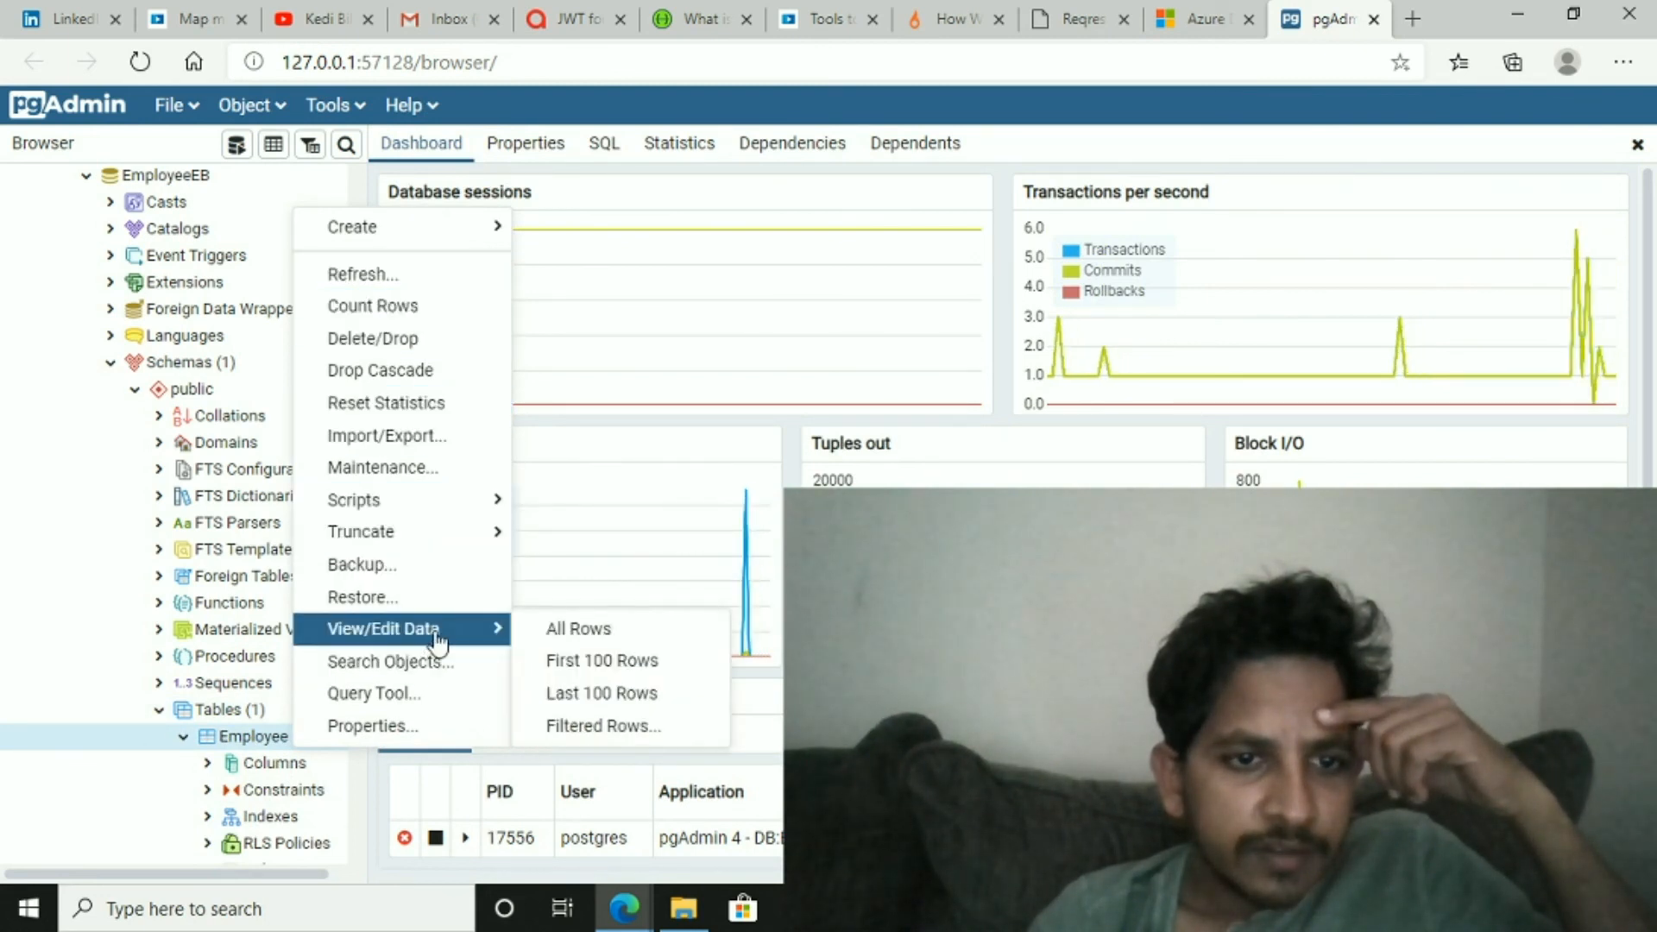
click(617, 644)
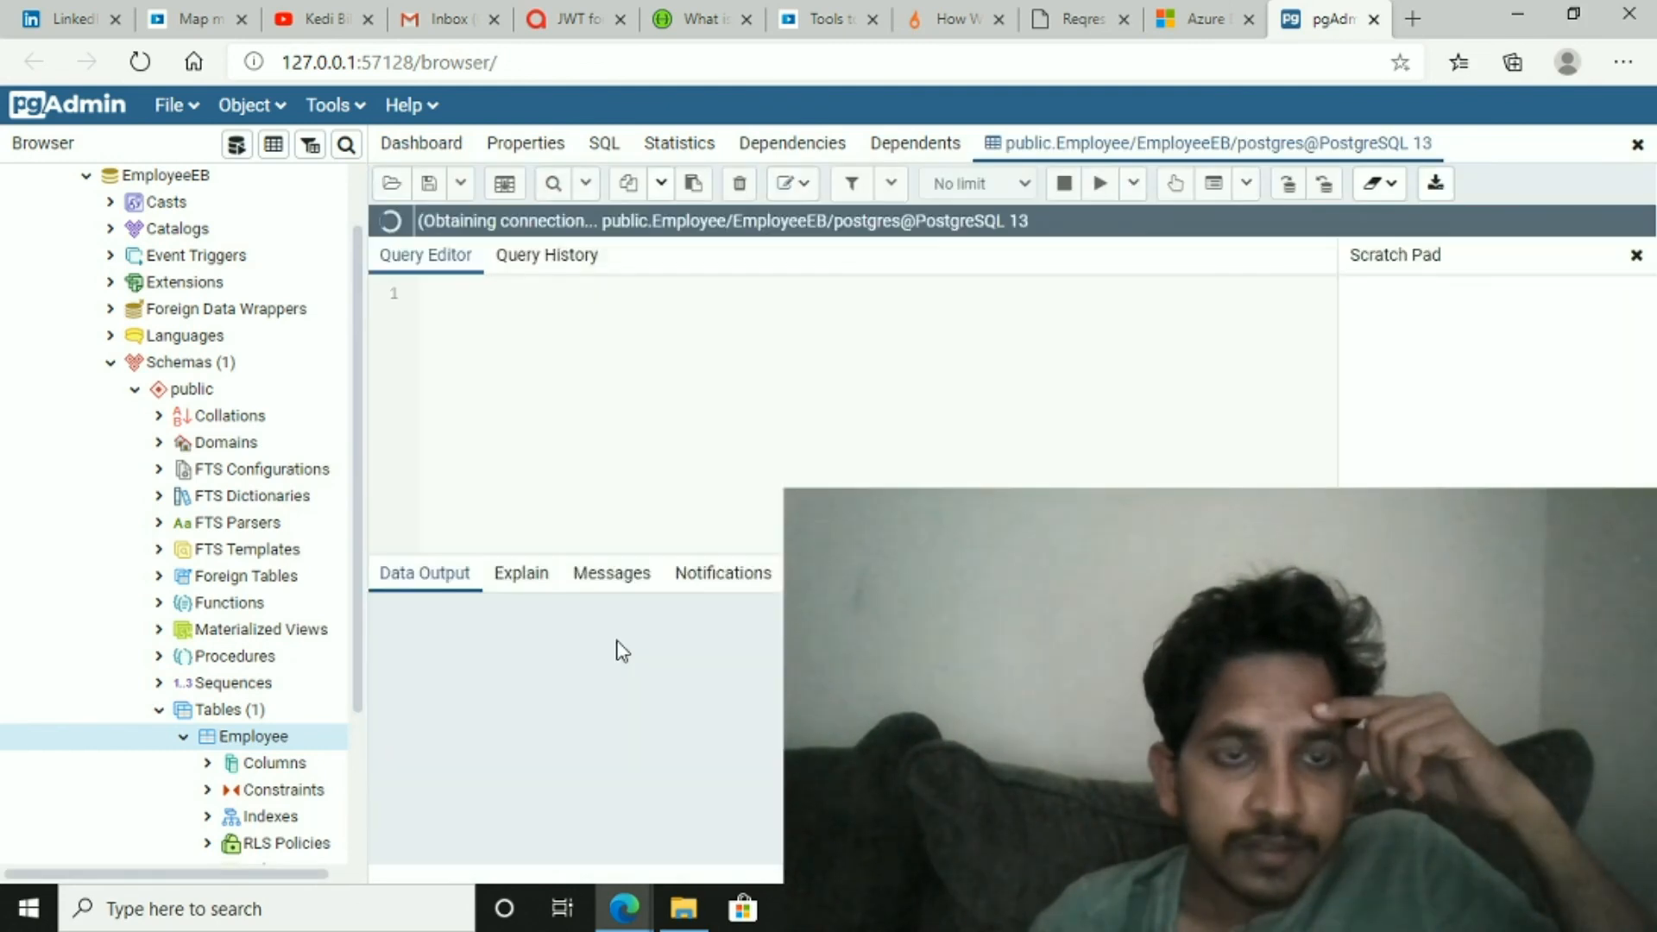